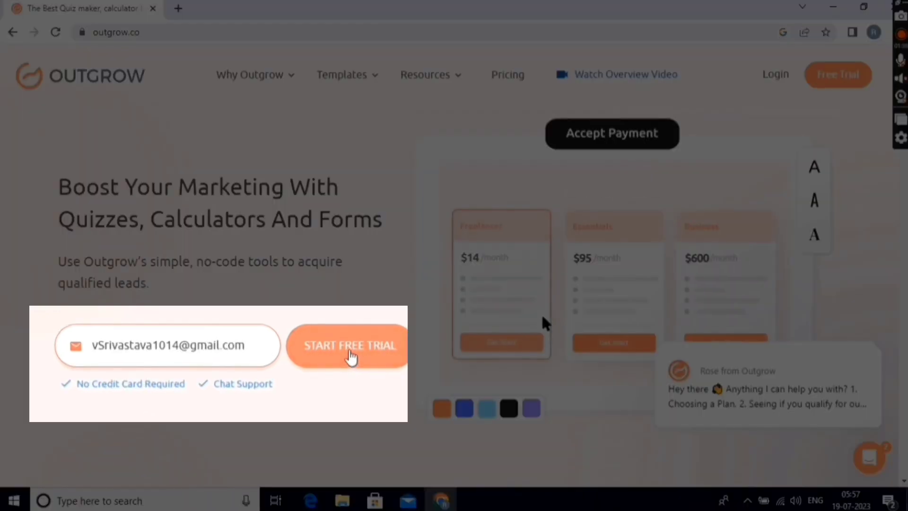
# Step: Start the 7-day free trial, paste the account password and create the account
pyautogui.click(351, 353)
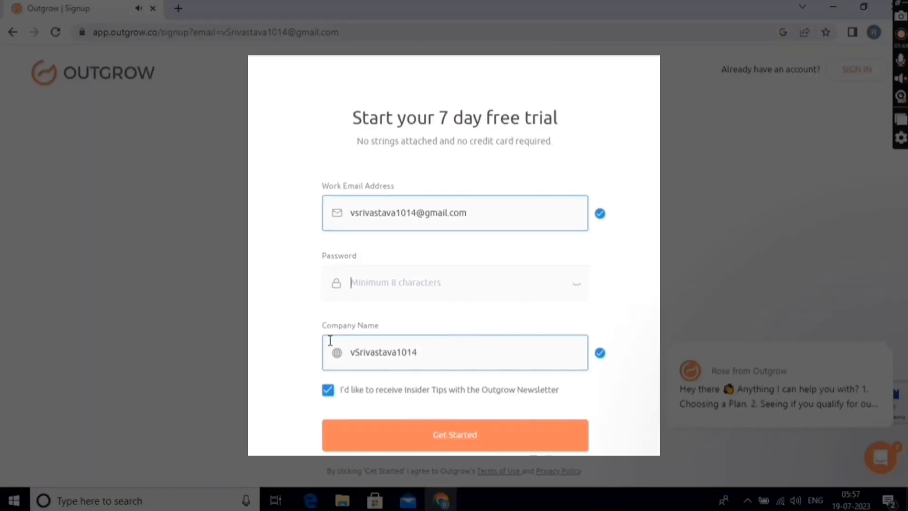
pyautogui.hotkey('ctrl', 'v')
pyautogui.click(464, 447)
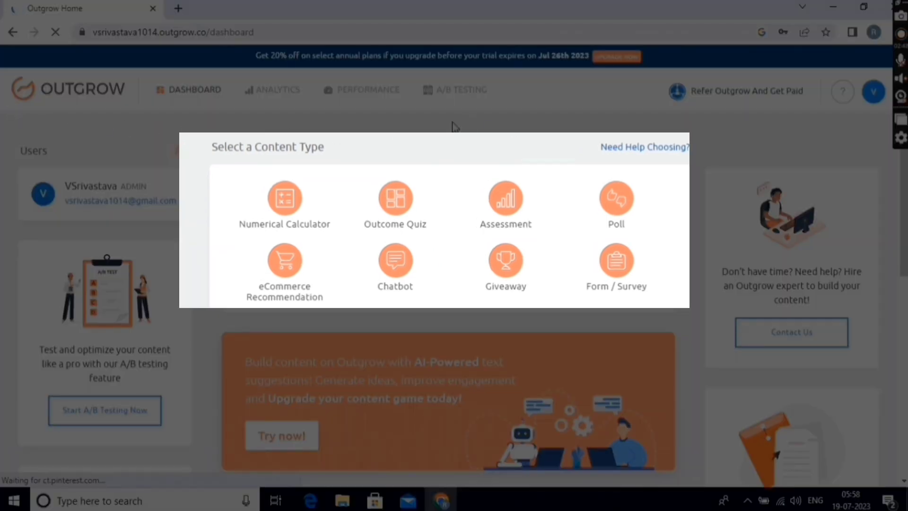
pyautogui.scroll(-2, 207, 279)
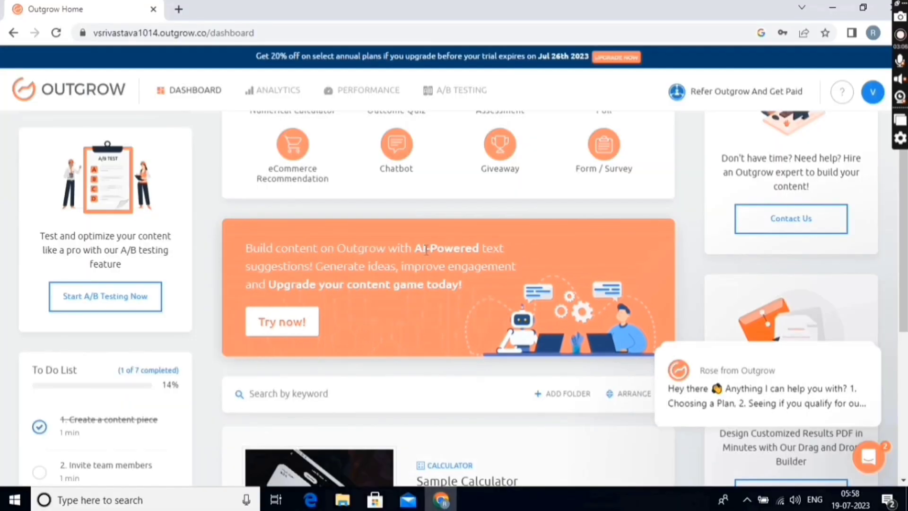
pyautogui.scroll(-4, 479, 310)
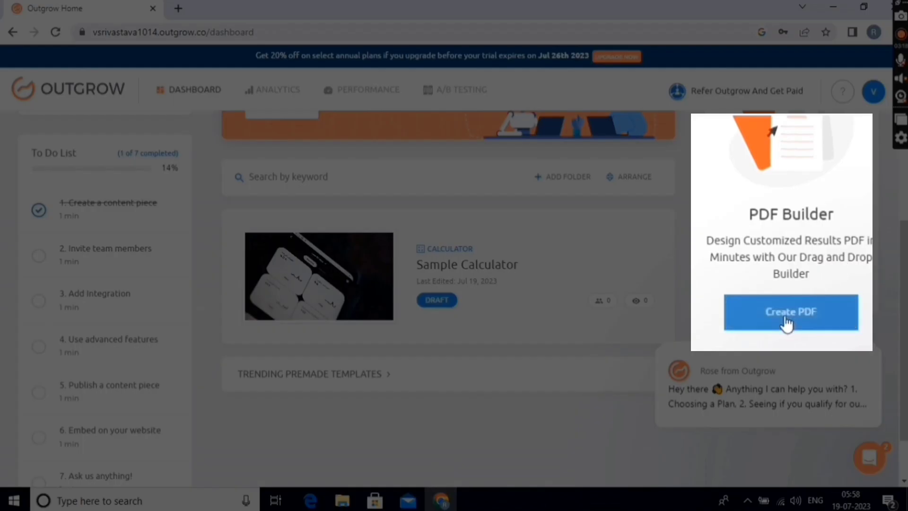
pyautogui.scroll(-1, 39, 172)
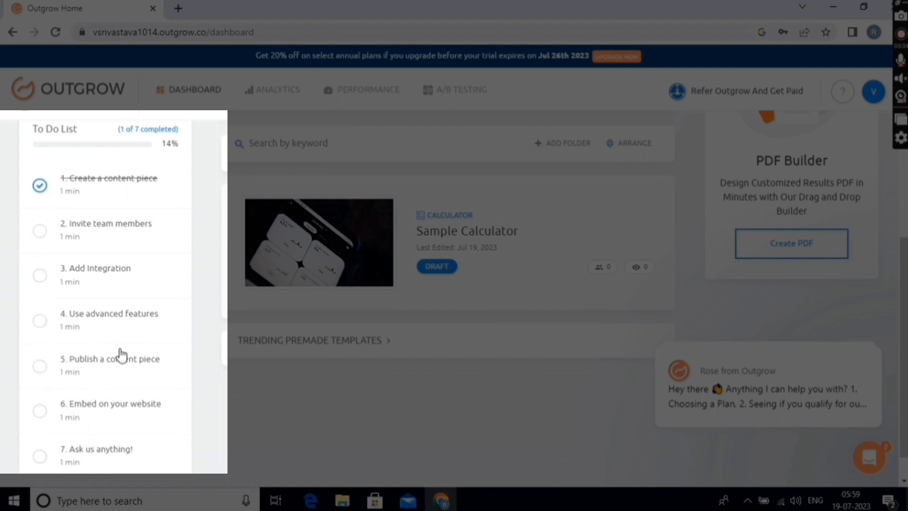
pyautogui.scroll(5, 284, 272)
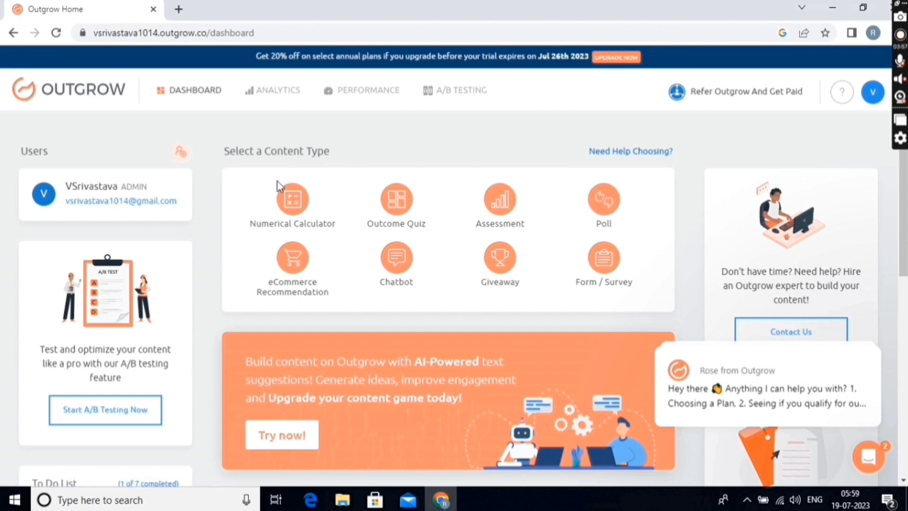
# Step: Create a numerical calculator from the cooking-oil cost template and load it in the builder
pyautogui.moveTo(300, 222)
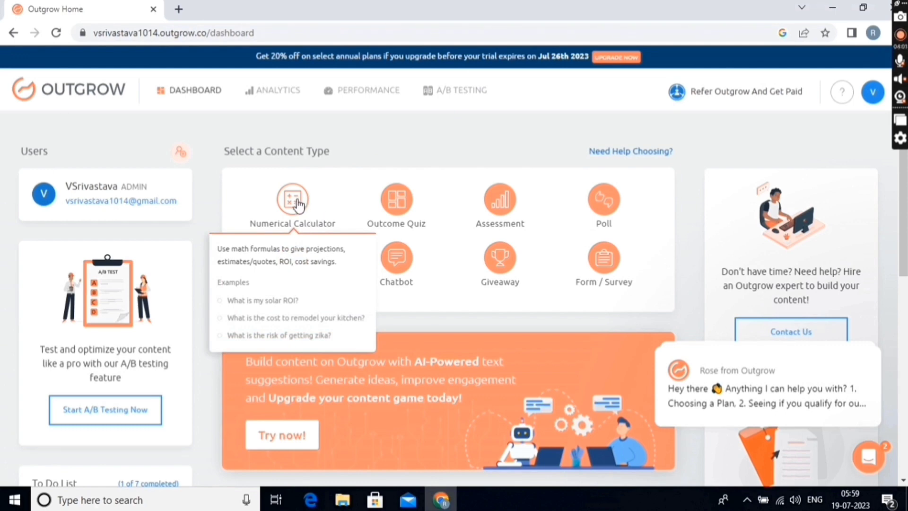
pyautogui.click(299, 203)
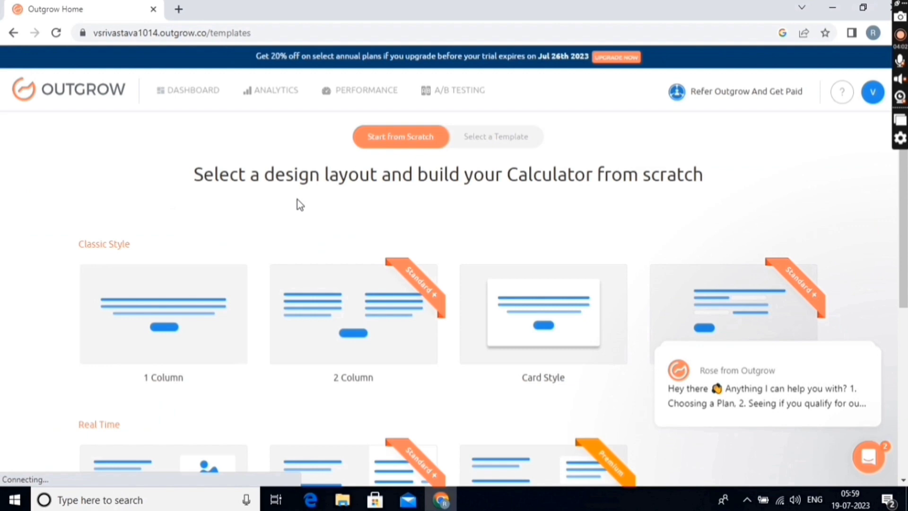
pyautogui.click(488, 140)
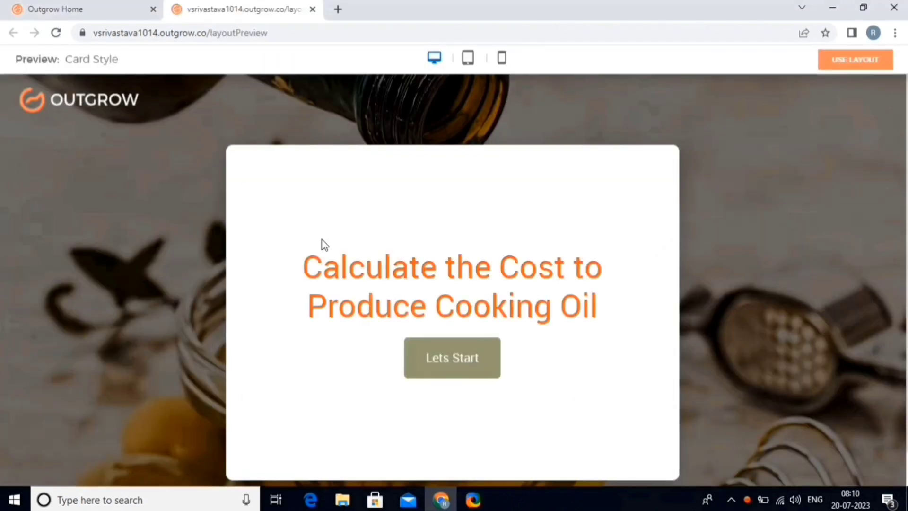
pyautogui.click(452, 358)
pyautogui.click(856, 61)
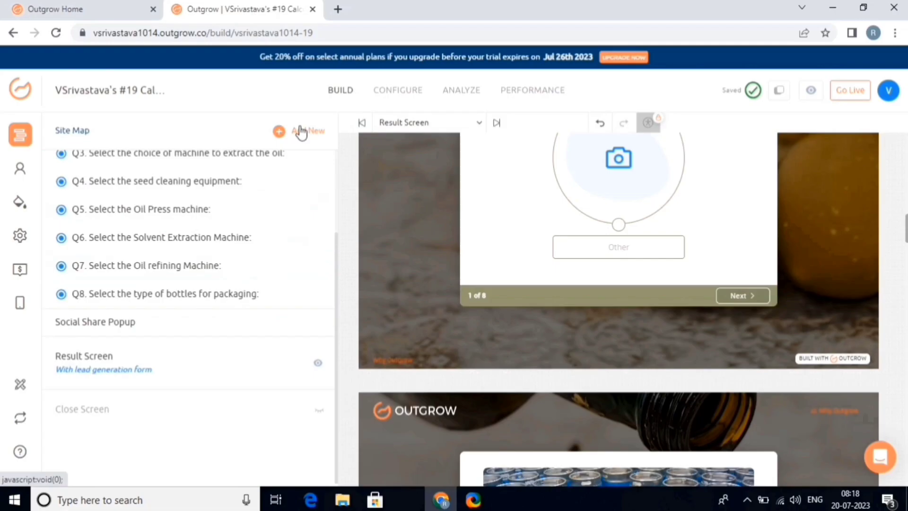
# Step: Add a five-star Rating question as Q9 after Q8 and open it for editing
pyautogui.click(300, 133)
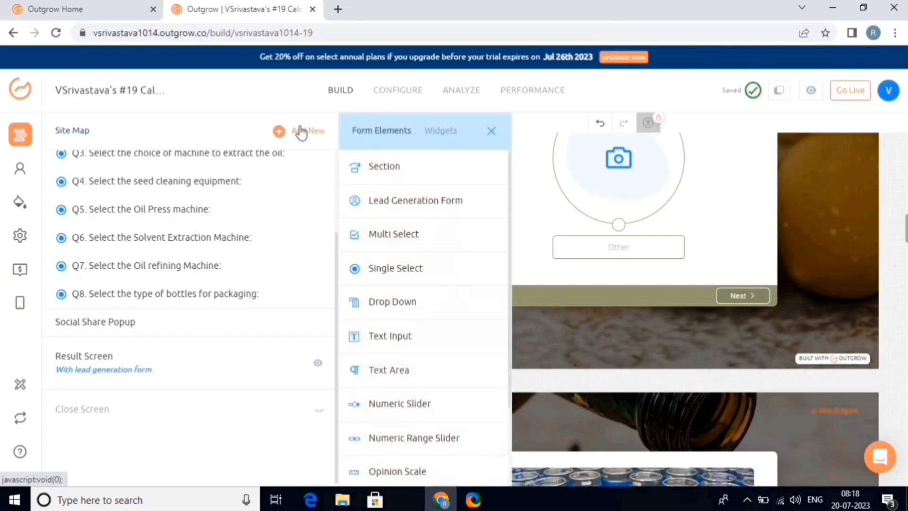
pyautogui.scroll(-3, 400, 402)
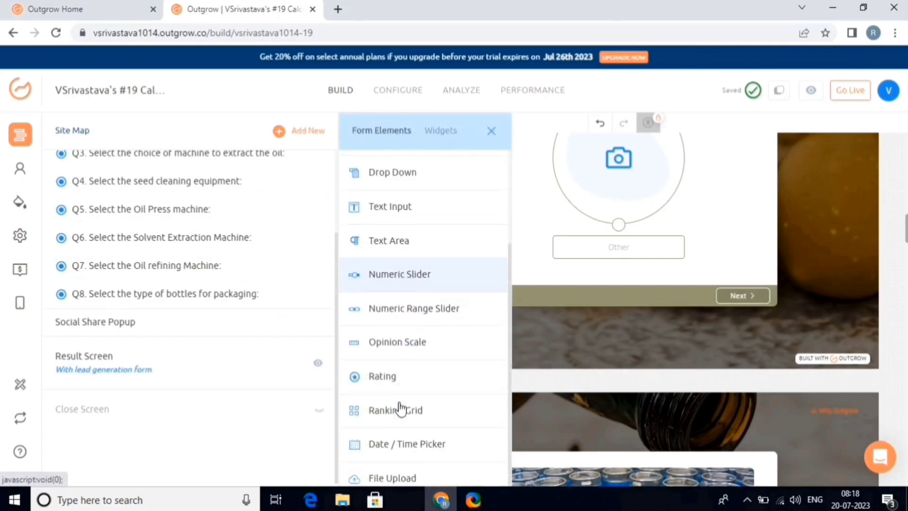
pyautogui.click(415, 379)
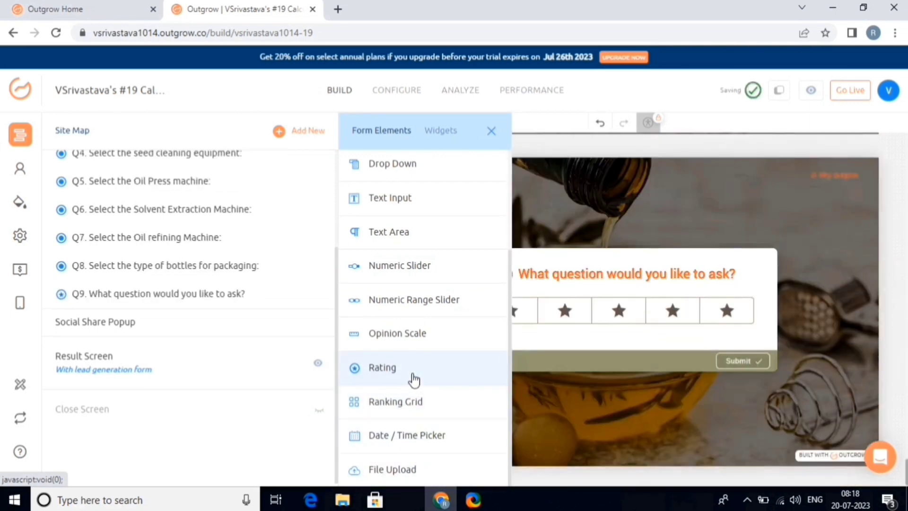
pyautogui.click(248, 292)
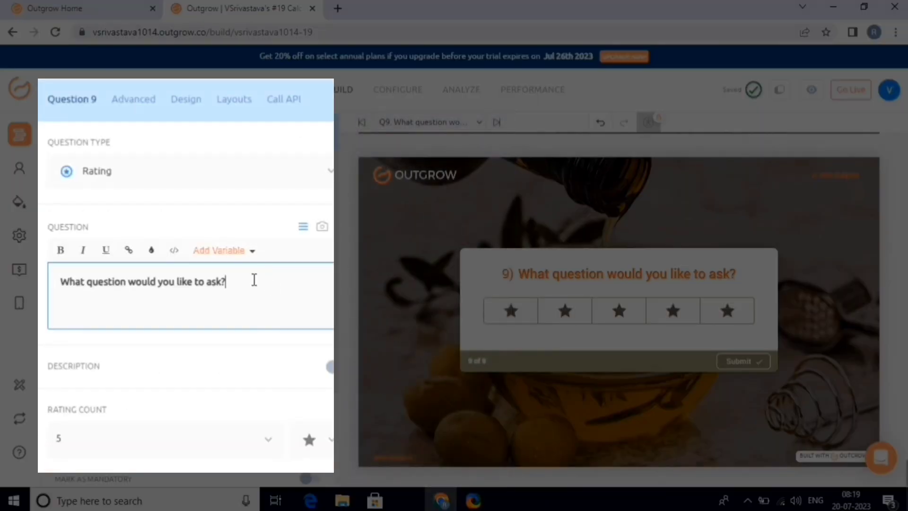
# Step: Reword Q9 to 'star us !!!' and make the text bold italic
pyautogui.tripleClick(111, 287)
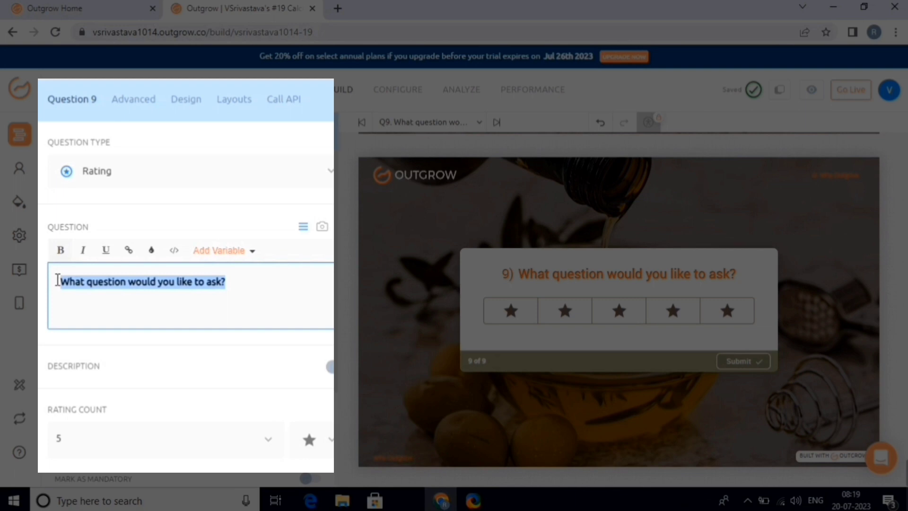
pyautogui.write('star us !!')
pyautogui.write('!')
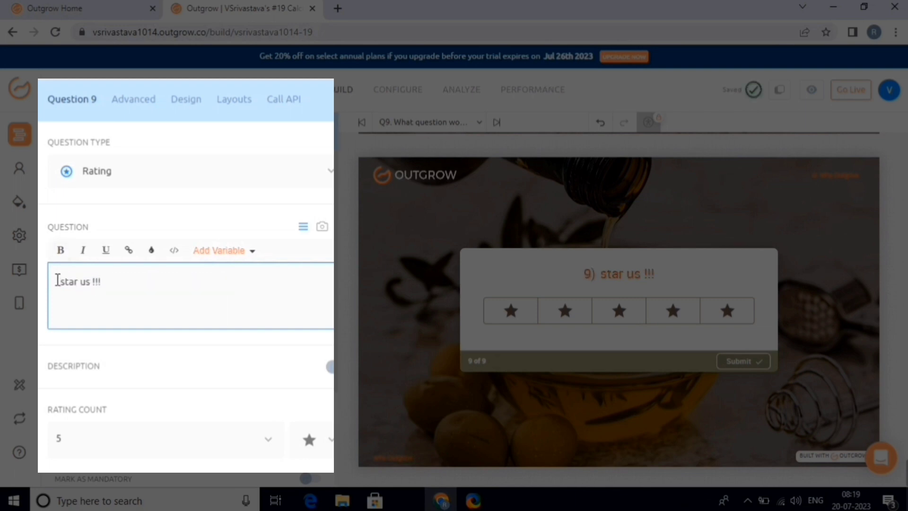
pyautogui.moveTo(103, 284); pyautogui.dragTo(51, 282)
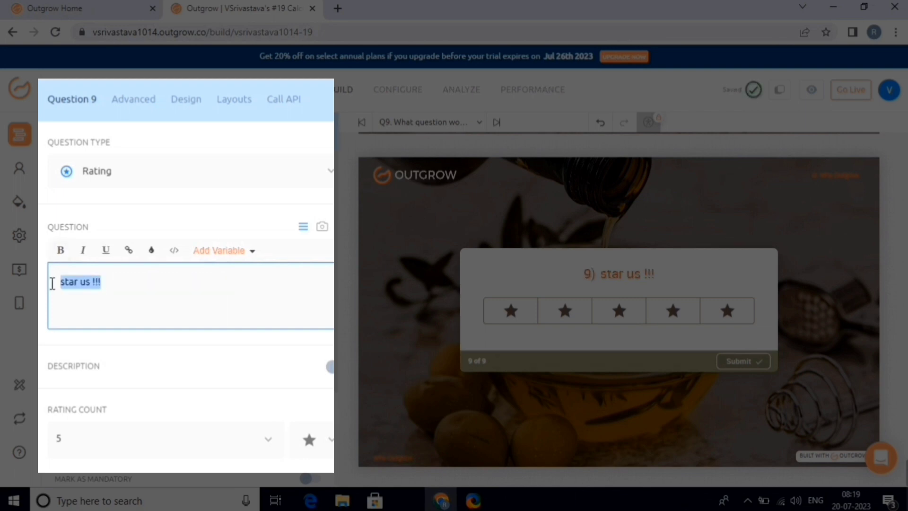
pyautogui.click(67, 265)
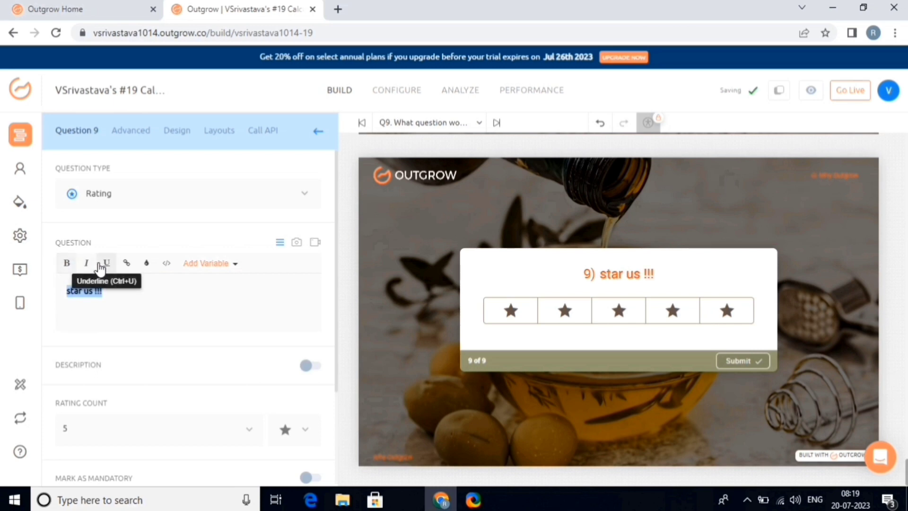
pyautogui.click(86, 263)
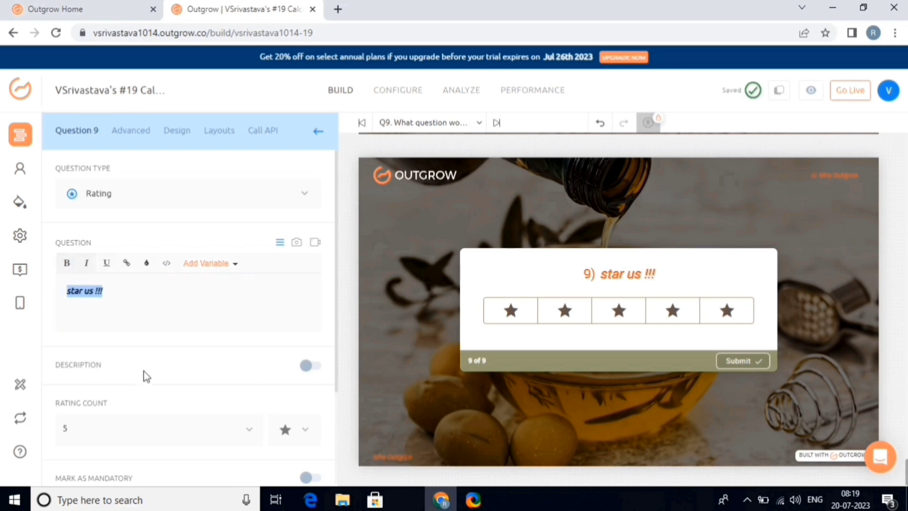
# Step: Set Q9's rating count to 6 stars and mark it mandatory
pyautogui.scroll(-3, 142, 376)
pyautogui.click(248, 305)
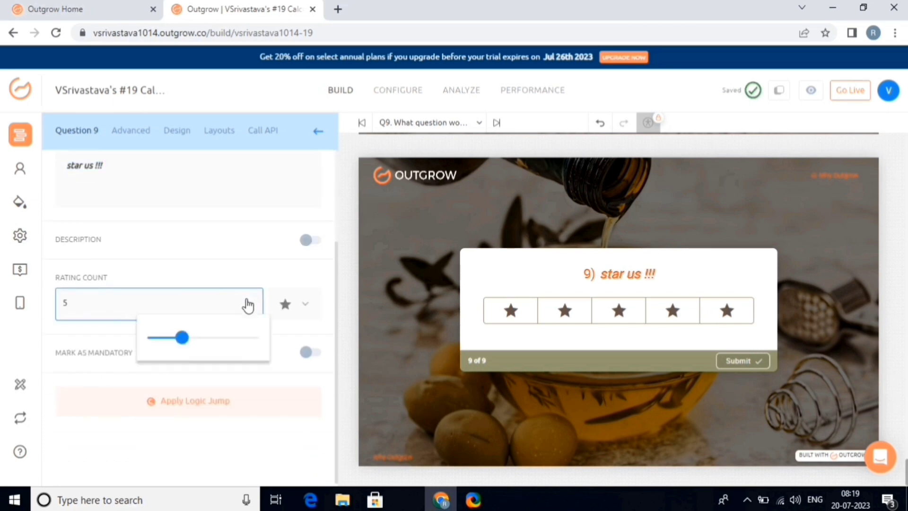
pyautogui.moveTo(186, 343); pyautogui.dragTo(195, 344)
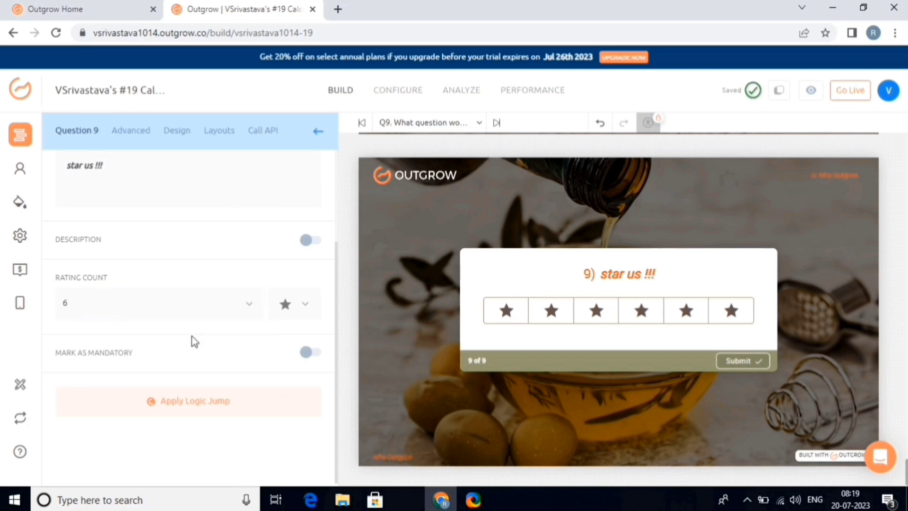
pyautogui.click(311, 353)
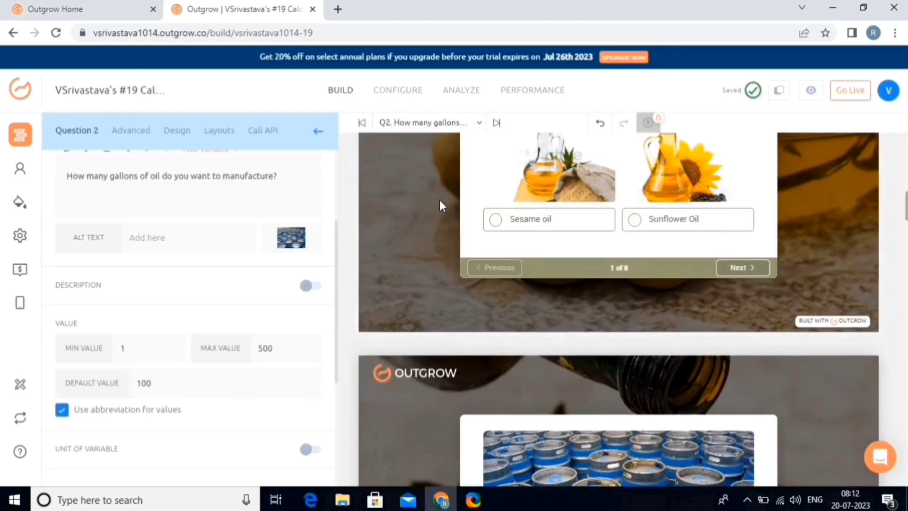
# Step: Open the Q1 cooking oil question and edit its wording
pyautogui.scroll(4, 440, 208)
pyautogui.scroll(8, 439, 202)
pyautogui.scroll(-5, 439, 202)
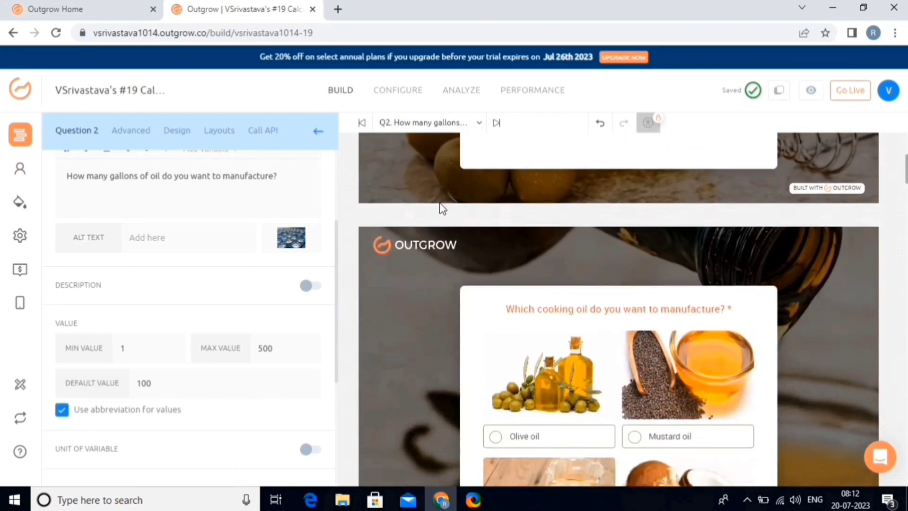
pyautogui.click(510, 161)
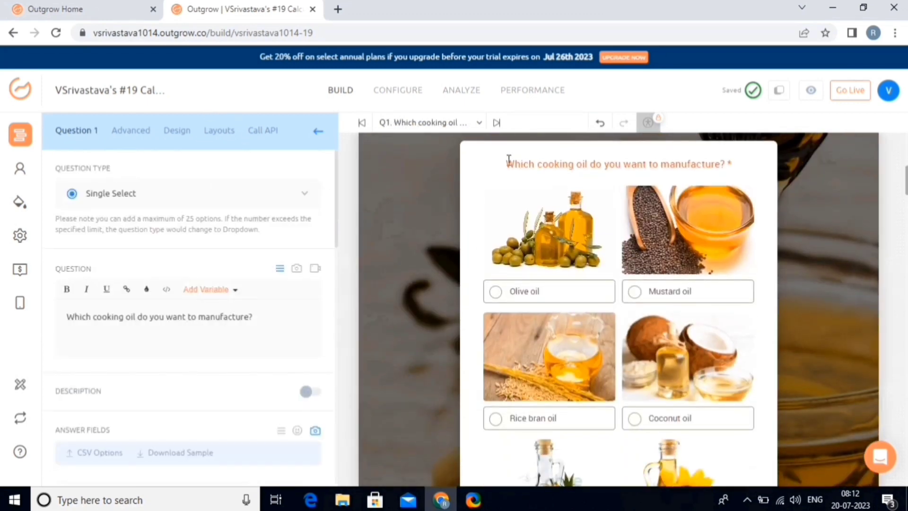
pyautogui.click(229, 327)
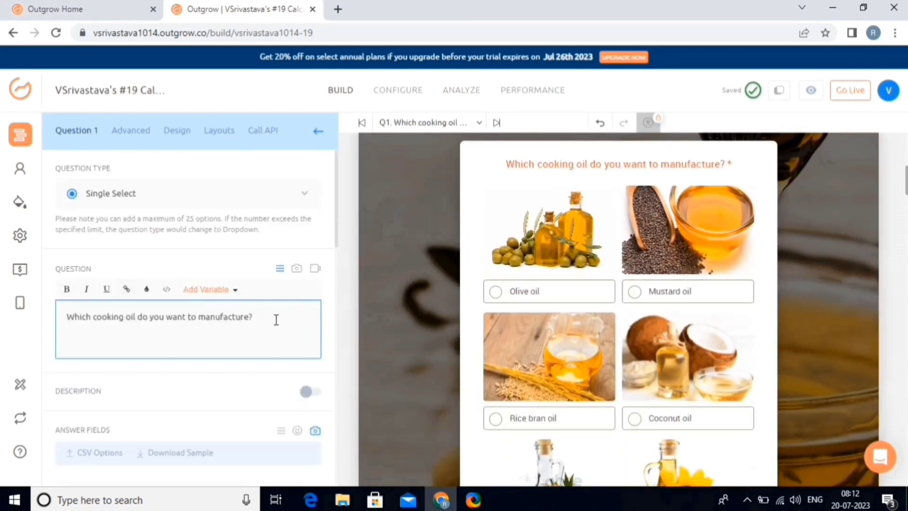
pyautogui.moveTo(256, 320); pyautogui.dragTo(264, 326)
# Step: Add an Other choice to Q1's answers and return to the site map
pyautogui.scroll(-5, 264, 327)
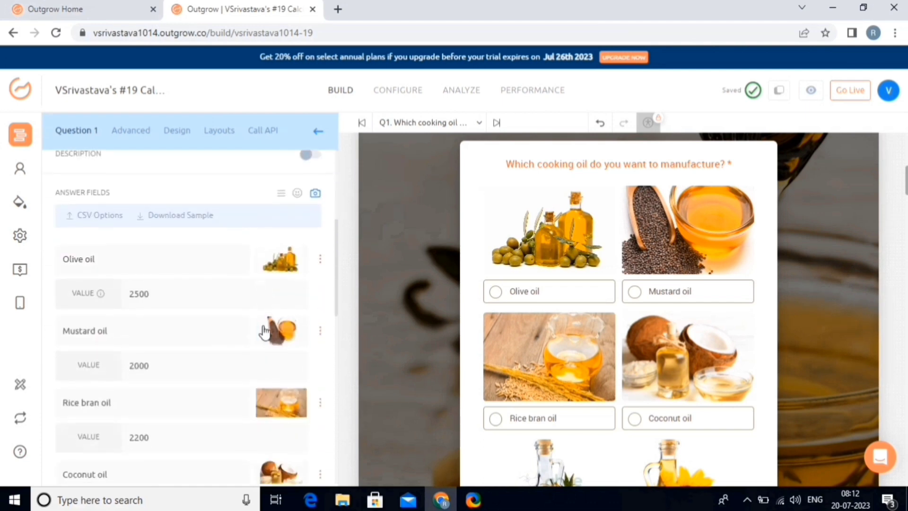
pyautogui.scroll(-7, 252, 416)
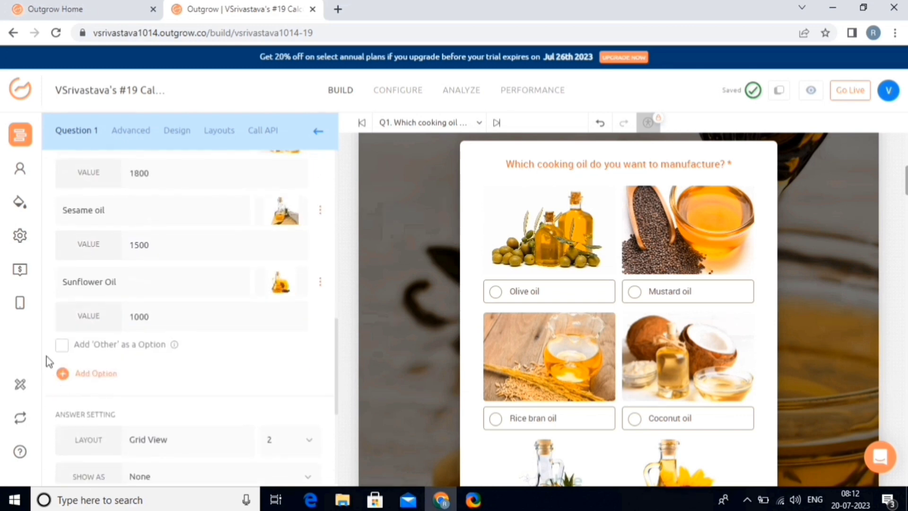
pyautogui.click(62, 350)
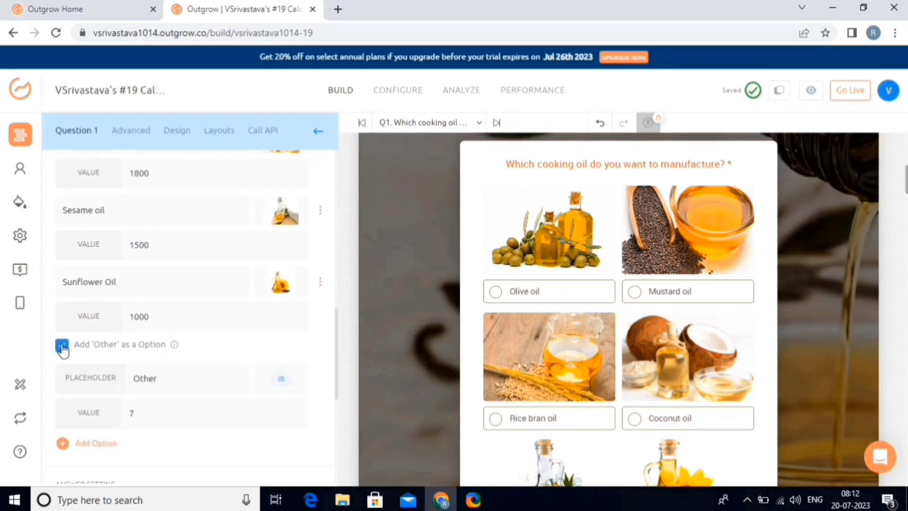
pyautogui.scroll(-5, 249, 407)
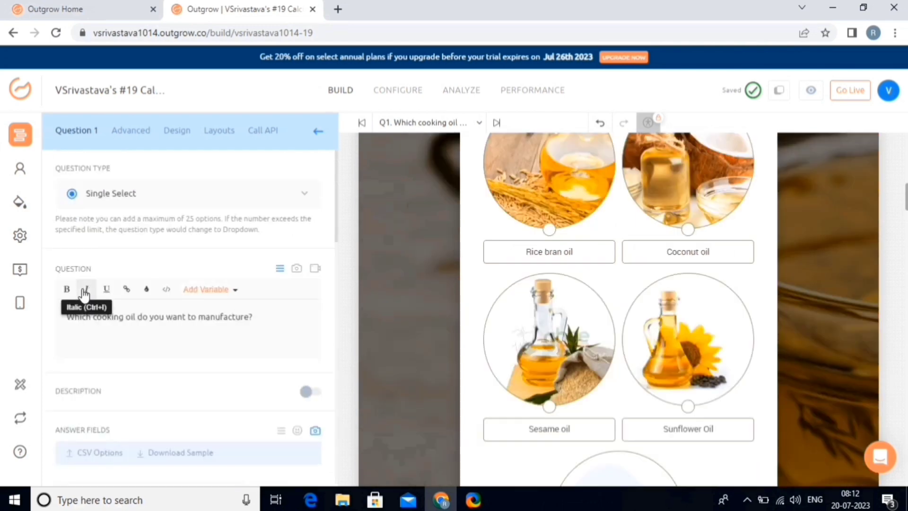
pyautogui.click(316, 136)
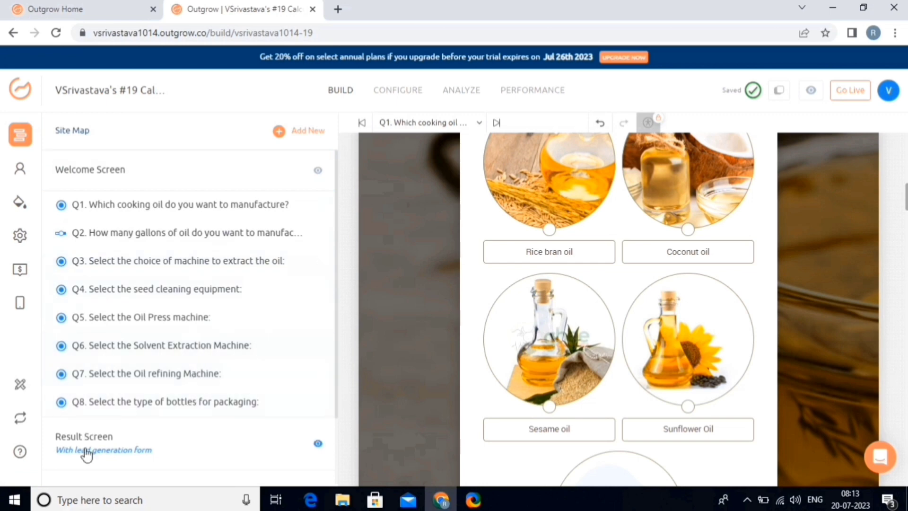
# Step: Delete the result screen's video link and switch its media to the Video Cost chart
pyautogui.click(127, 451)
pyautogui.scroll(-3, 229, 324)
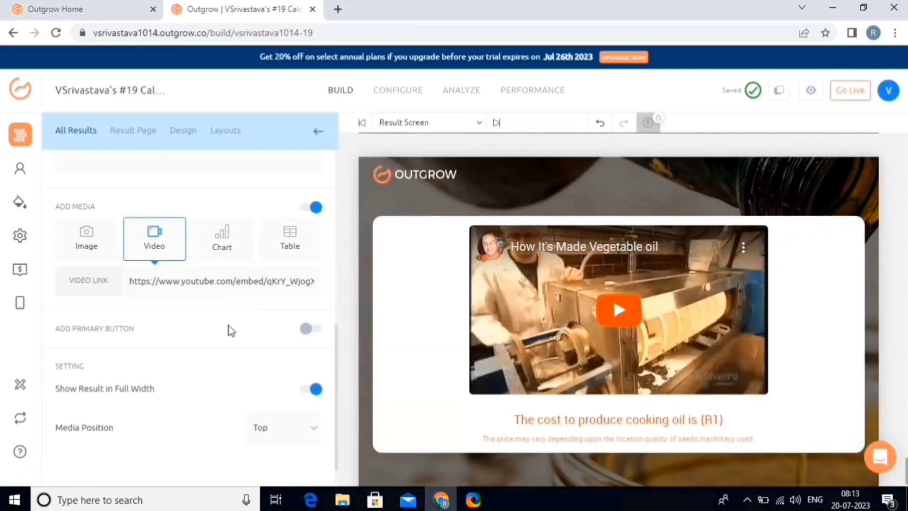
pyautogui.moveTo(301, 276); pyautogui.dragTo(122, 279)
pyautogui.press('BackSpace')
pyautogui.press('BackSpace')
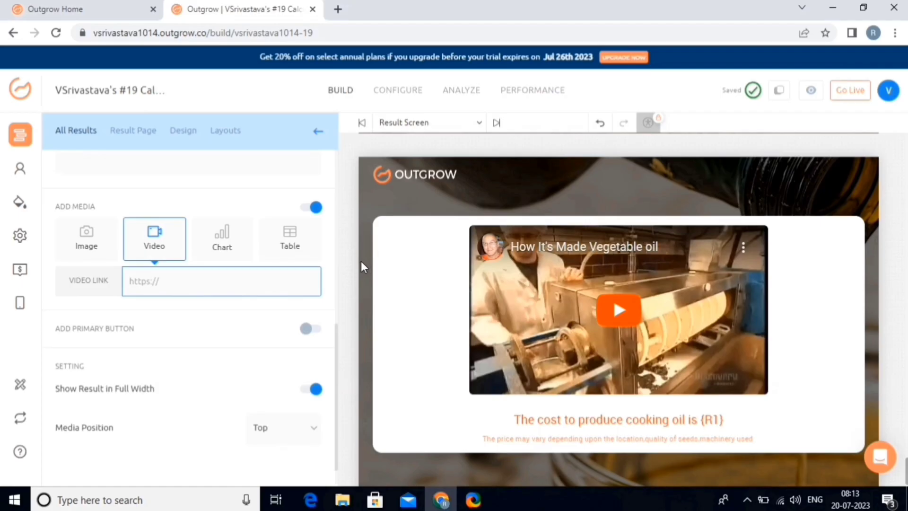
pyautogui.click(240, 243)
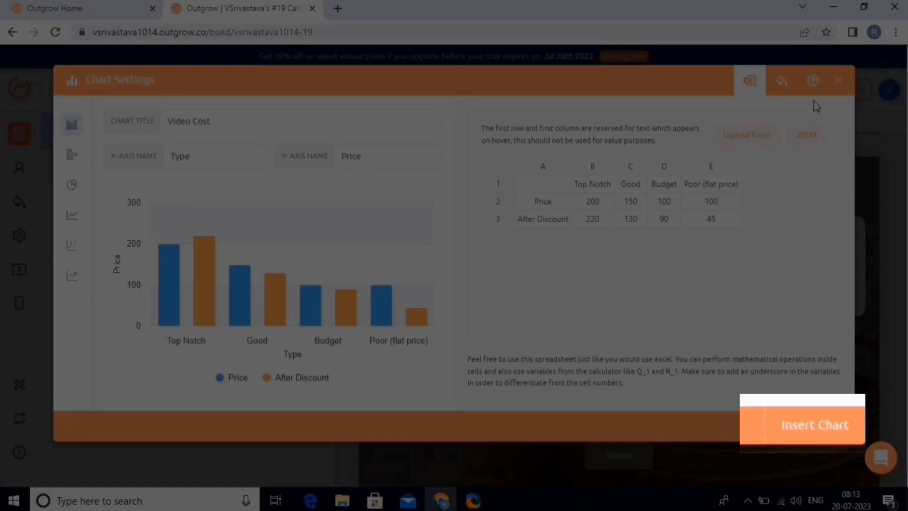
# Step: Replace the chart with a 'See how others performed' table showing 4 rows and 6 columns
pyautogui.click(839, 86)
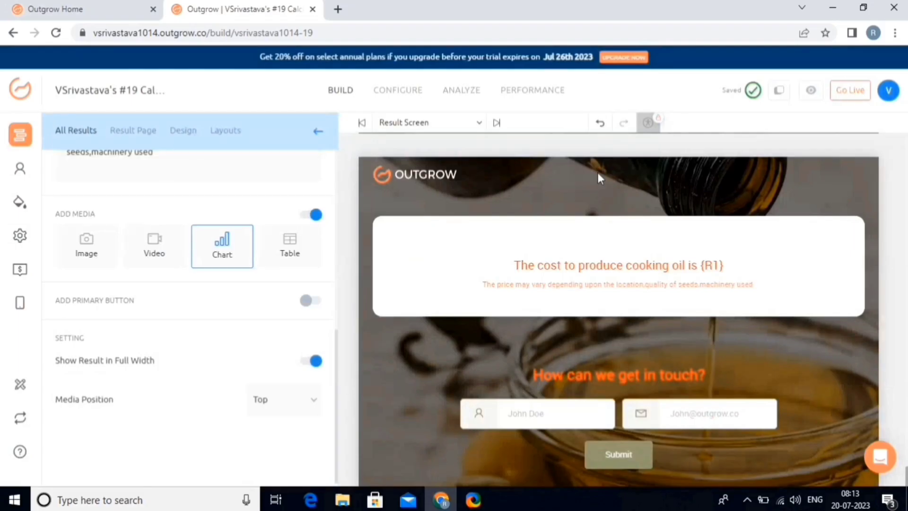
pyautogui.click(289, 249)
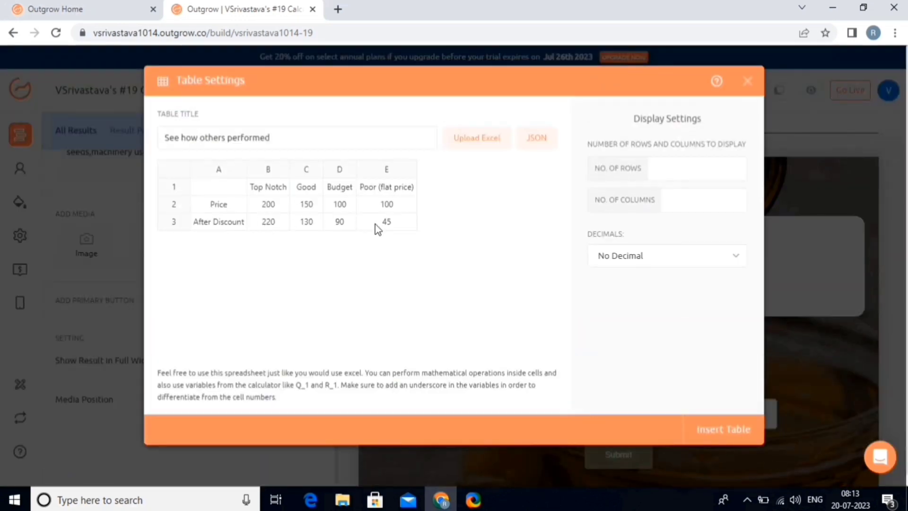
pyautogui.click(657, 166)
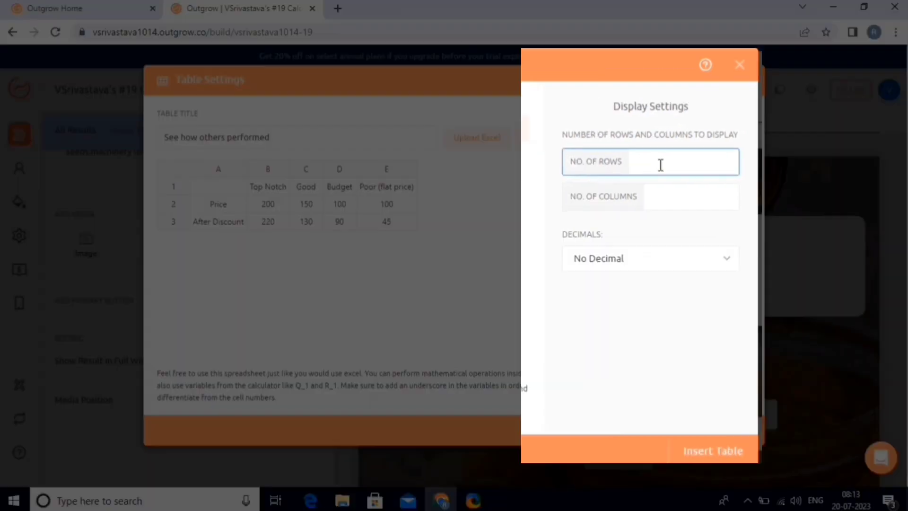
pyautogui.write('4')
pyautogui.press('Tab')
pyautogui.write('6')
pyautogui.click(724, 439)
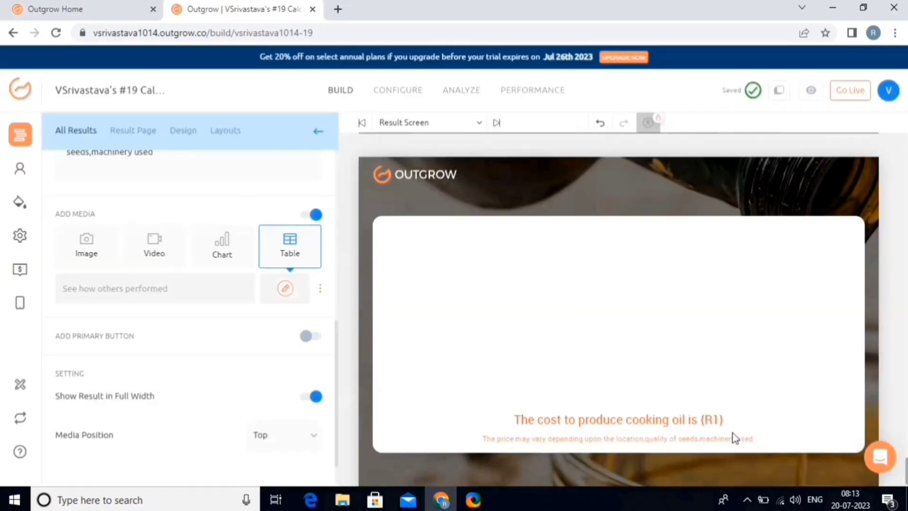
# Step: Add a button to the result page from the site map
pyautogui.click(319, 135)
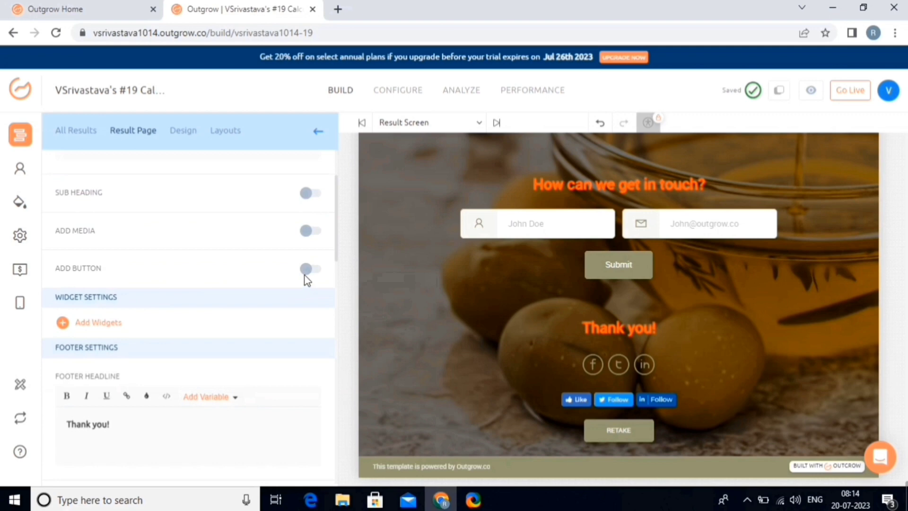
pyautogui.click(308, 269)
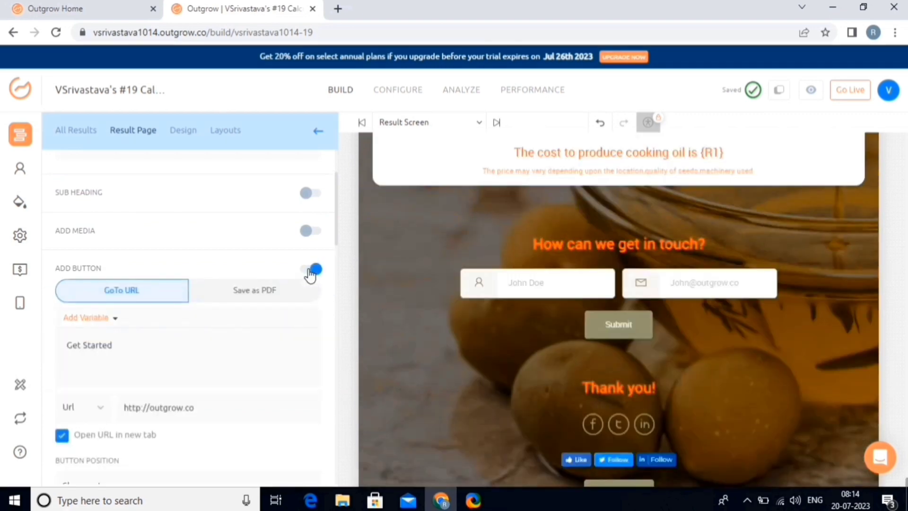
pyautogui.scroll(2, 308, 272)
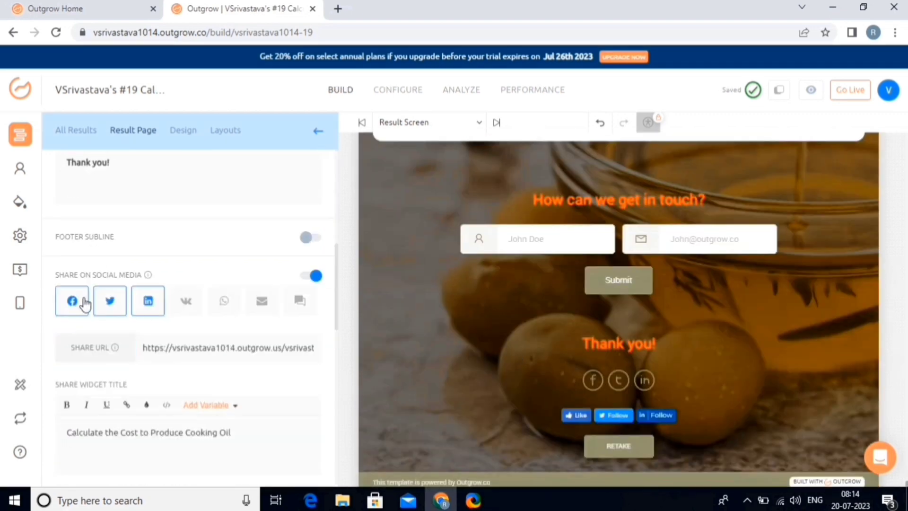
# Step: Limit social sharing to Twitter and email, removing LinkedIn and Facebook
pyautogui.click(158, 309)
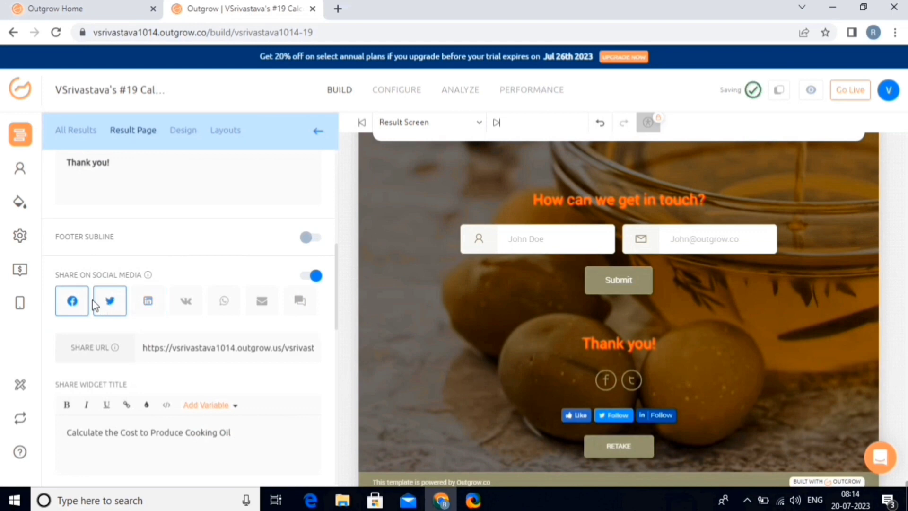
pyautogui.click(74, 301)
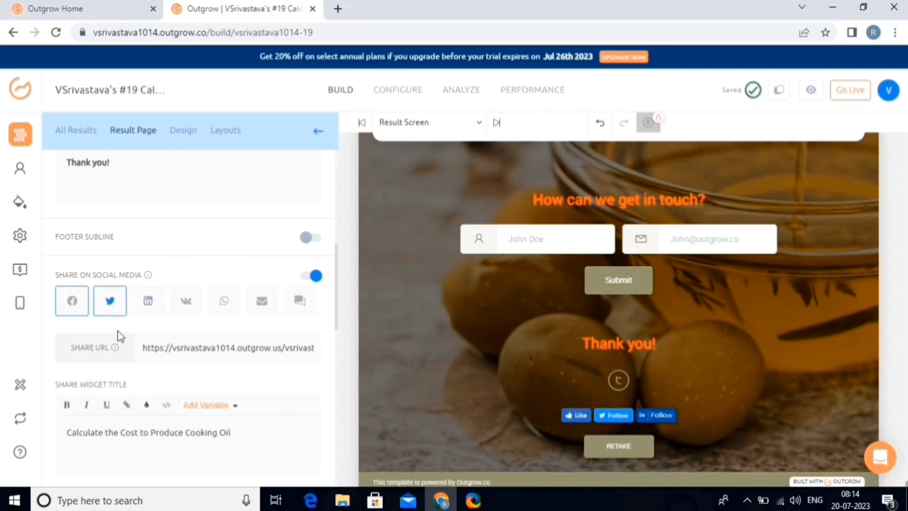
pyautogui.click(261, 303)
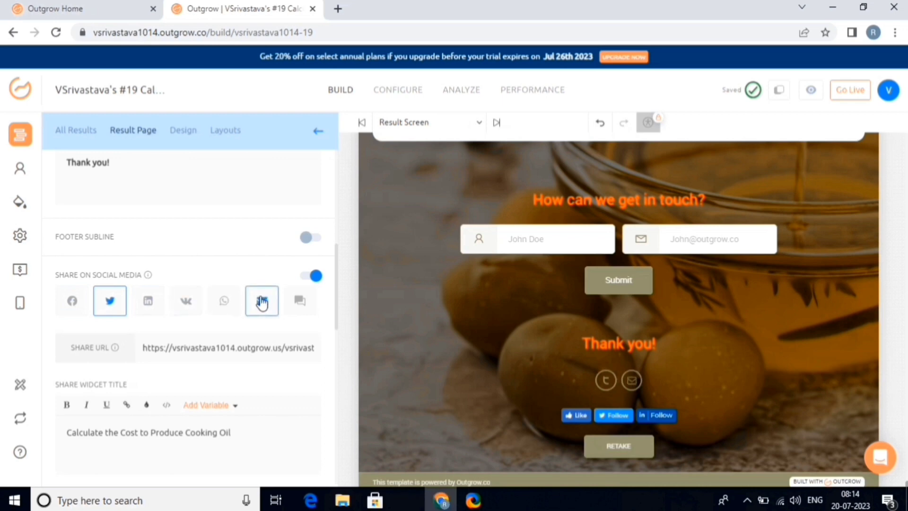
pyautogui.click(310, 349)
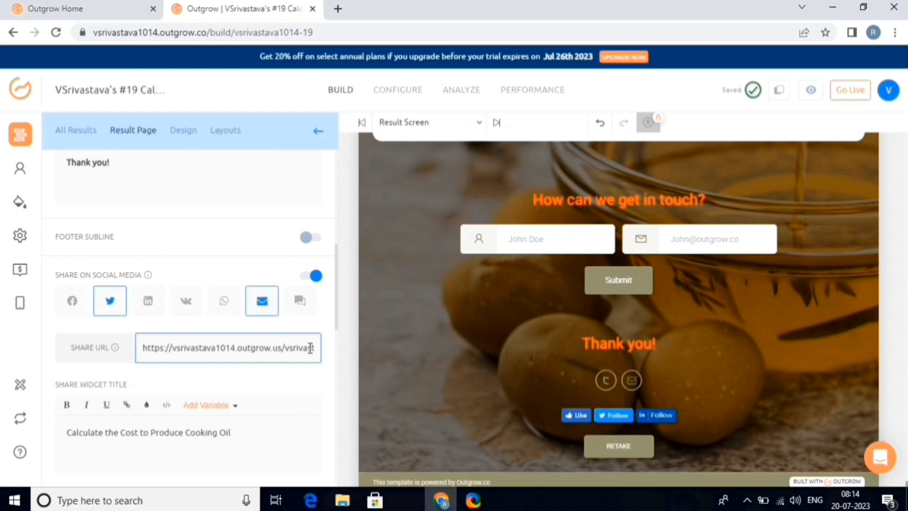
pyautogui.click(318, 132)
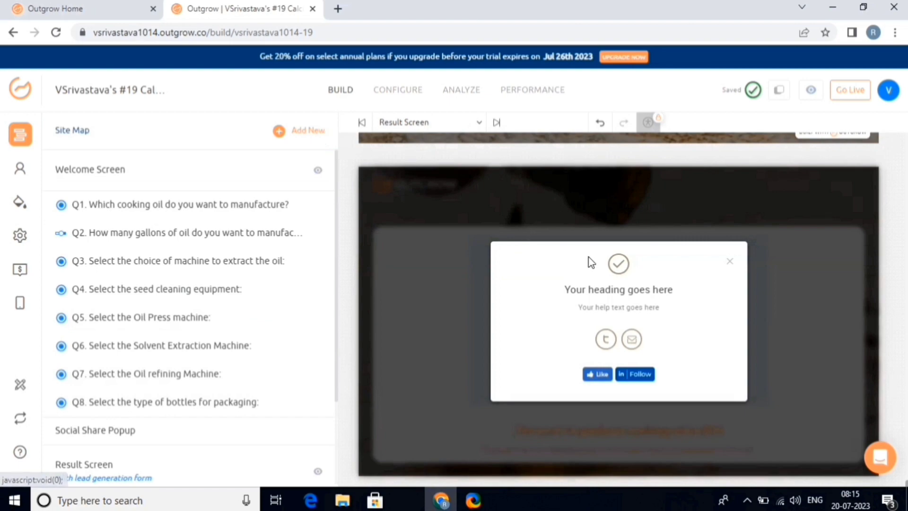
pyautogui.scroll(15, 589, 259)
pyautogui.scroll(20, 591, 262)
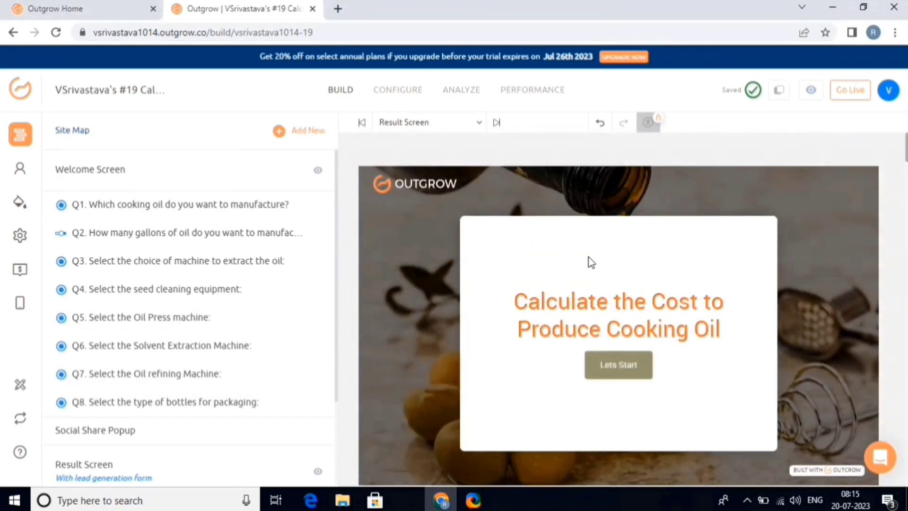
pyautogui.scroll(-10, 589, 259)
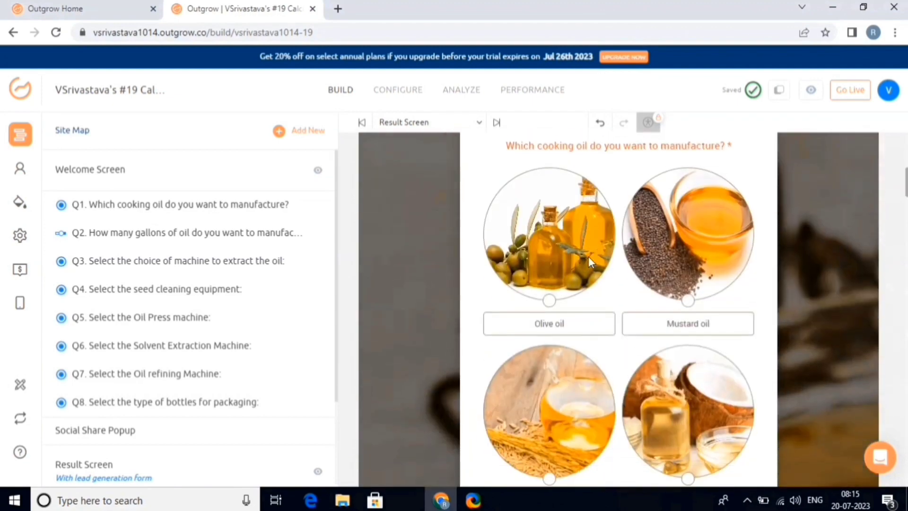
pyautogui.scroll(-15, 590, 260)
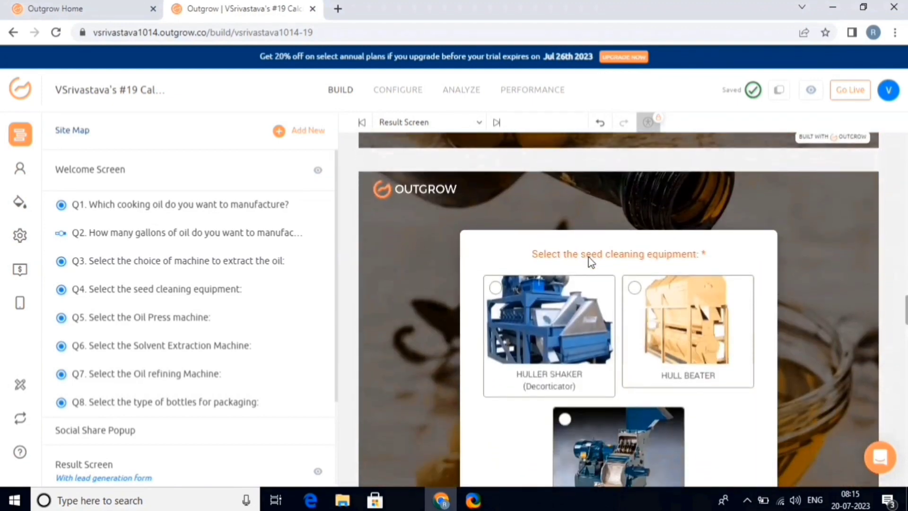
# Step: Set the calculator's overall design background colour to yellow
pyautogui.click(20, 202)
pyautogui.scroll(-3, 118, 293)
pyautogui.click(118, 314)
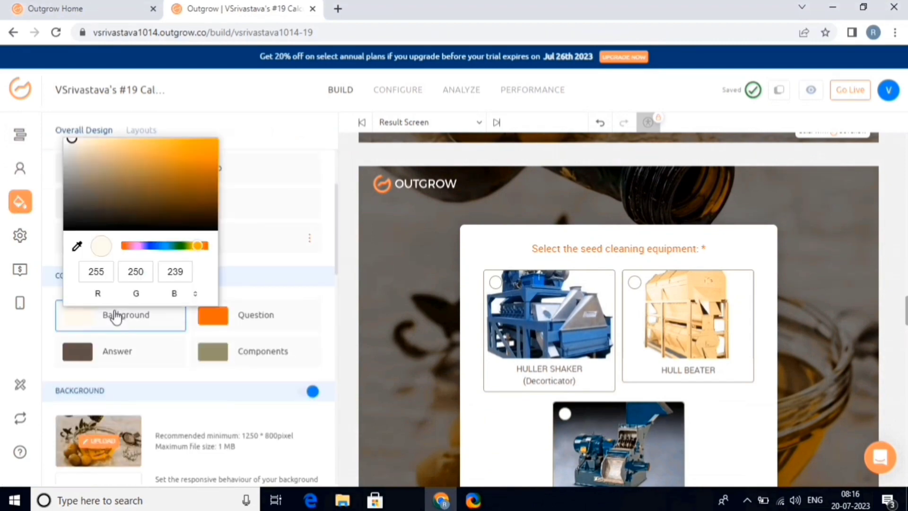
pyautogui.click(517, 290)
pyautogui.scroll(15, 517, 290)
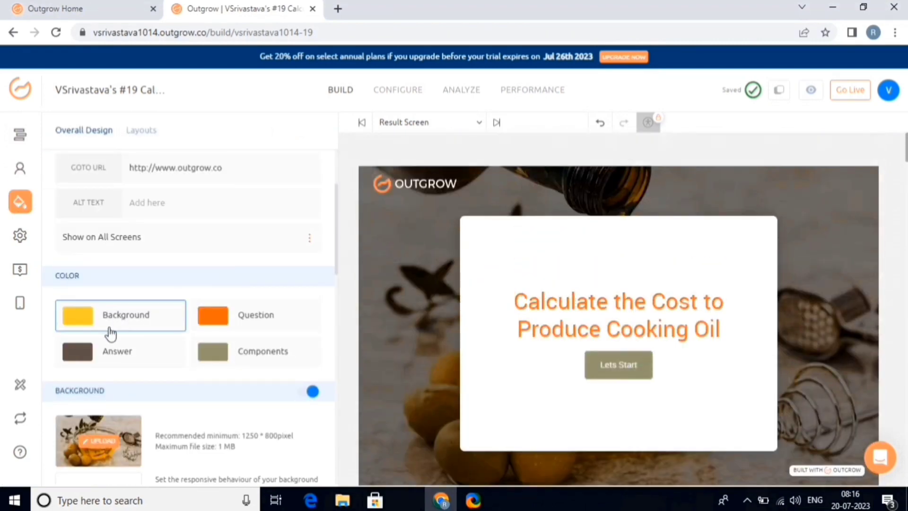
pyautogui.scroll(-5, 142, 265)
pyautogui.scroll(-5, 158, 253)
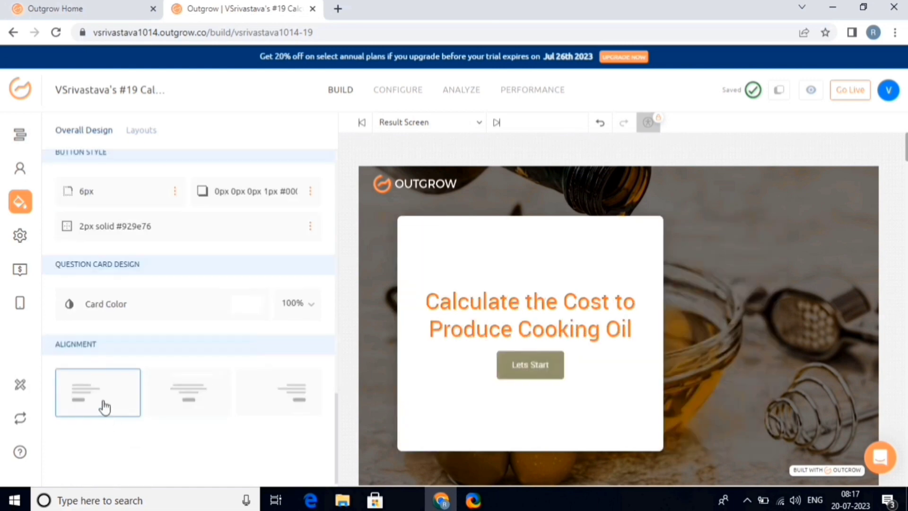
pyautogui.click(20, 235)
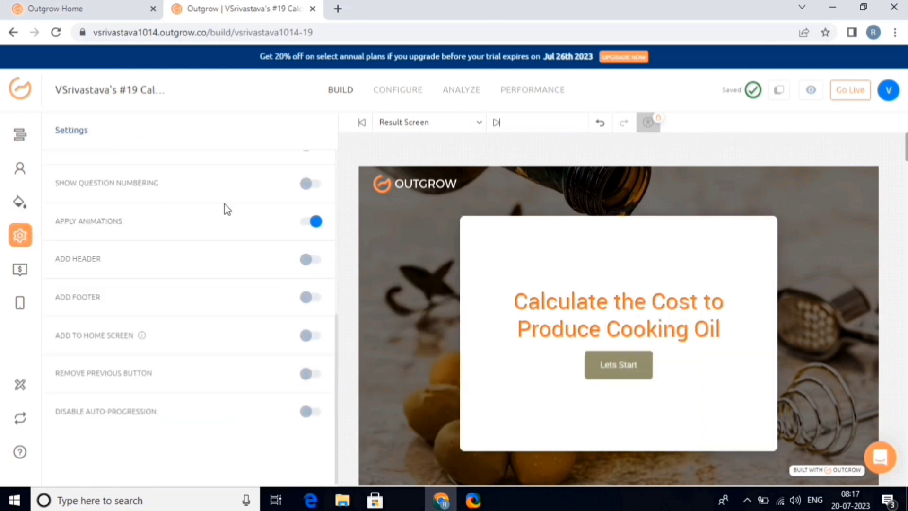
# Step: Enable the visitor counter (shown after 10 visitors) and bring up Phone Number Verification settings
pyautogui.scroll(5, 253, 203)
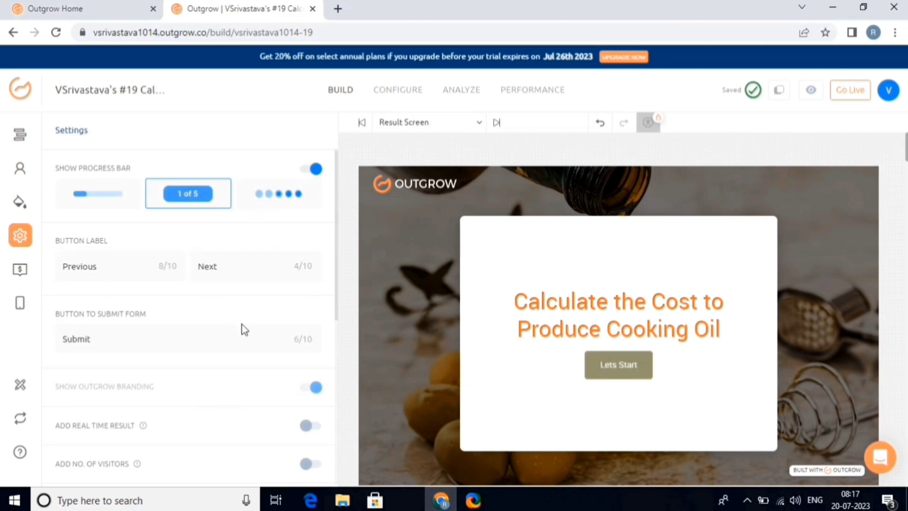
pyautogui.scroll(-5, 243, 324)
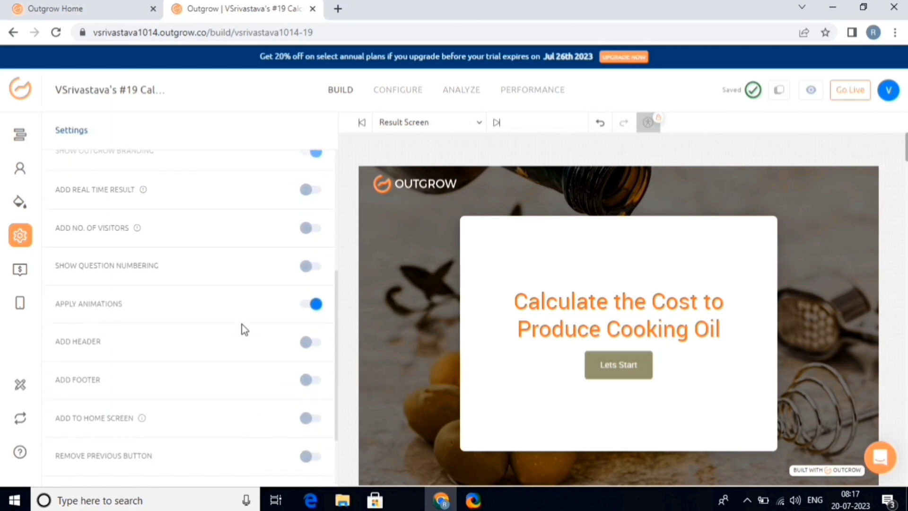
pyautogui.click(310, 230)
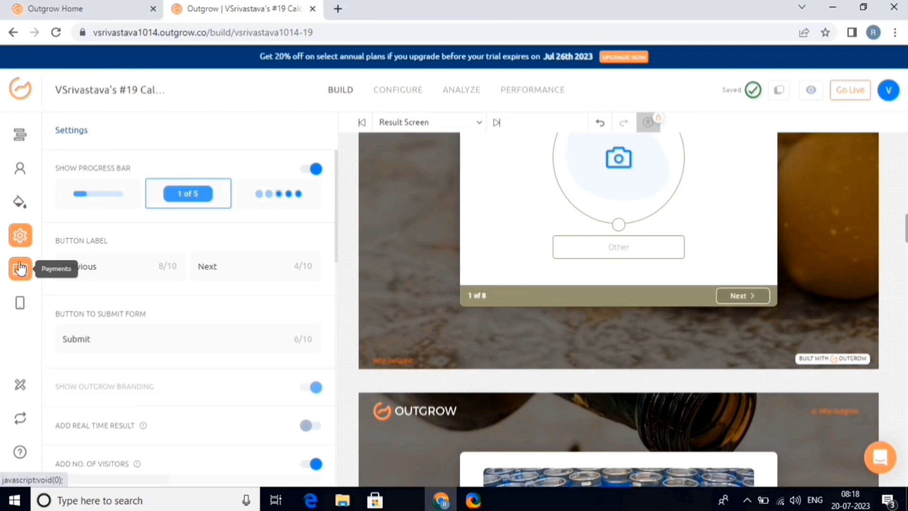
pyautogui.click(19, 270)
pyautogui.click(21, 304)
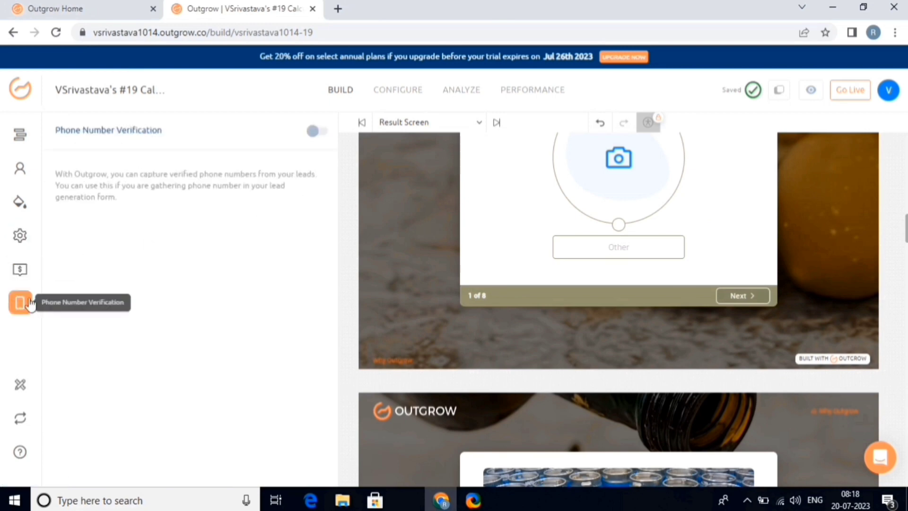
# Step: Bring up the Performance report: 53% overall, engagement 83/100 and conversion 42/100
pyautogui.moveTo(20, 384)
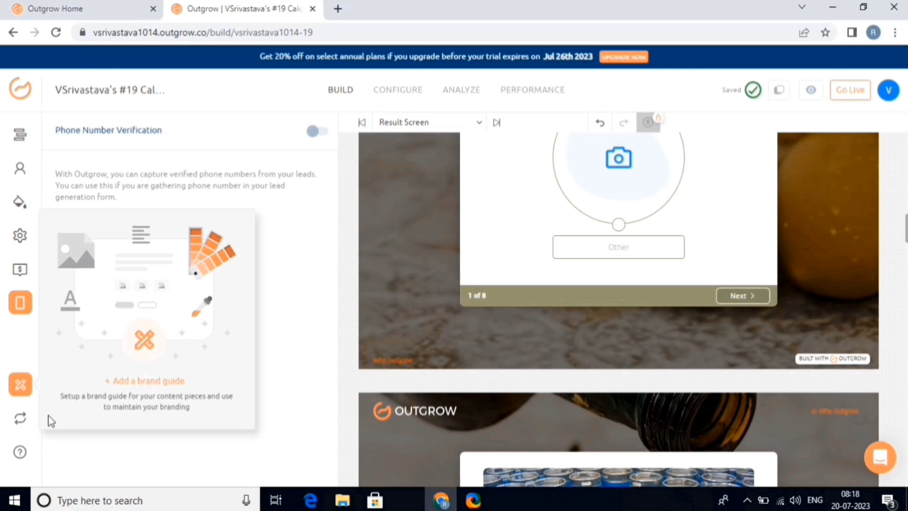
pyautogui.moveTo(38, 420)
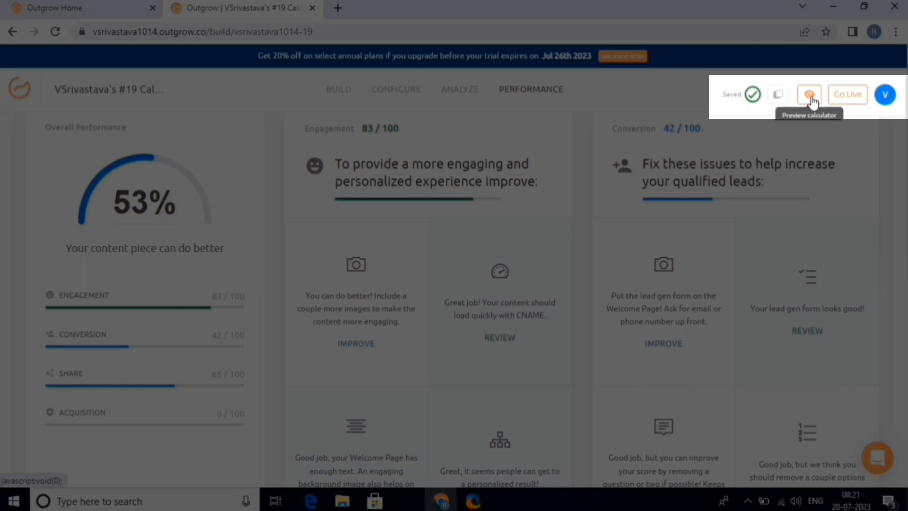
# Step: Publish the calculator with Go Live, bringing up its share link and embed code
pyautogui.click(857, 97)
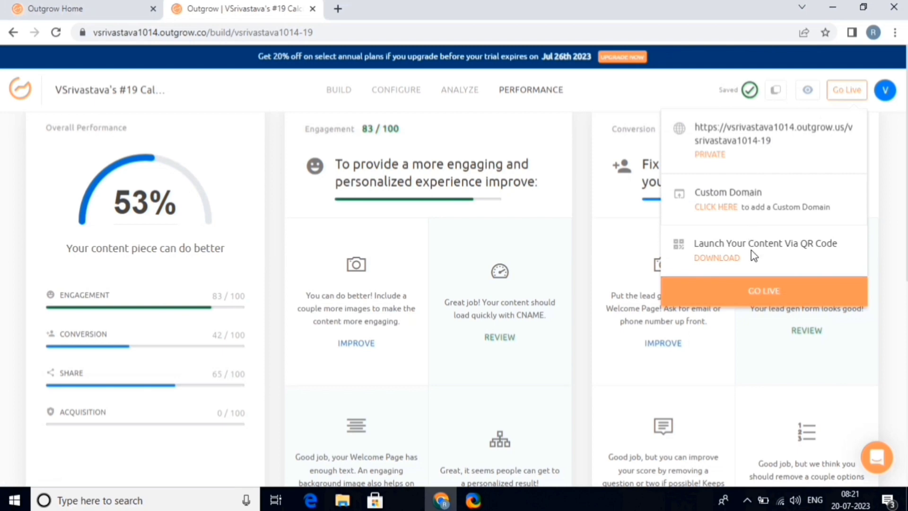
pyautogui.click(757, 299)
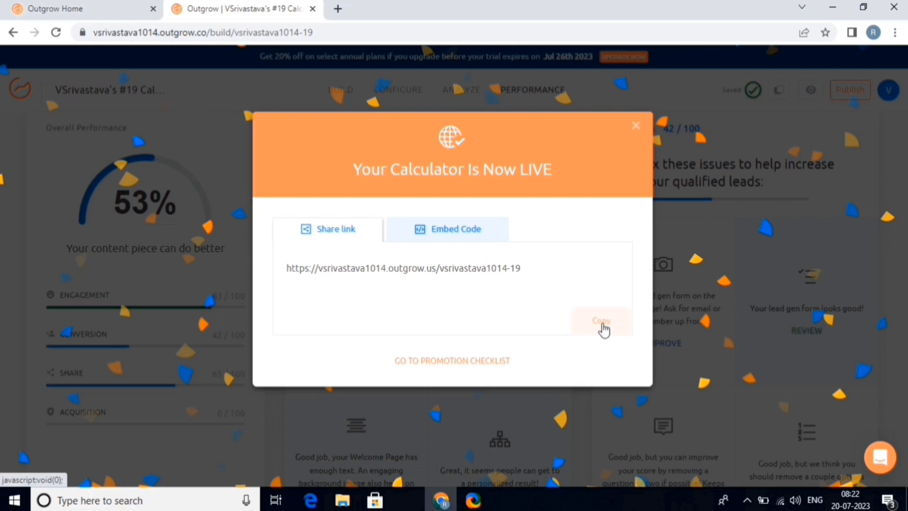
# Step: Load the copied share link in a new tab, showing the 'Calculate the Cost to Produce Cooking Oil' screen
pyautogui.click(602, 321)
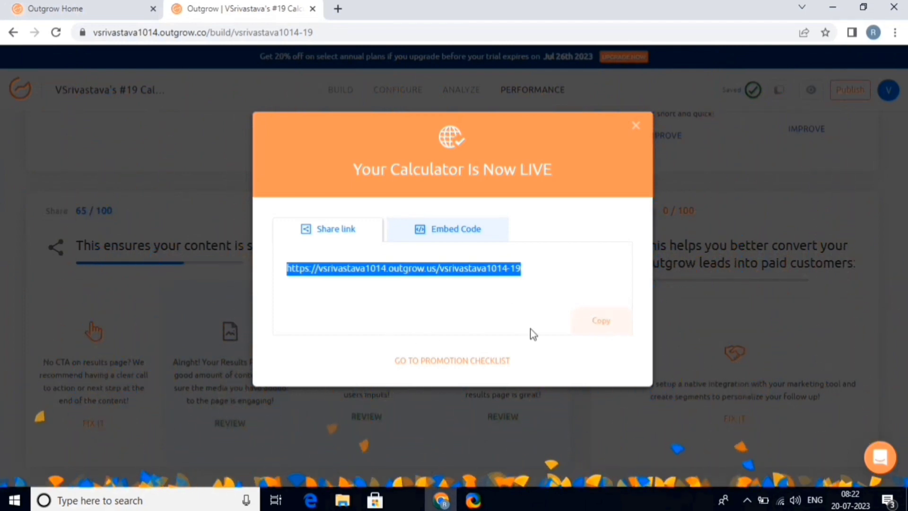
pyautogui.click(599, 324)
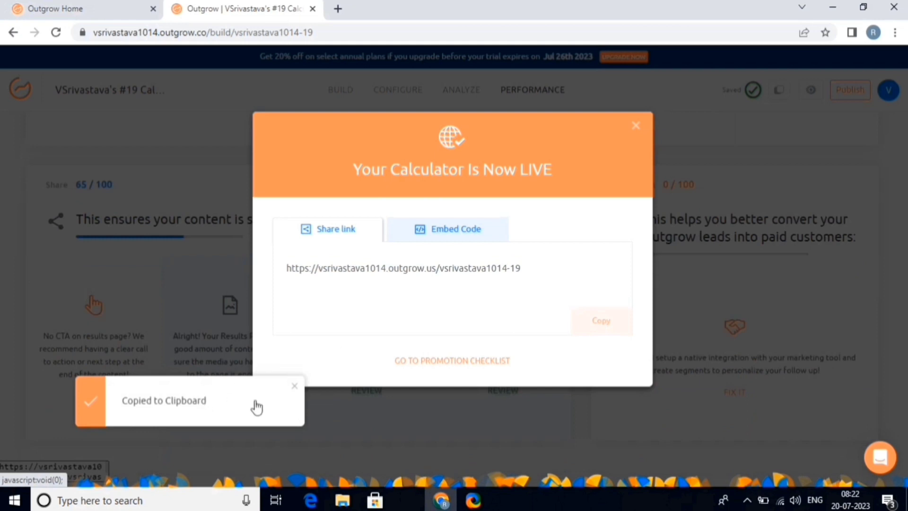
pyautogui.hotkey('ctrl', 't')
pyautogui.hotkey('ctrl', 'v')
pyautogui.press('Return')
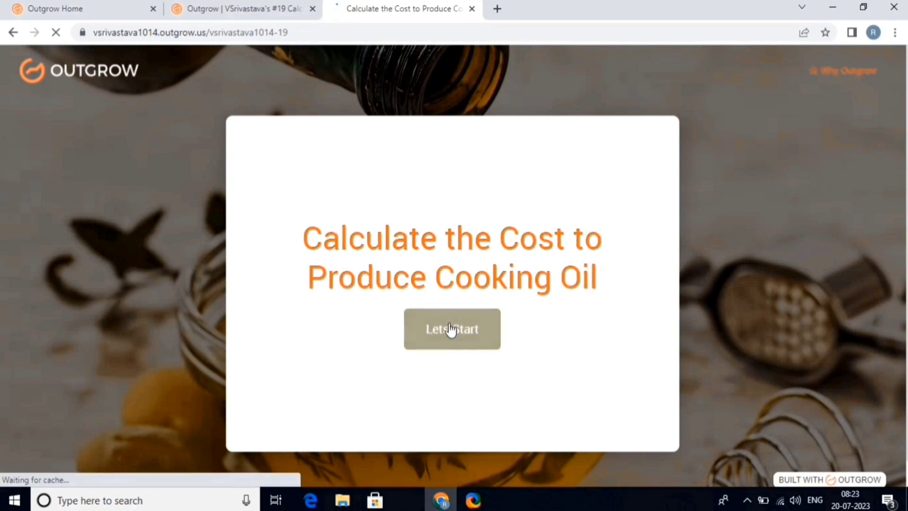
# Step: Complete the live calculator with Olive oil and a star rating, submit, and return to the builder tab
pyautogui.click(450, 329)
pyautogui.scroll(-5, 346, 316)
pyautogui.scroll(2, 366, 227)
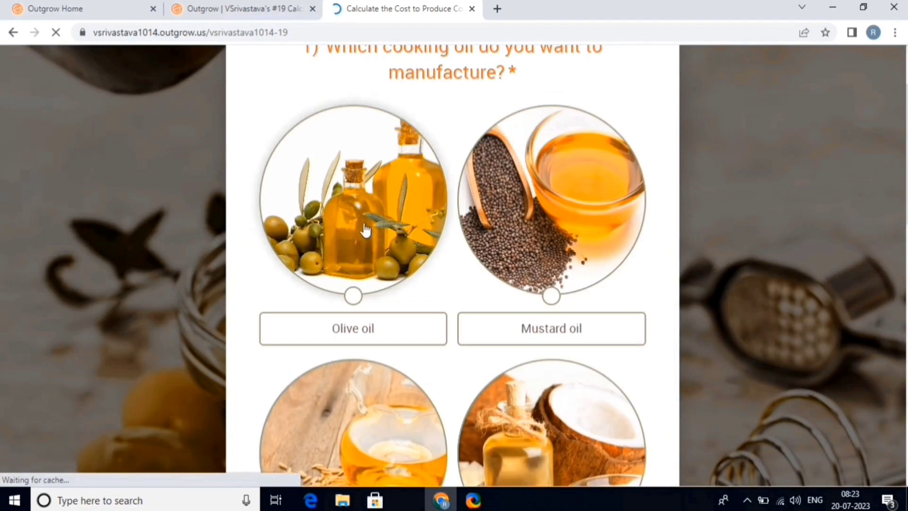
pyautogui.click(366, 228)
pyautogui.click(629, 456)
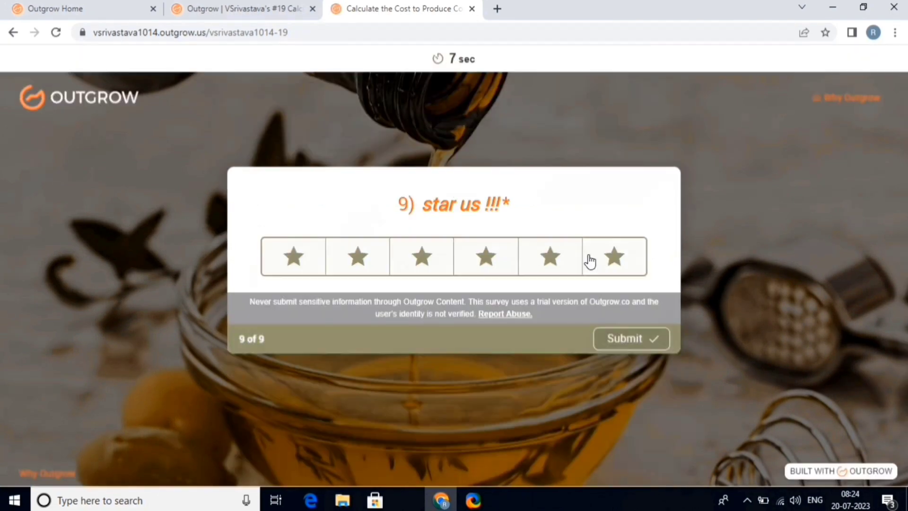
pyautogui.click(590, 261)
pyautogui.click(647, 348)
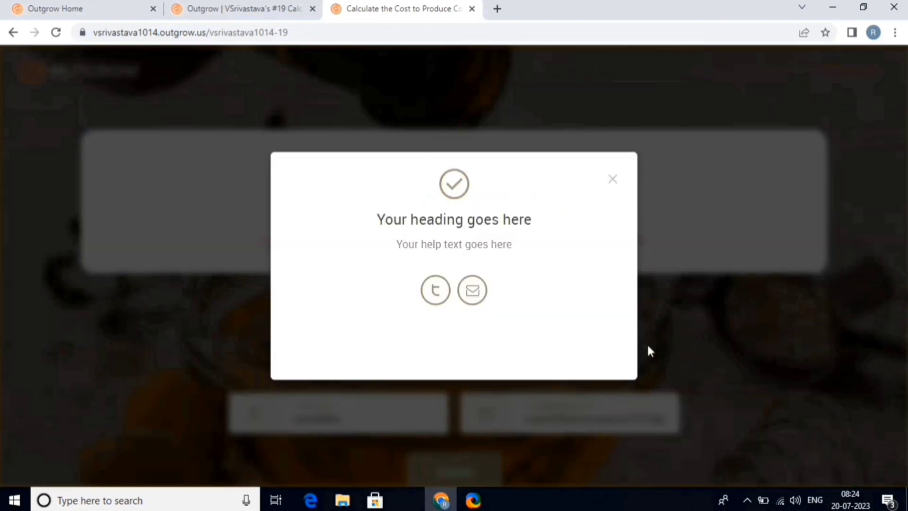
pyautogui.click(278, 8)
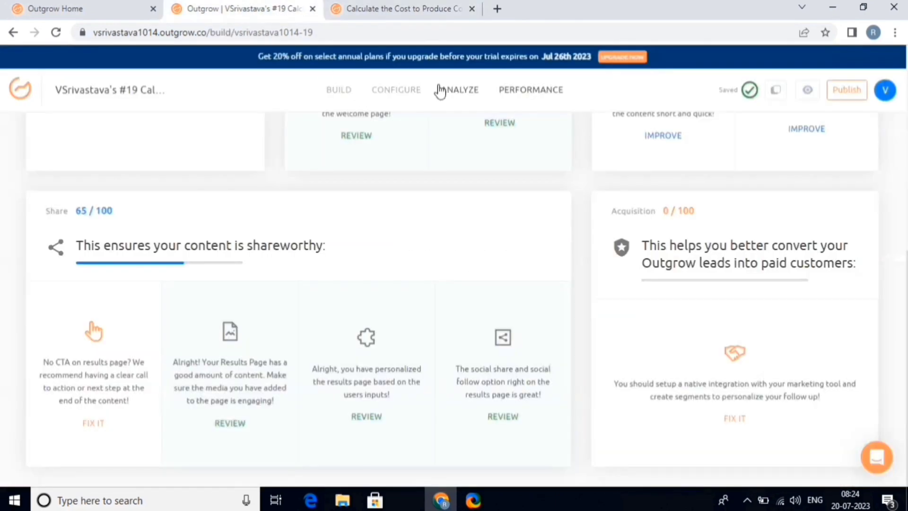
# Step: Check the Analyze overview (1 visitor, 1 start, 0 conversions), then go back to the dashboard
pyautogui.click(463, 94)
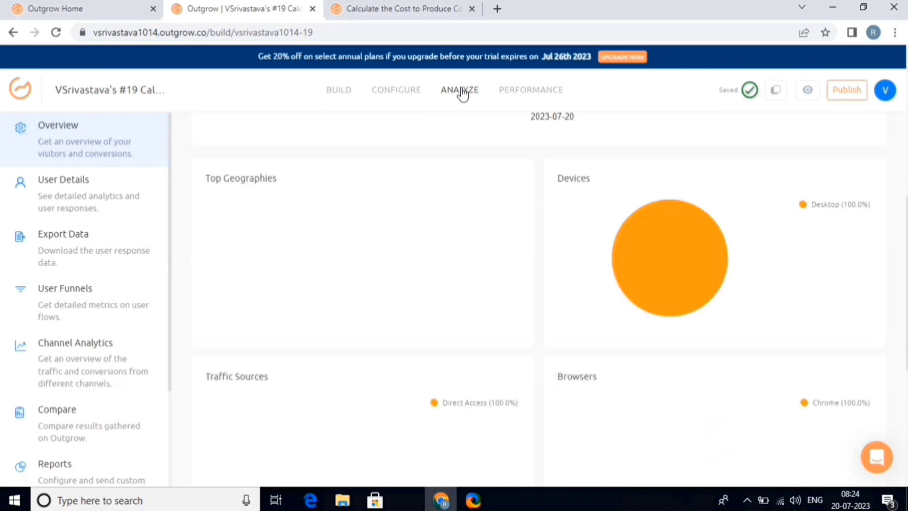
pyautogui.scroll(8, 508, 255)
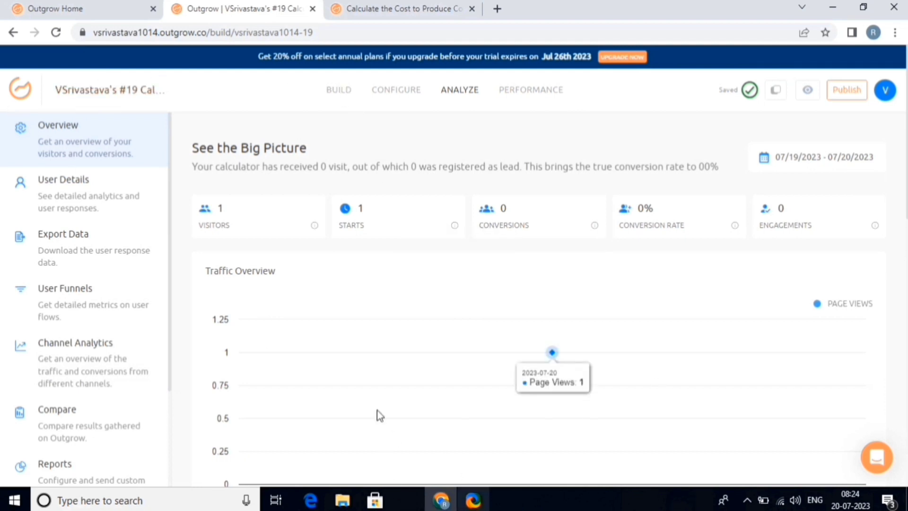
pyautogui.moveTo(513, 416)
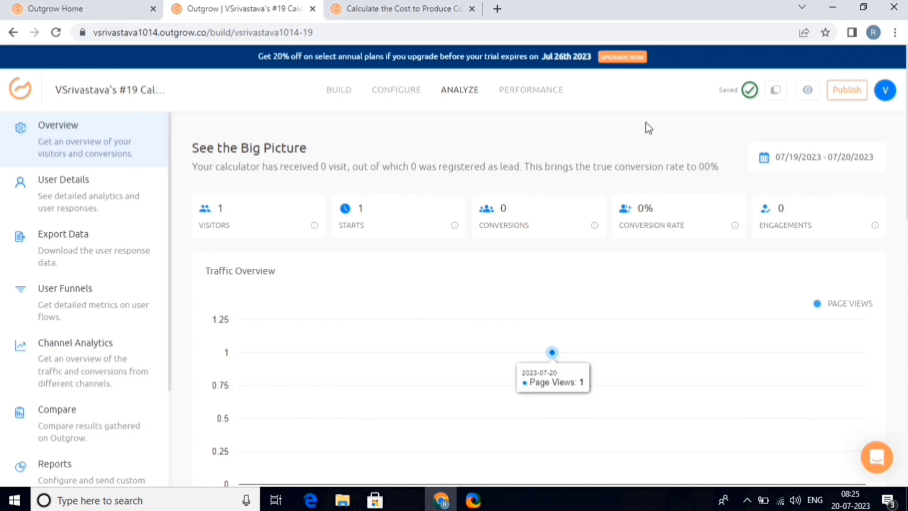
pyautogui.click(23, 93)
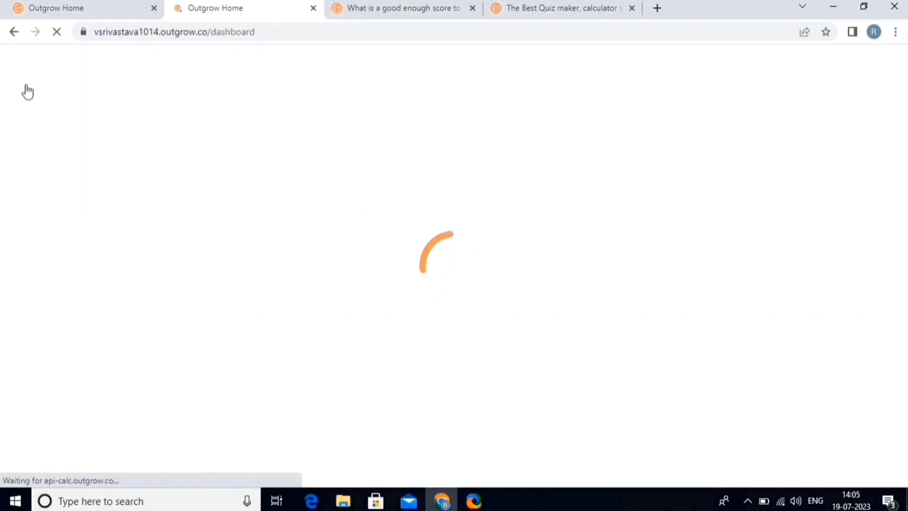
# Step: Open and dismiss the calculator card's options menu, then scroll up to Select a Content Type
pyautogui.scroll(-1, 206, 368)
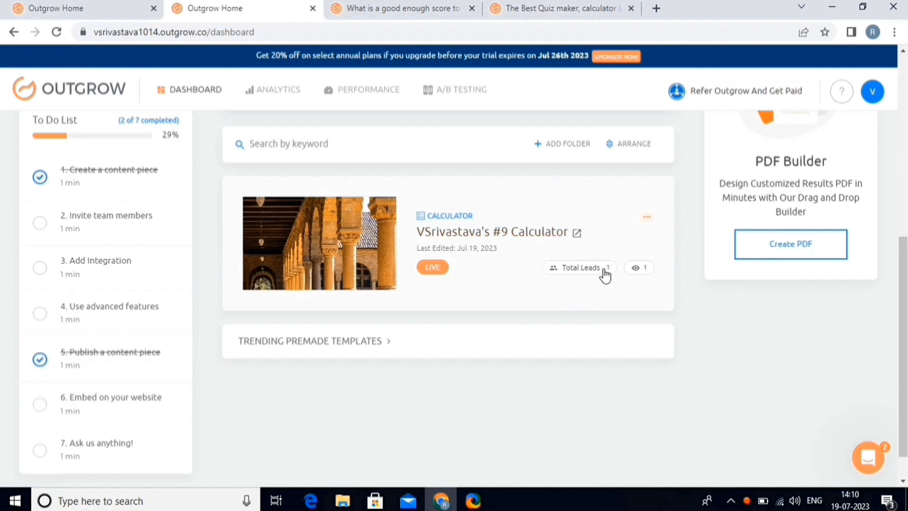
pyautogui.click(649, 219)
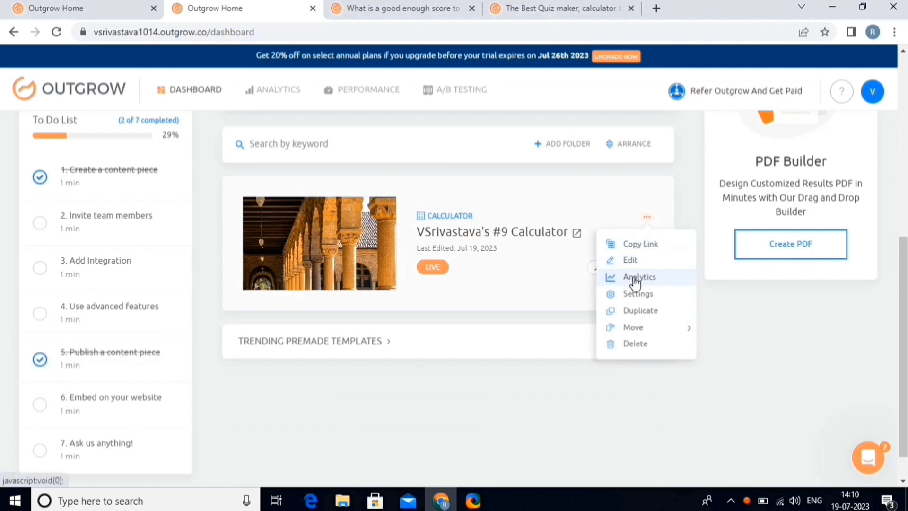
pyautogui.click(630, 346)
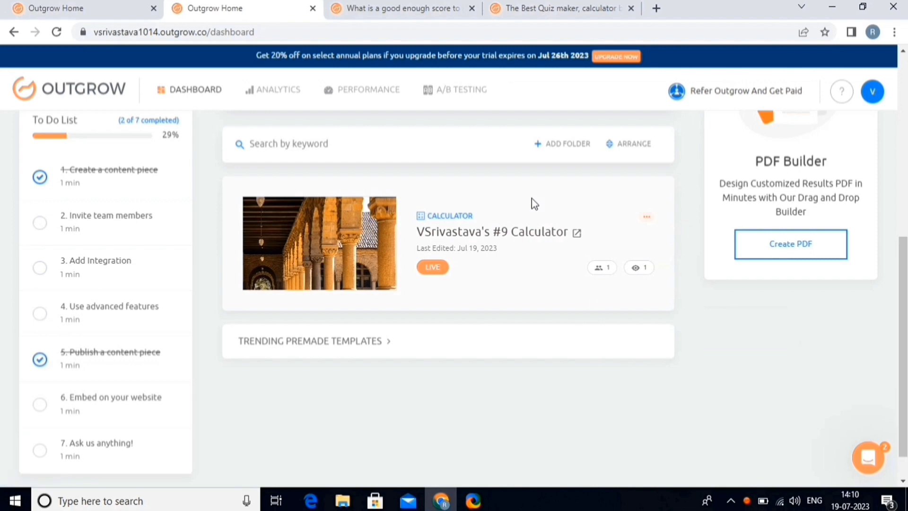
pyautogui.scroll(5, 532, 198)
pyautogui.scroll(3, 532, 198)
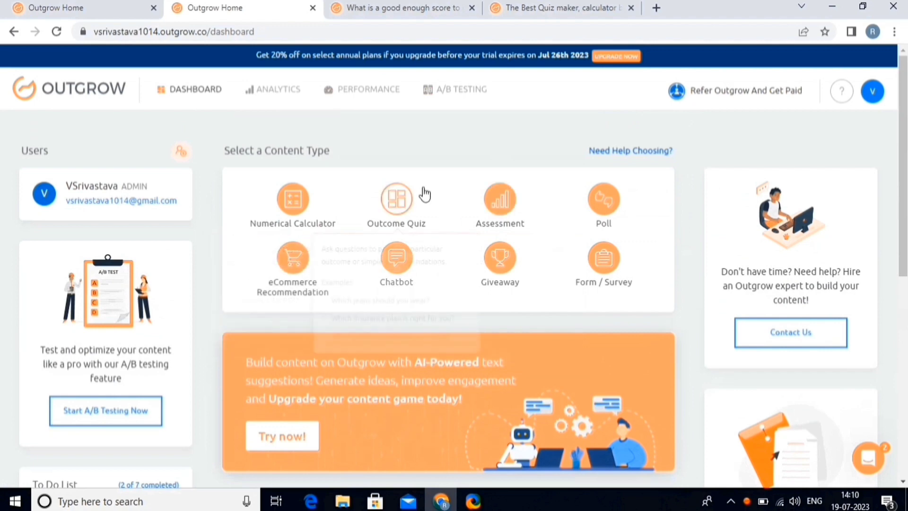
# Step: Create an Outcome Quiz from the previewed Card Style layout
pyautogui.moveTo(403, 200)
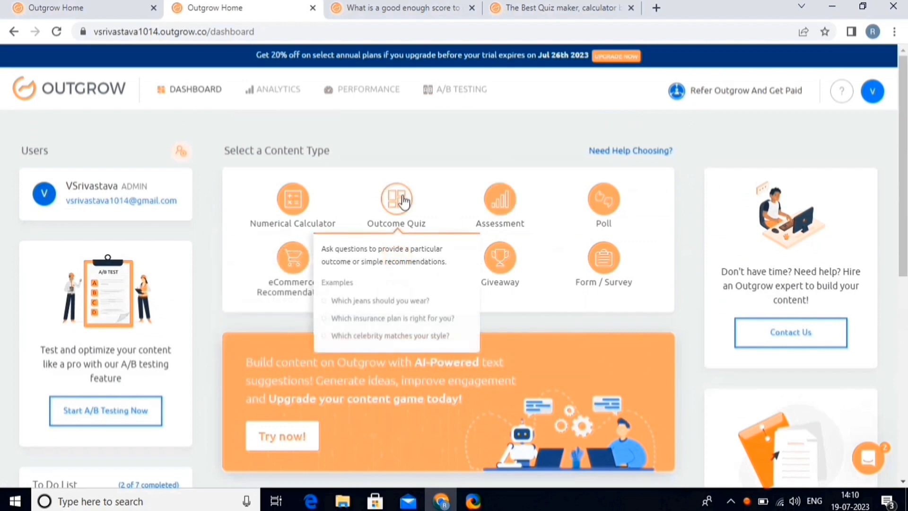
pyautogui.click(404, 200)
pyautogui.moveTo(550, 301)
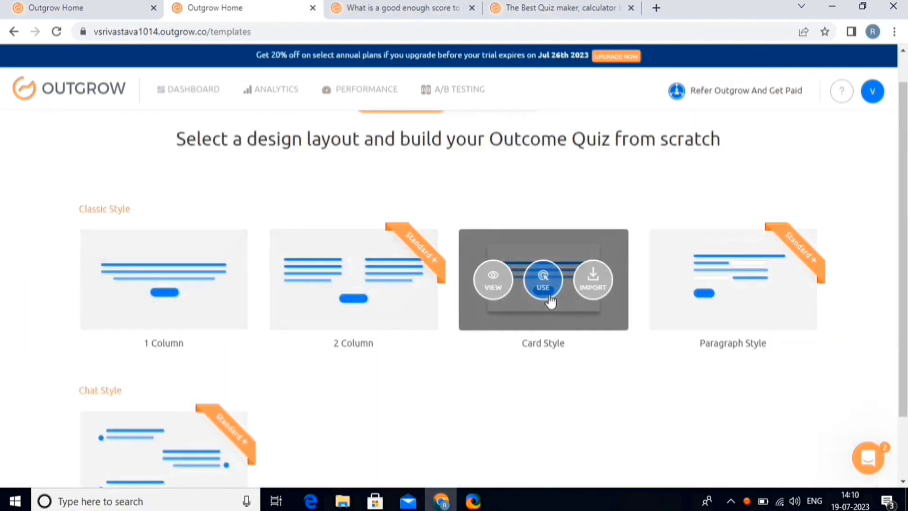
pyautogui.click(497, 284)
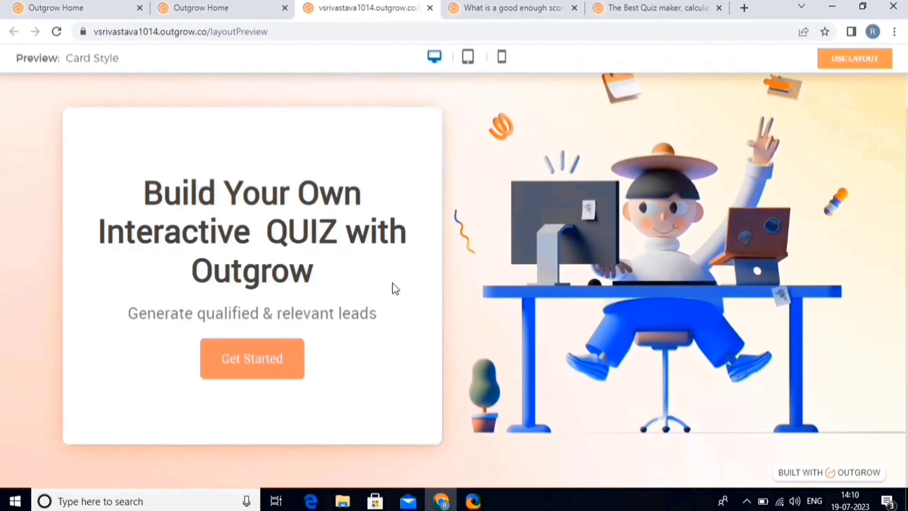
pyautogui.click(865, 63)
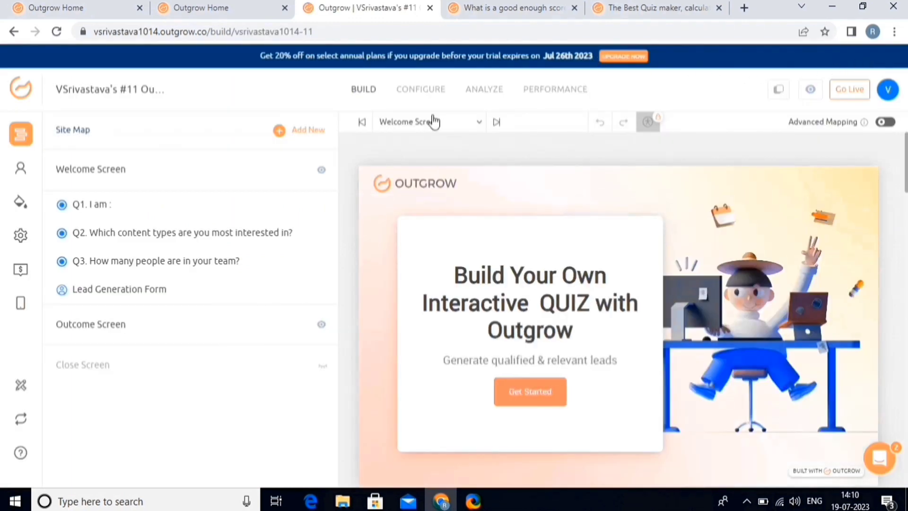
# Step: Replace the welcome screen heading with the pasted text
pyautogui.click(276, 168)
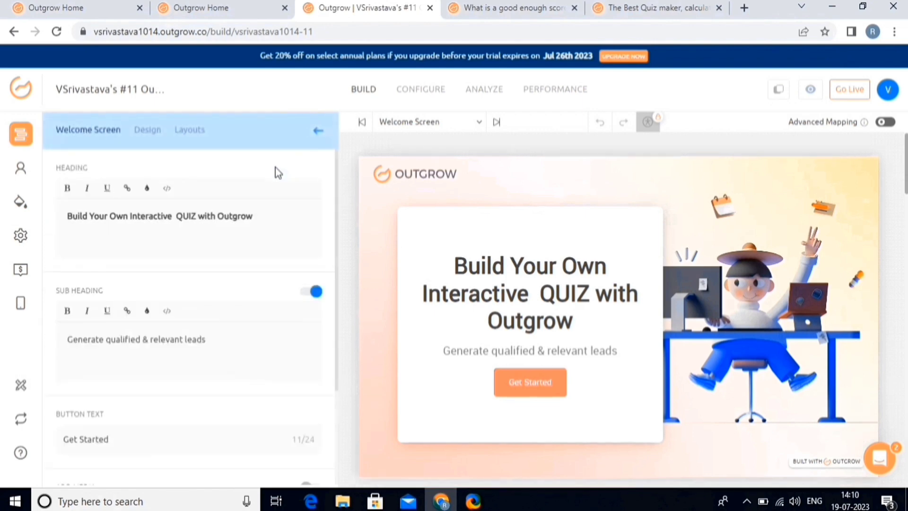
pyautogui.click(239, 218)
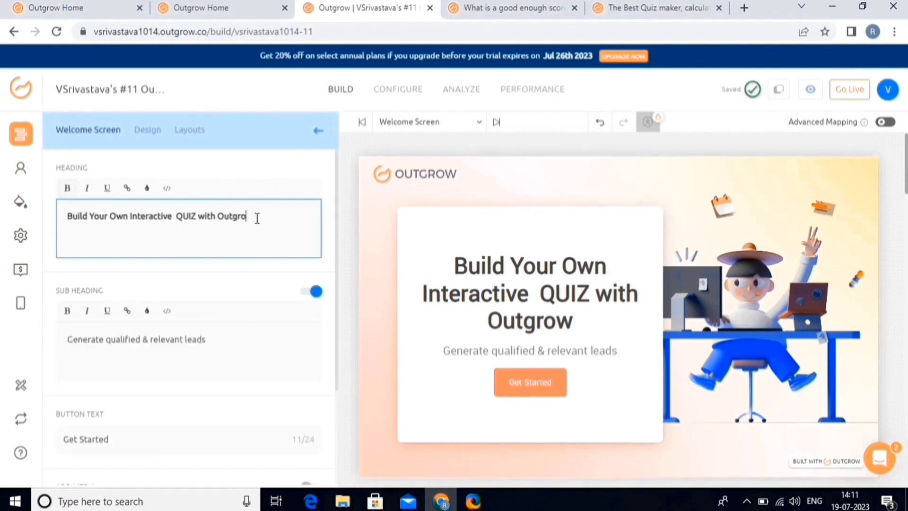
pyautogui.hotkey('ctrl', 'a')
pyautogui.hotkey('ctrl', 'v')
# Step: Open Question 1, the Single Select 'I am :' question, for editing
pyautogui.scroll(-3, 233, 281)
pyautogui.scroll(-6, 680, 287)
pyautogui.scroll(-2, 680, 288)
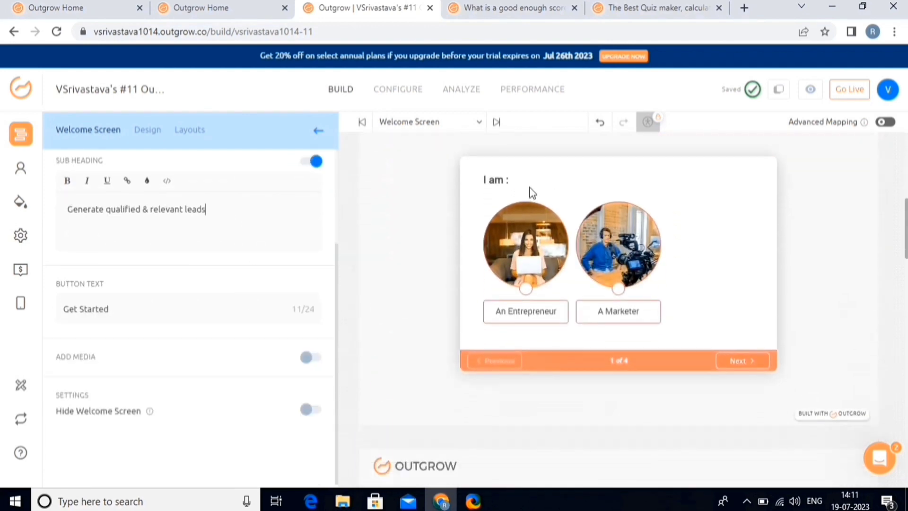
pyautogui.click(533, 193)
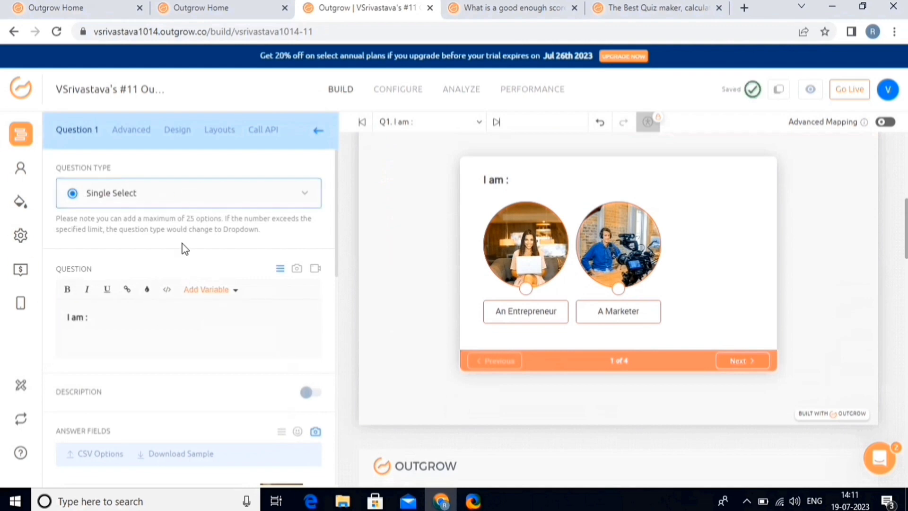
# Step: Change Q1's first answer from An Entrepreneur to 'A student', then scroll to the five-star Q4
pyautogui.click(116, 322)
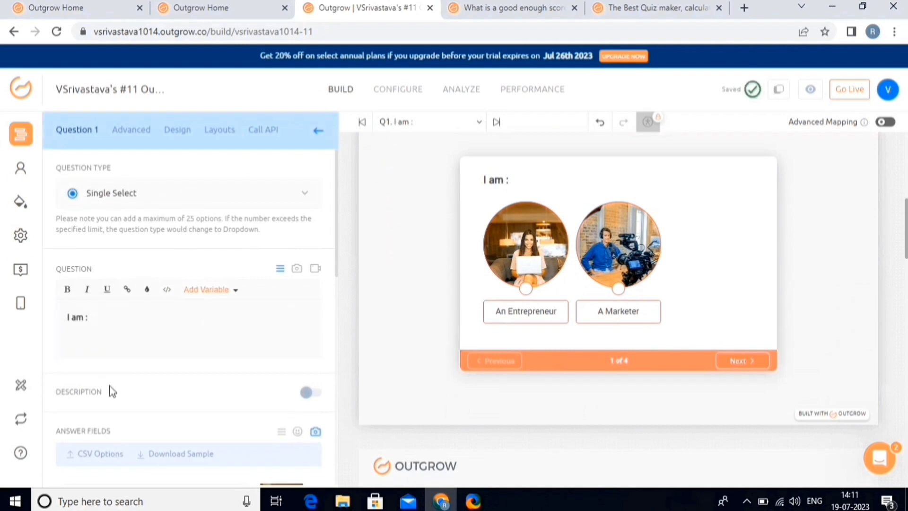
pyautogui.scroll(-3, 110, 392)
pyautogui.click(144, 370)
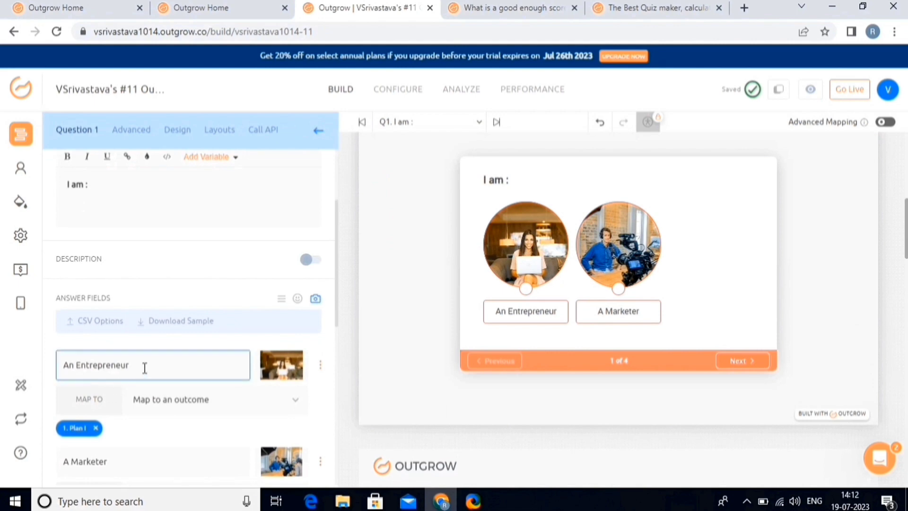
pyautogui.press('BackSpace')
pyautogui.press('BackSpace')
pyautogui.press('BackSpace')
pyautogui.press('BackSpace')
pyautogui.press('BackSpace')
pyautogui.press('BackSpace')
pyautogui.press('BackSpace')
pyautogui.press('BackSpace')
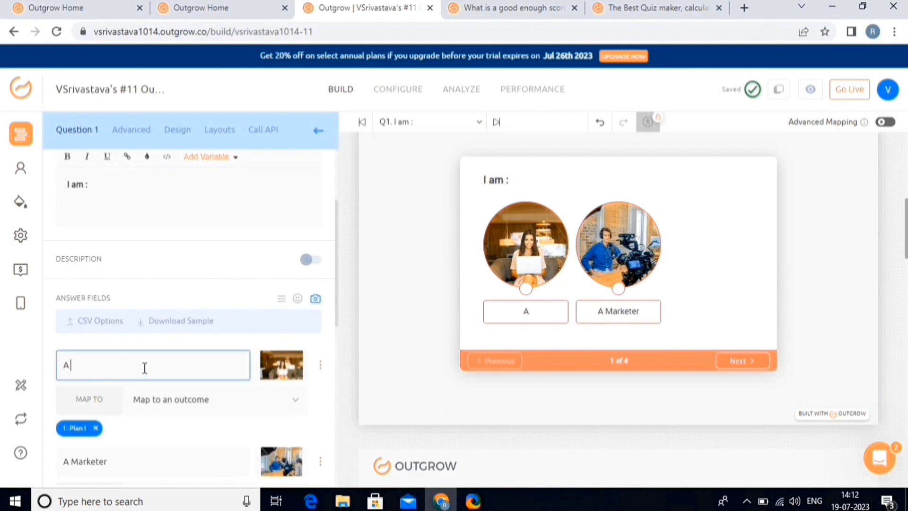
pyautogui.write('student')
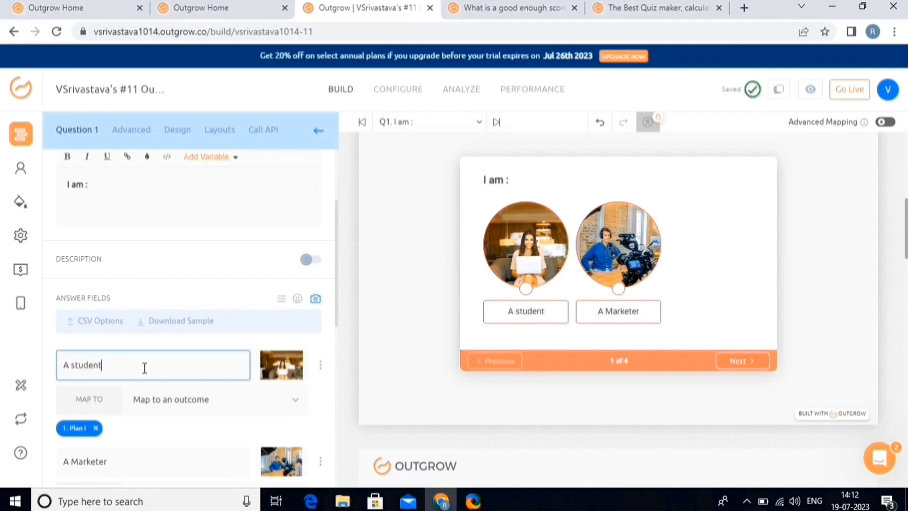
pyautogui.scroll(-6, 144, 368)
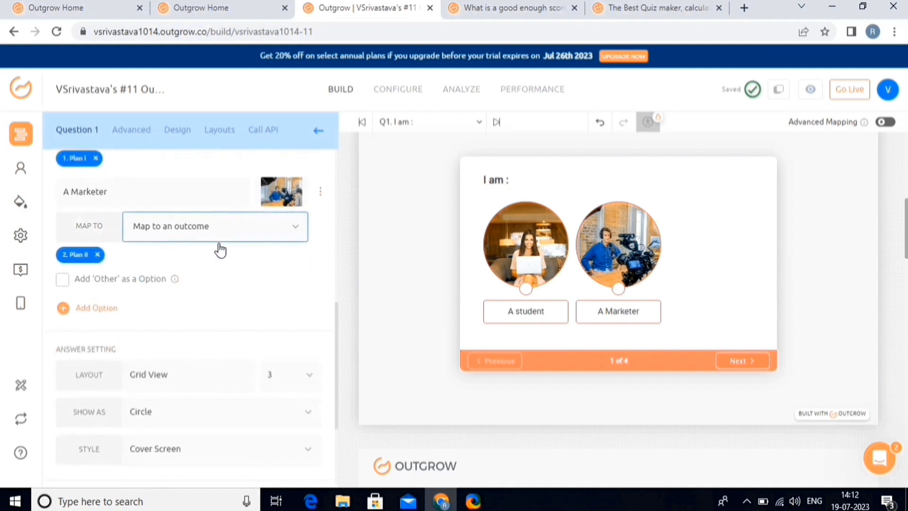
pyautogui.scroll(-2, 195, 414)
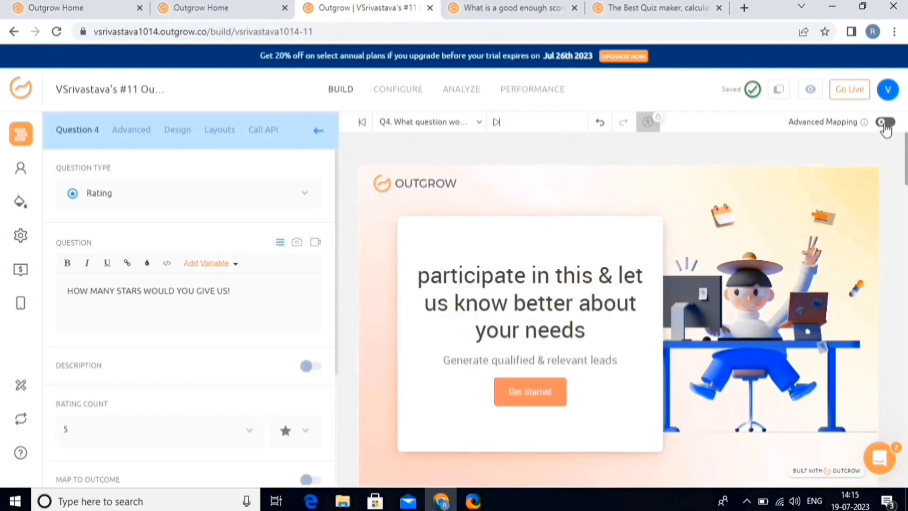
# Step: Turn on Advanced Mapping (A Student to Plan I, A Marketer to Plan II), publish live, return to dashboard
pyautogui.click(884, 124)
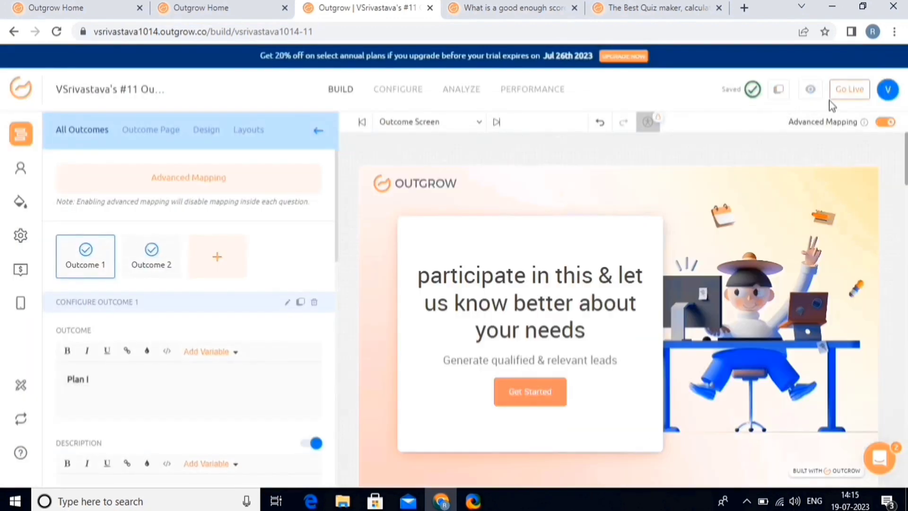
pyautogui.click(850, 89)
pyautogui.click(743, 288)
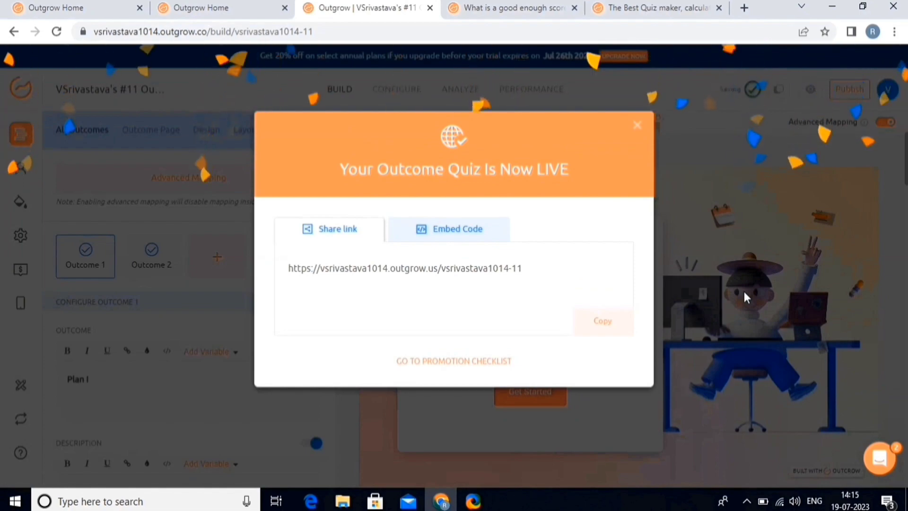
pyautogui.click(22, 87)
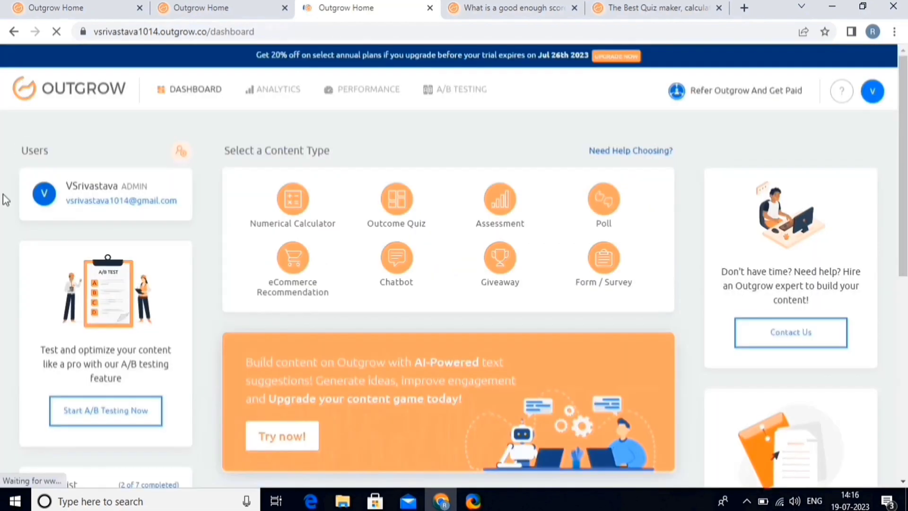
# Step: Start a new Assessment built on the 1 Column layout template
pyautogui.scroll(-8, 3, 195)
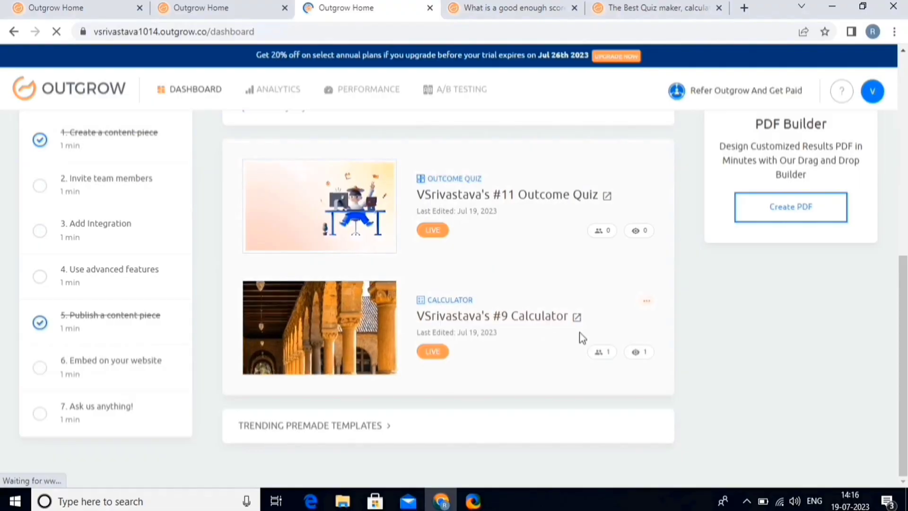
pyautogui.scroll(5, 581, 338)
pyautogui.scroll(3, 581, 337)
pyautogui.moveTo(526, 206)
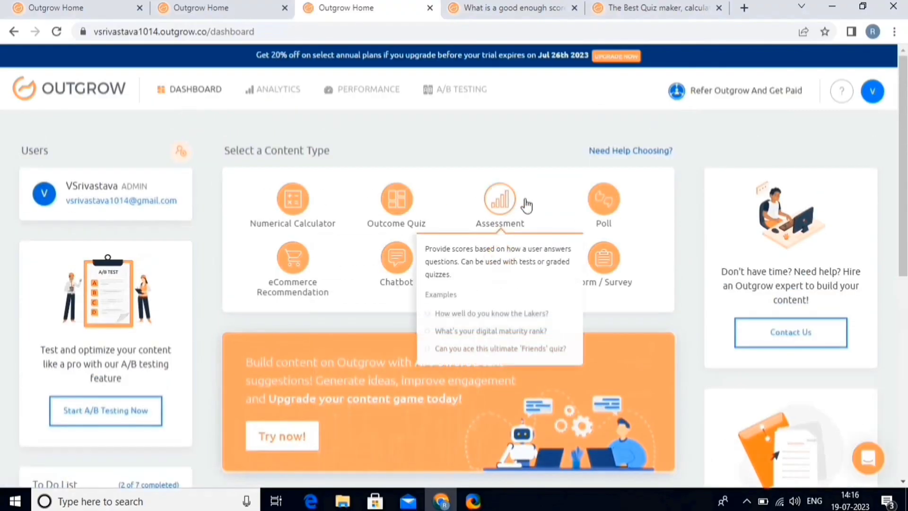
pyautogui.click(499, 205)
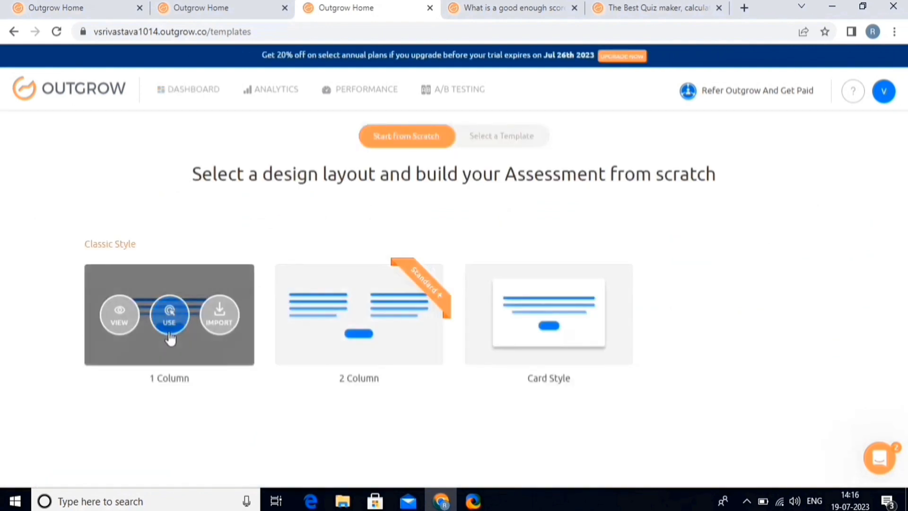
pyautogui.click(170, 315)
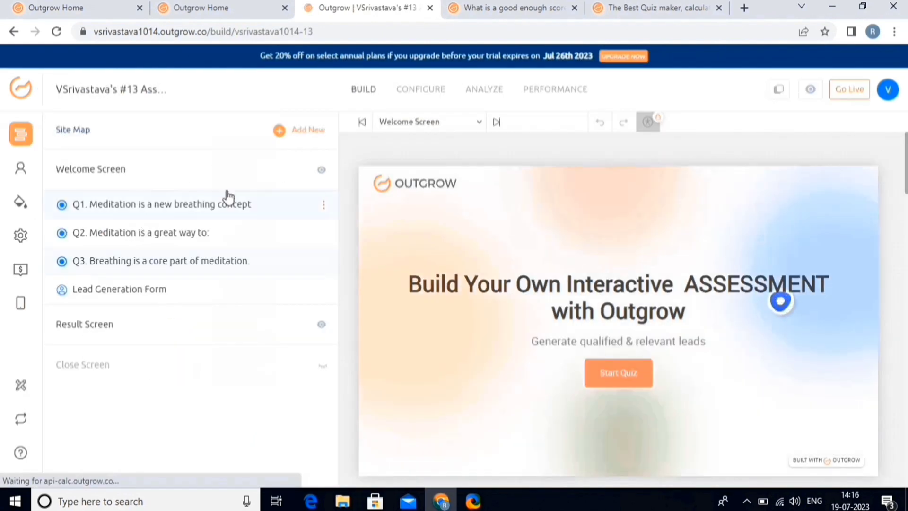
# Step: Review the meditation question's settings and its page design settings
pyautogui.scroll(-3, 473, 357)
pyautogui.scroll(-5, 473, 359)
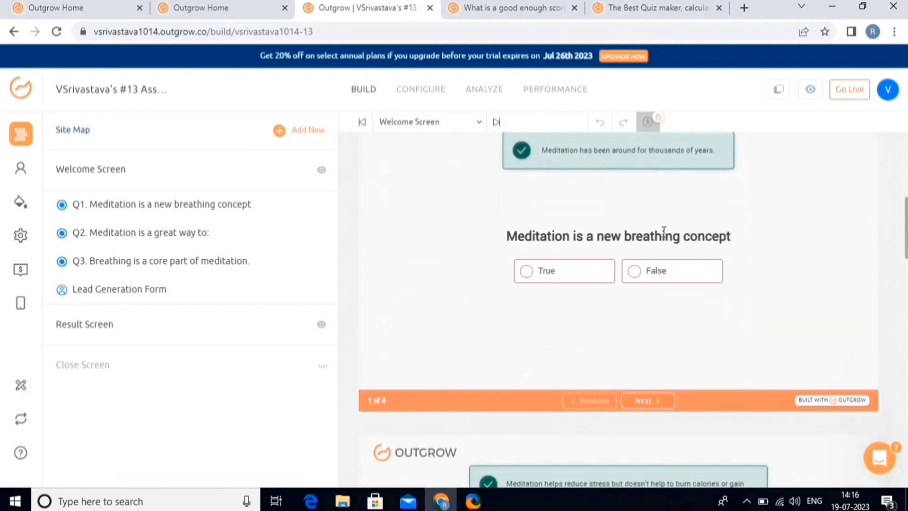
pyautogui.click(664, 233)
pyautogui.click(178, 129)
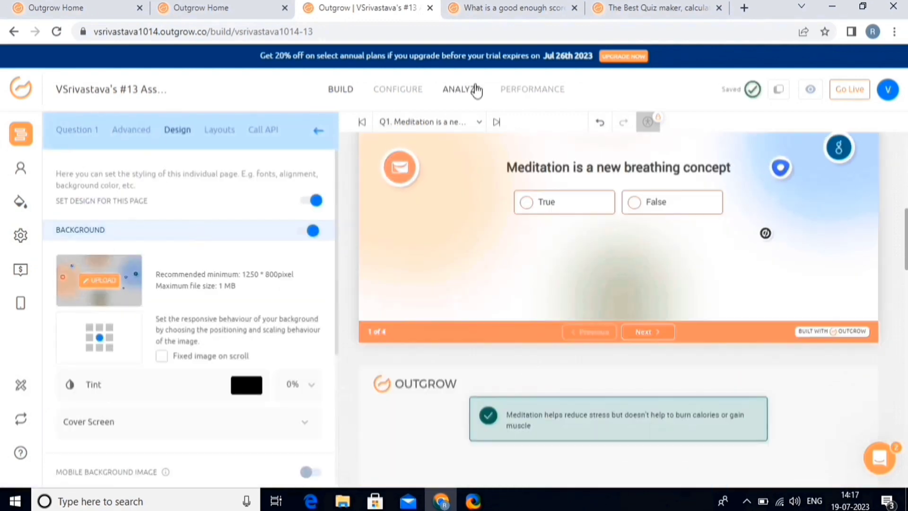
# Step: Publish the assessment live, then start a new Form / Survey from the dashboard
pyautogui.click(850, 89)
pyautogui.click(714, 302)
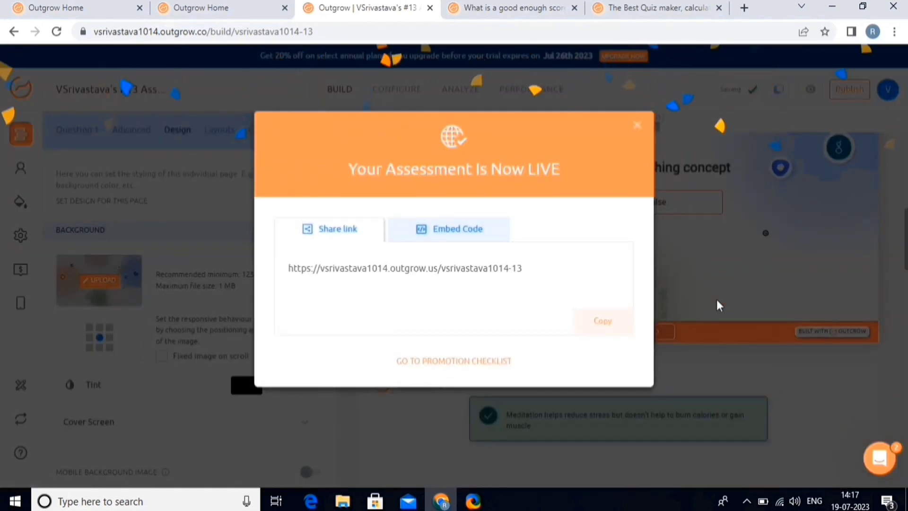
pyautogui.click(23, 91)
pyautogui.click(604, 259)
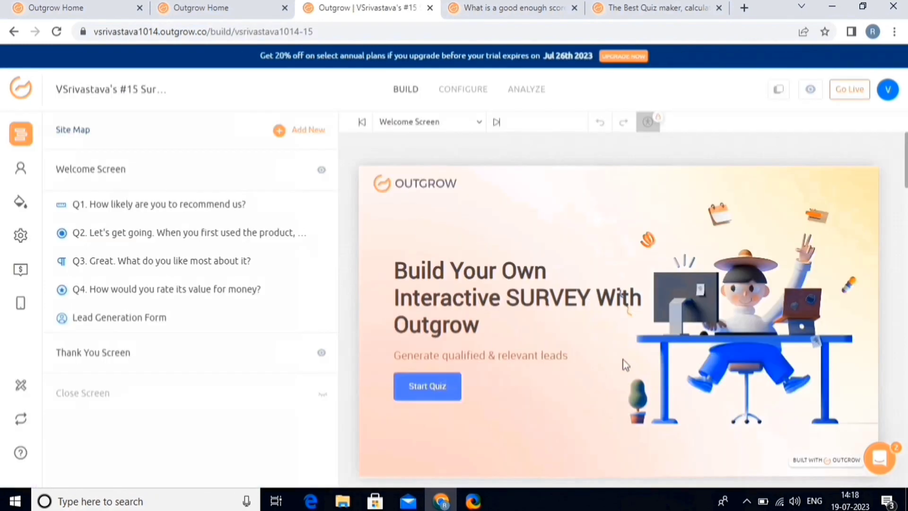
# Step: Reduce Q1's recommendation scale count from 10 to 6 and publish the survey live
pyautogui.click(623, 365)
pyautogui.scroll(-3, 81, 428)
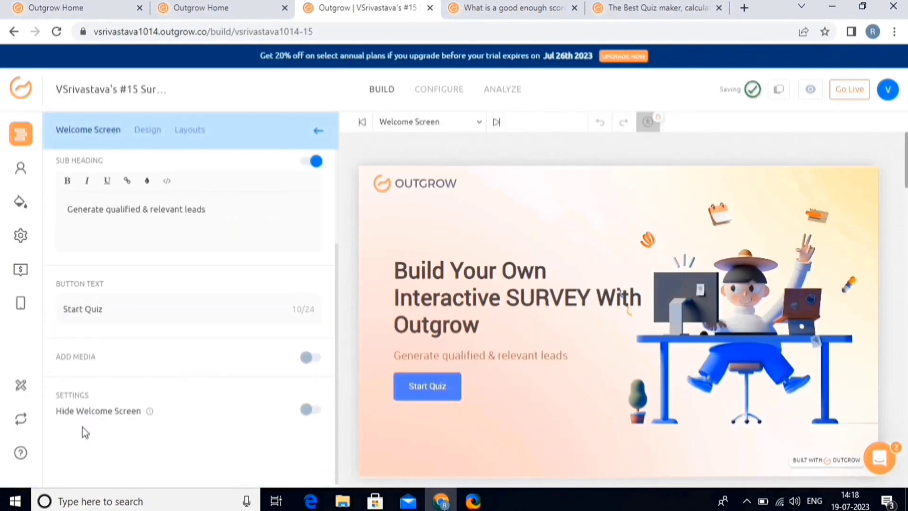
pyautogui.scroll(3, 85, 432)
pyautogui.scroll(-6, 555, 339)
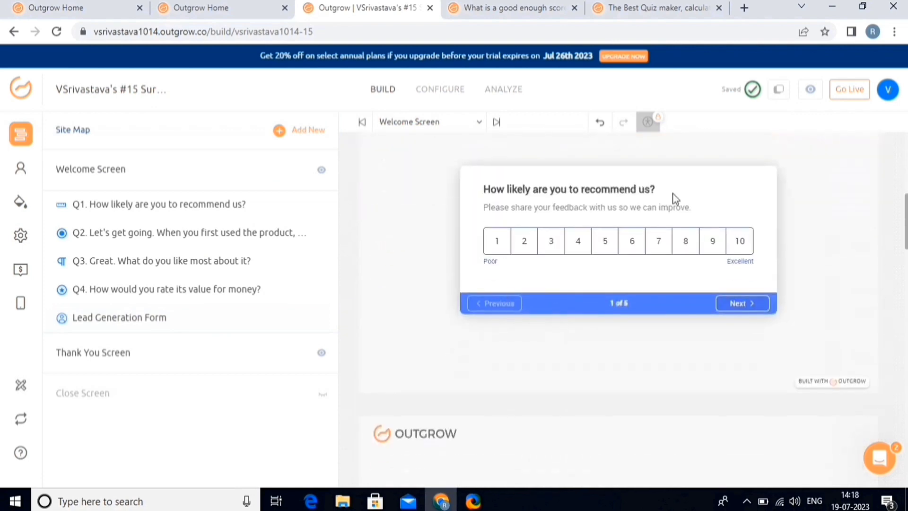
pyautogui.click(605, 256)
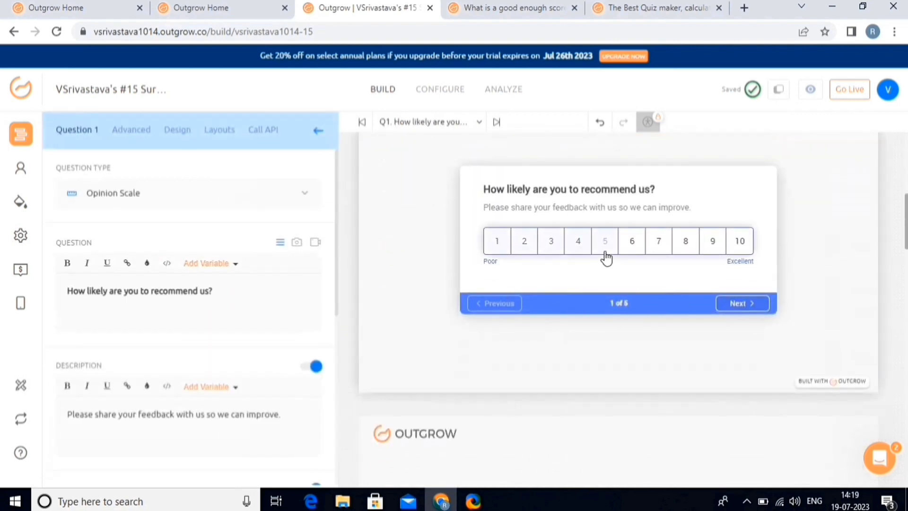
pyautogui.click(162, 201)
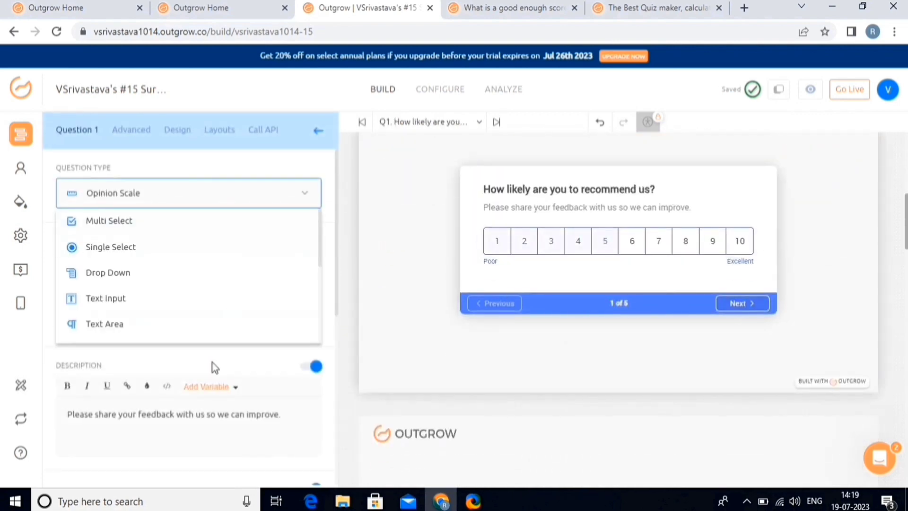
pyautogui.scroll(-5, 216, 372)
pyautogui.click(298, 297)
pyautogui.moveTo(304, 337); pyautogui.dragTo(255, 340)
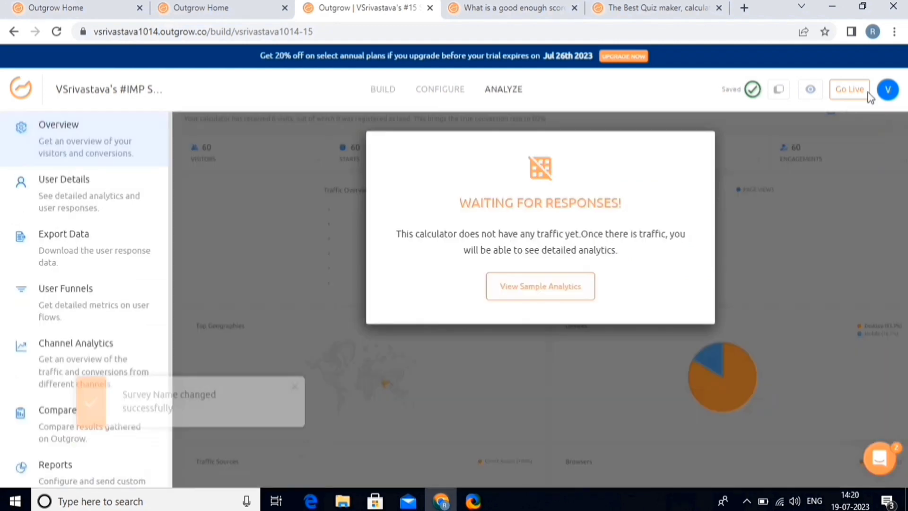
pyautogui.click(861, 90)
pyautogui.click(765, 291)
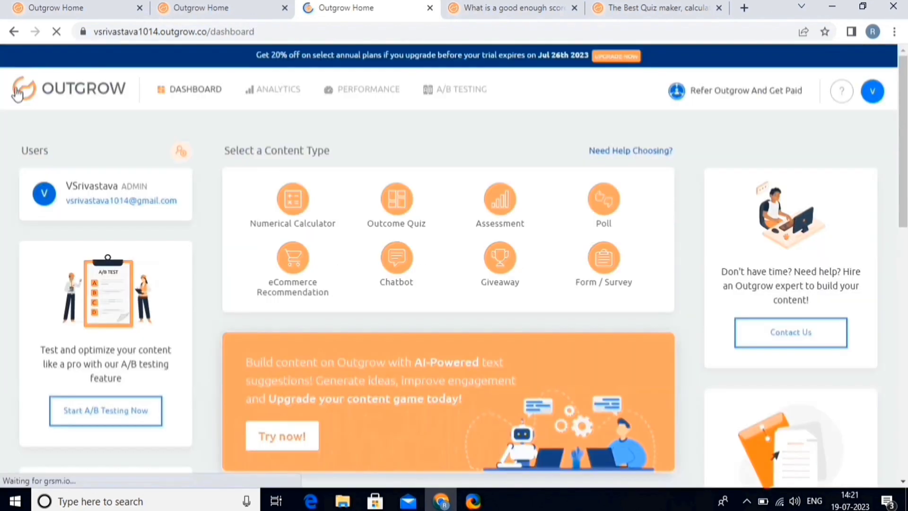
pyautogui.scroll(-8, 226, 306)
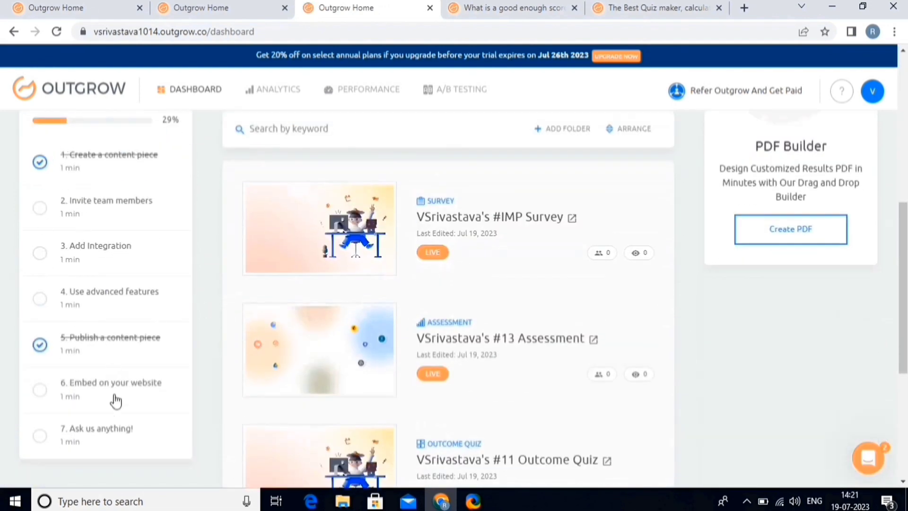
pyautogui.click(103, 205)
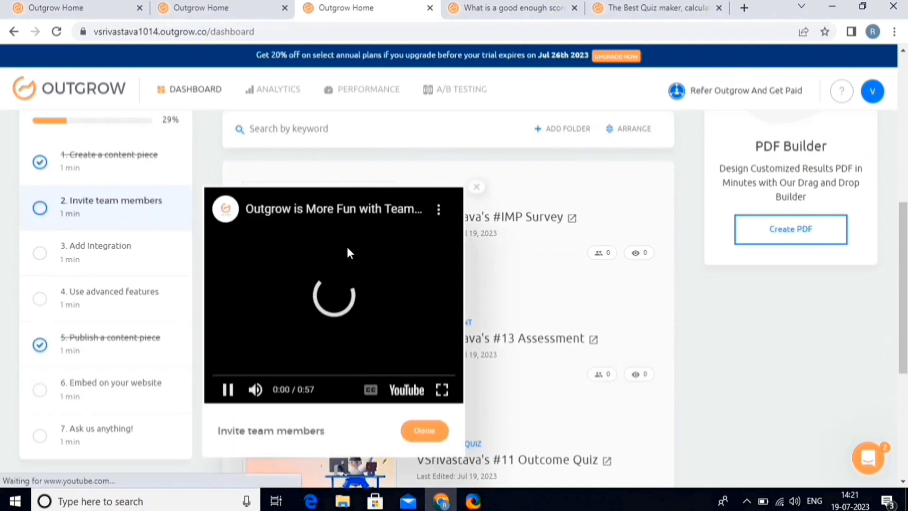
pyautogui.click(425, 430)
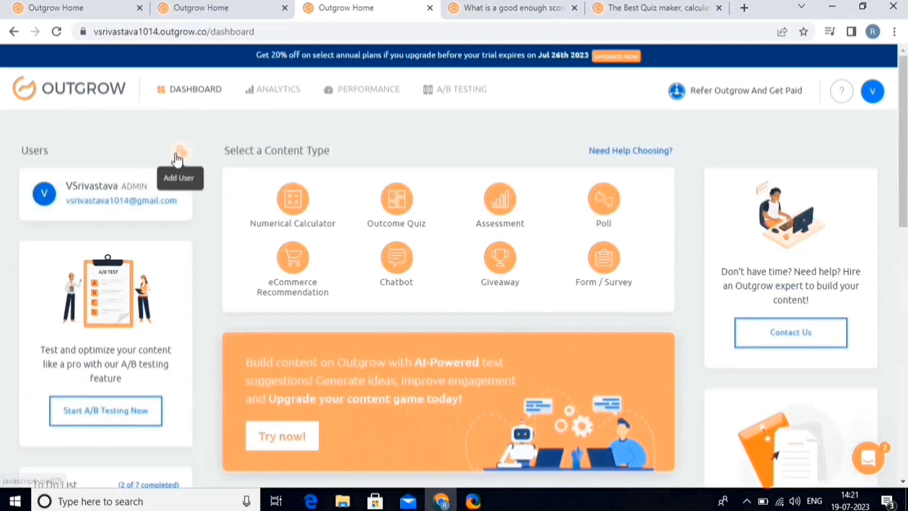
# Step: Invite a new team member with the Admin role, entering their name and e-mail address
pyautogui.click(178, 159)
pyautogui.write('JOHN')
pyautogui.click(355, 270)
pyautogui.scroll(-3, 524, 361)
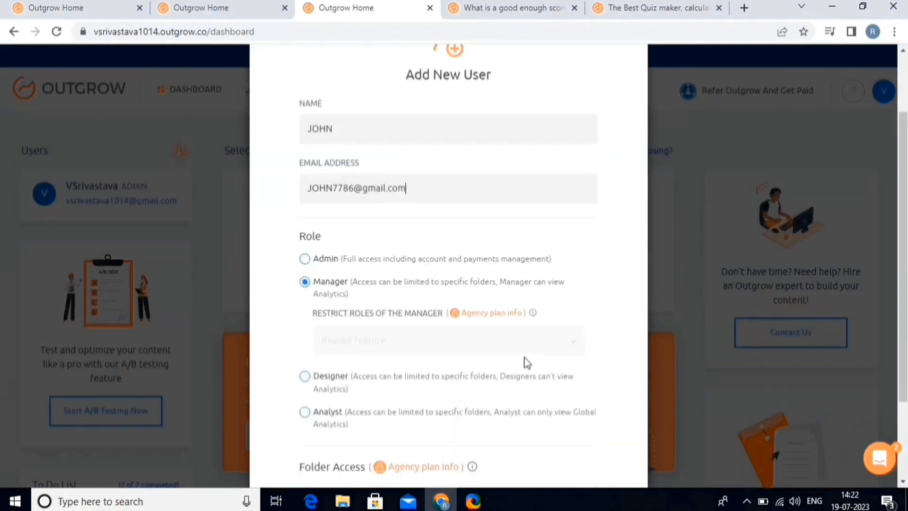
pyautogui.click(342, 221)
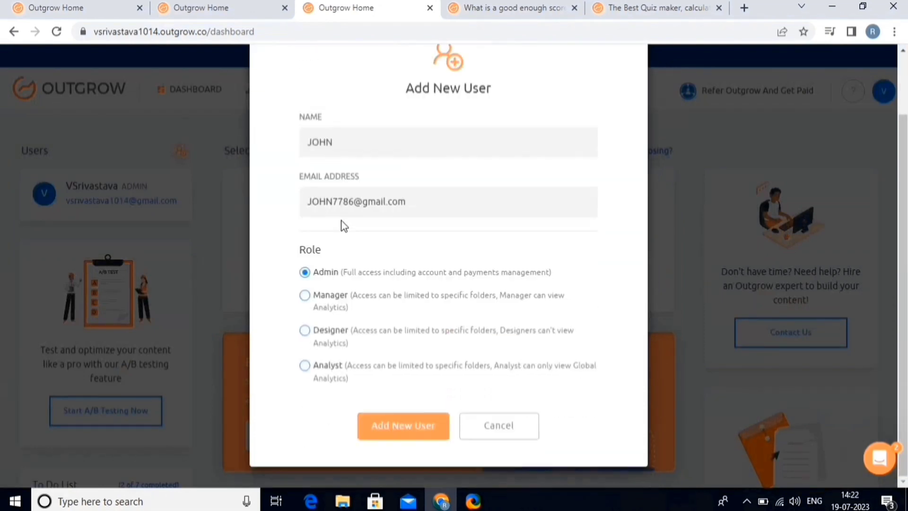
pyautogui.click(406, 433)
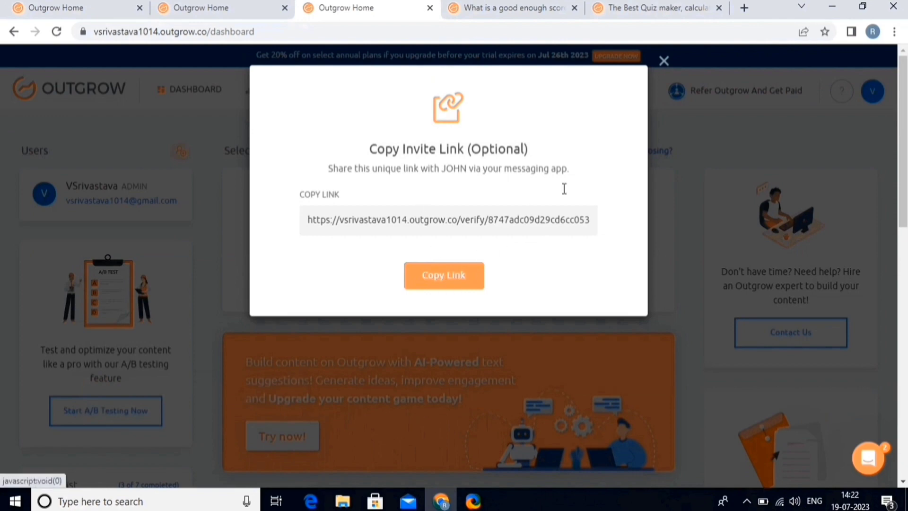
pyautogui.click(664, 61)
pyautogui.scroll(-6, 6, 311)
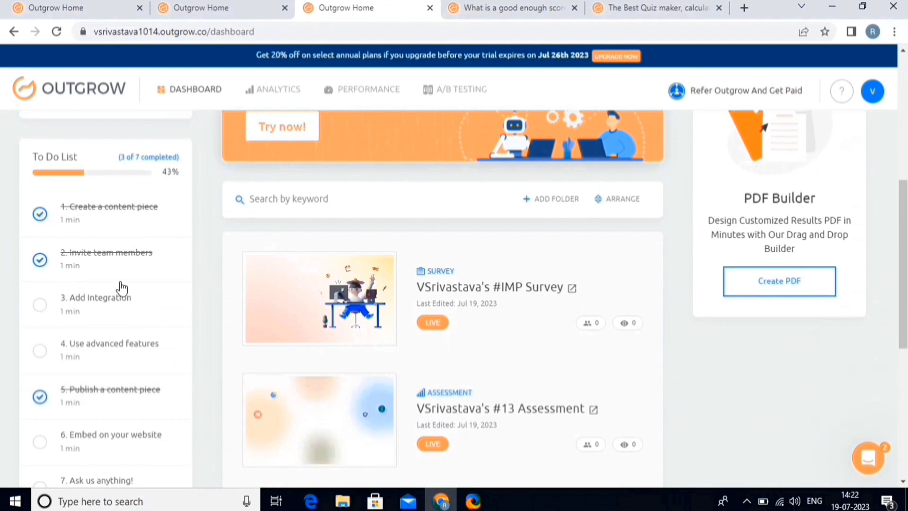
# Step: Open the #11 Outcome Quiz's Configure > Integrations settings
pyautogui.scroll(-5, 638, 278)
pyautogui.click(634, 225)
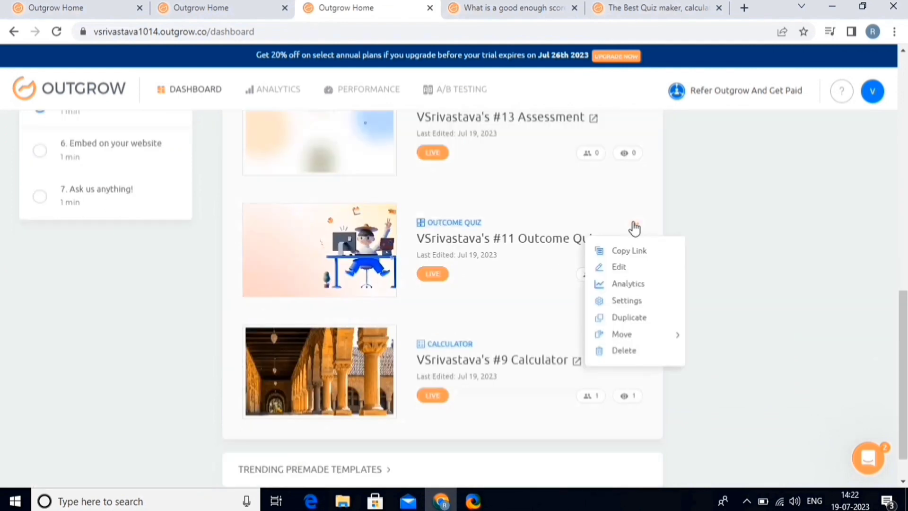
pyautogui.click(629, 267)
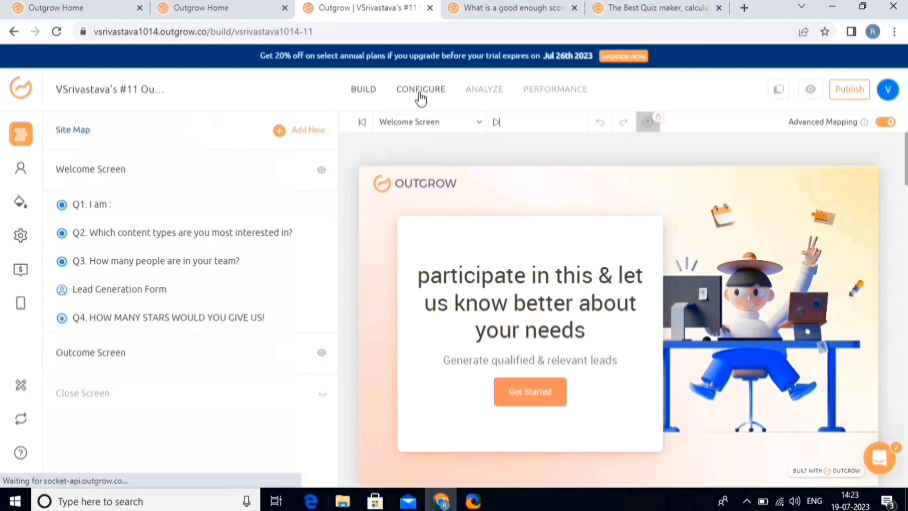
pyautogui.click(419, 94)
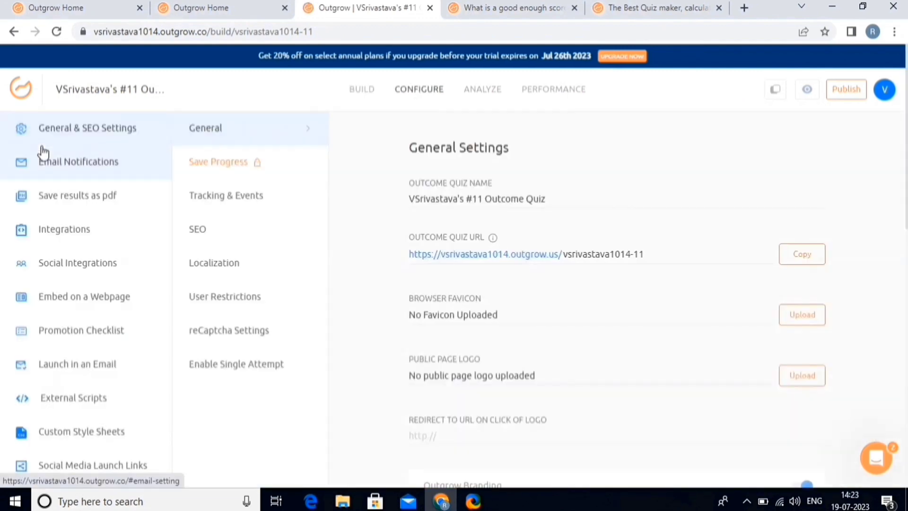
pyautogui.click(65, 232)
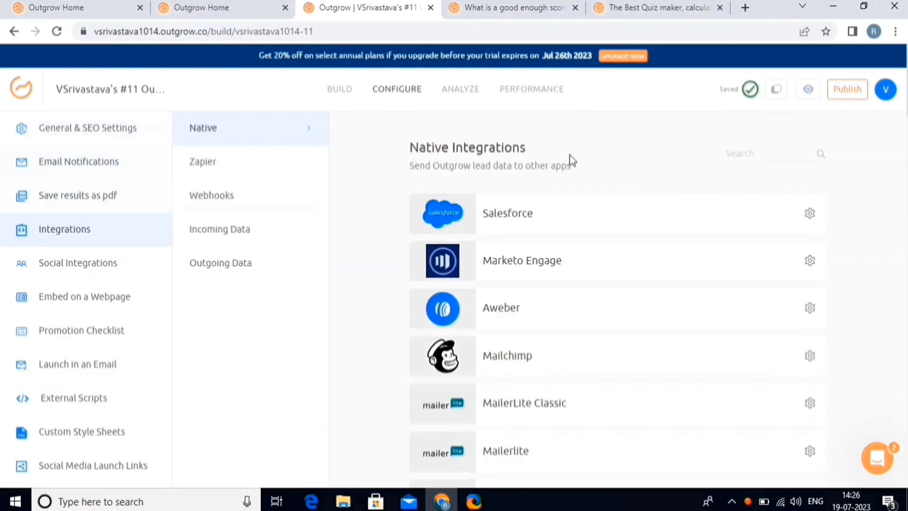
pyautogui.scroll(-20, 579, 326)
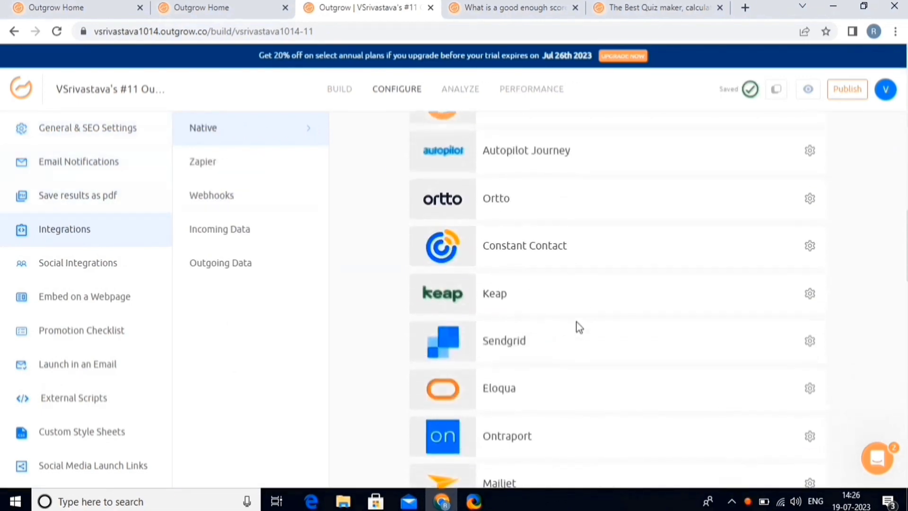
pyautogui.scroll(-15, 580, 326)
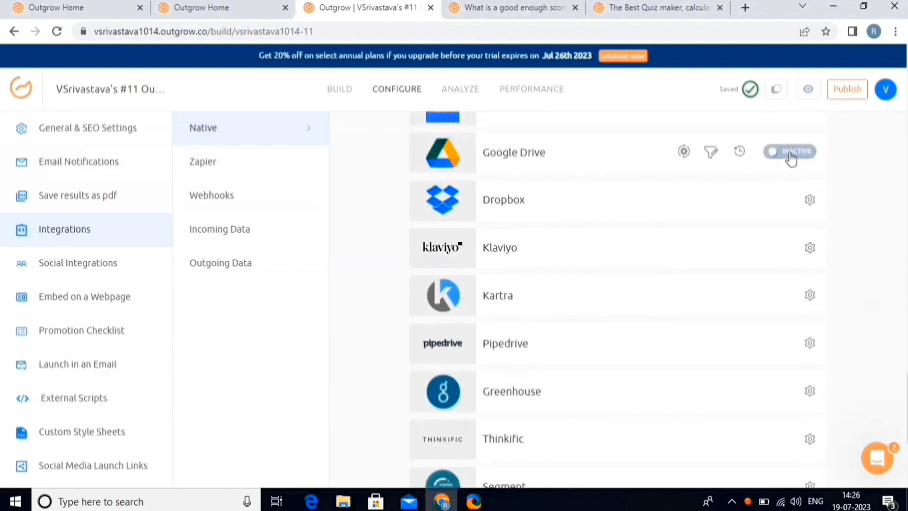
# Step: Enable Google Drive, test the link, and set Untitled as the upload folder
pyautogui.click(791, 152)
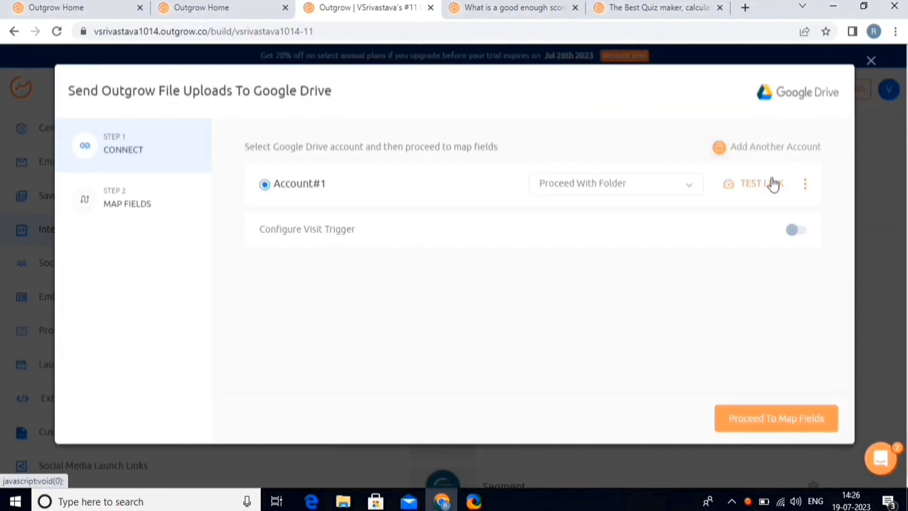
pyautogui.click(773, 184)
pyautogui.click(769, 417)
pyautogui.click(776, 191)
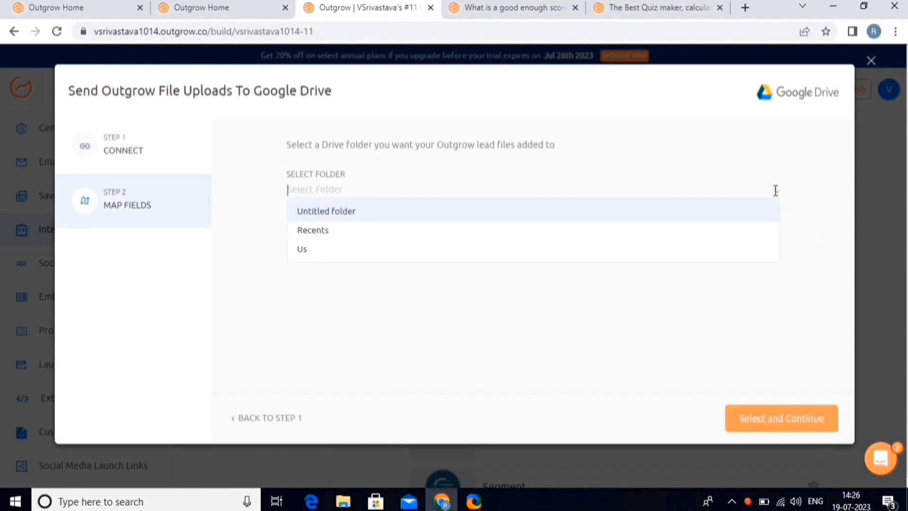
pyautogui.click(542, 216)
pyautogui.click(781, 427)
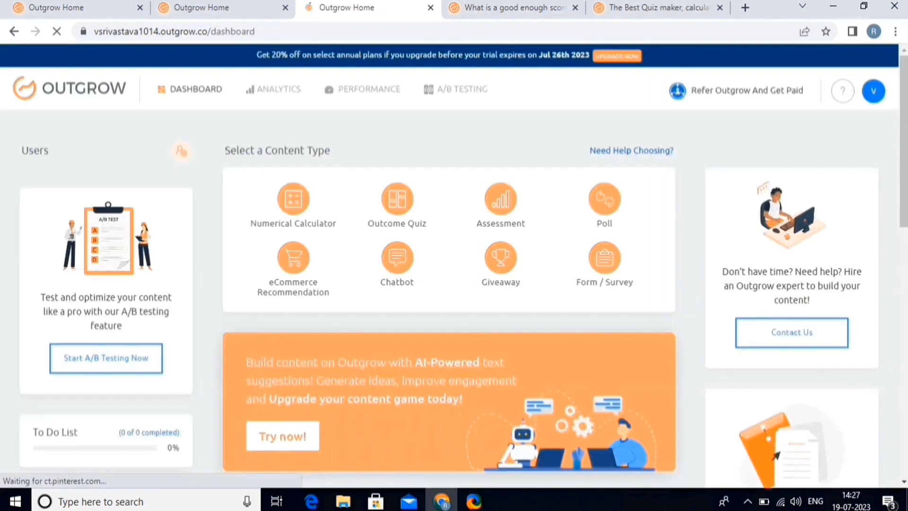
# Step: Choose Edit from the #11 Outcome Quiz card's menu on the dashboard
pyautogui.scroll(-9, 2, 263)
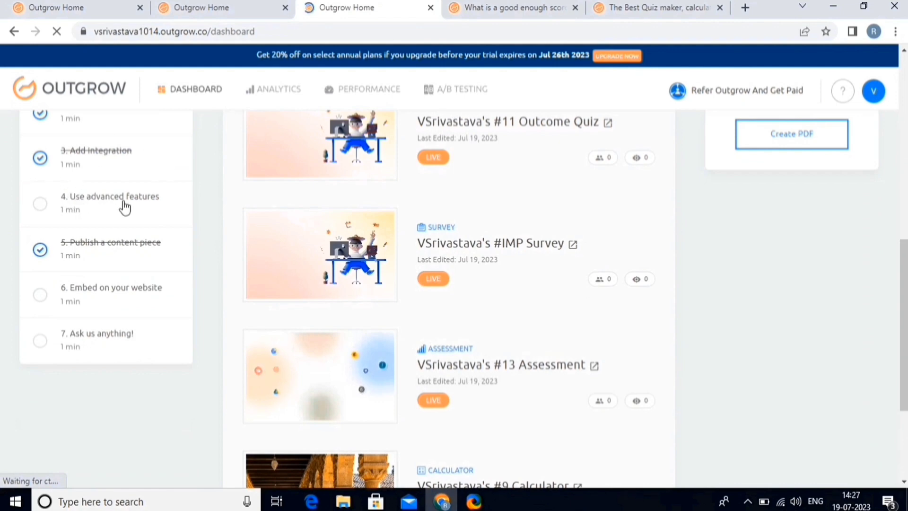
pyautogui.scroll(3, 396, 263)
pyautogui.scroll(3, 397, 263)
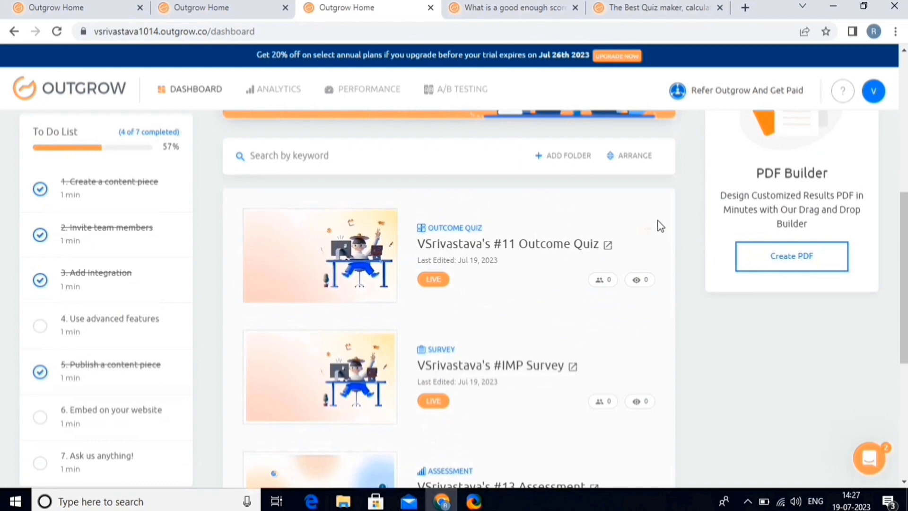
pyautogui.click(649, 230)
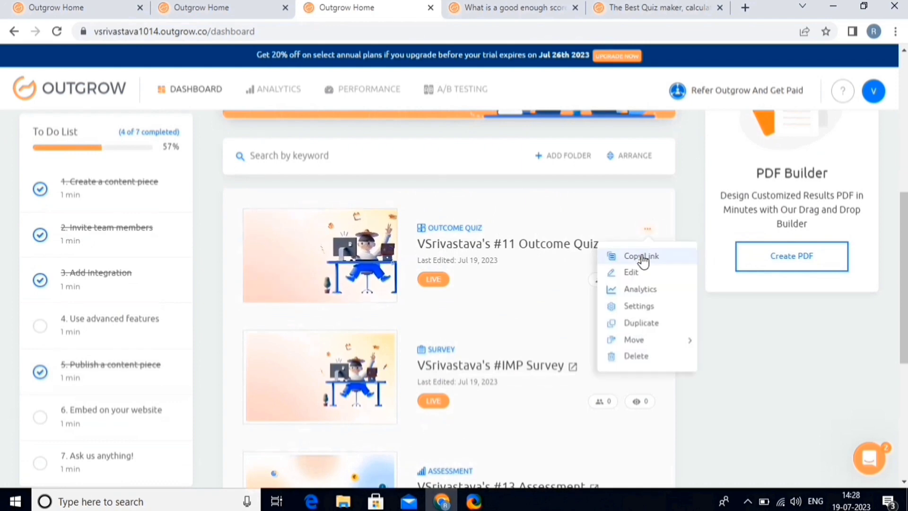
pyautogui.click(636, 272)
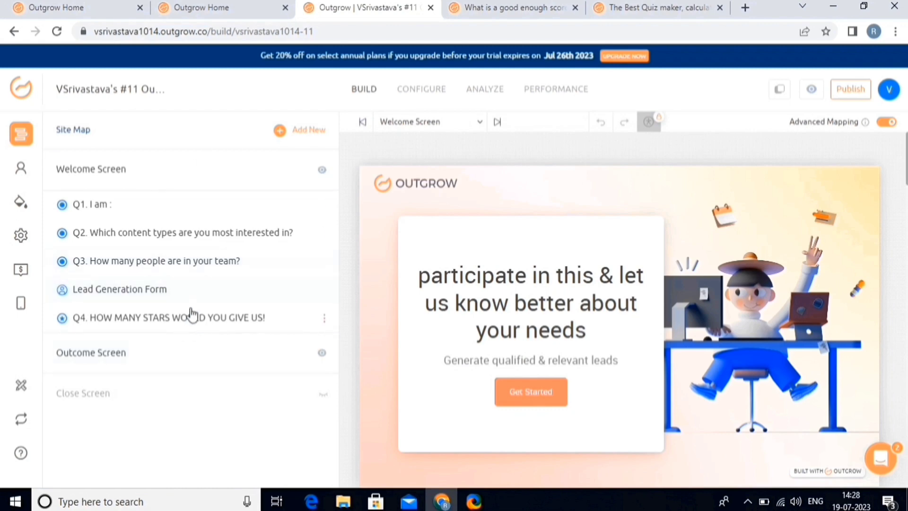
# Step: Add a Q2 logic jump rule: answer is equal to Quizzes goes to Outcome 1: Plan I
pyautogui.click(195, 232)
pyautogui.scroll(-10, 197, 232)
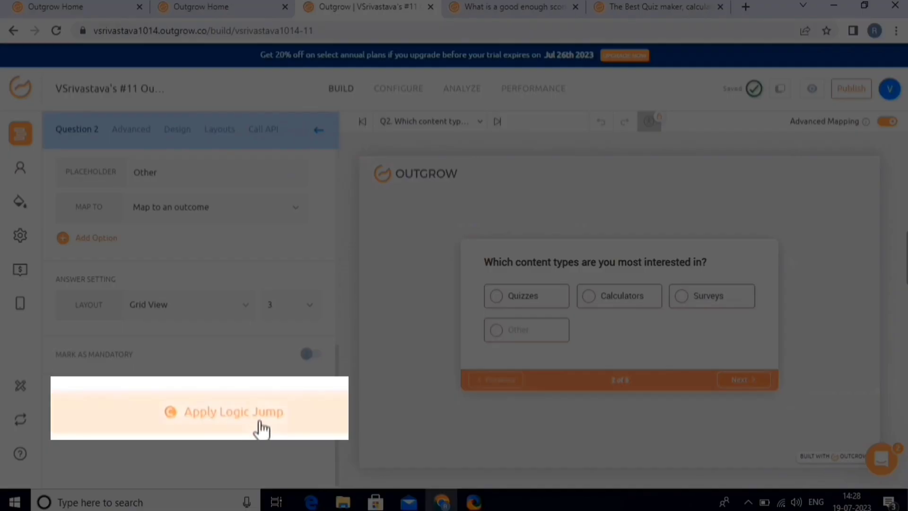
pyautogui.click(203, 405)
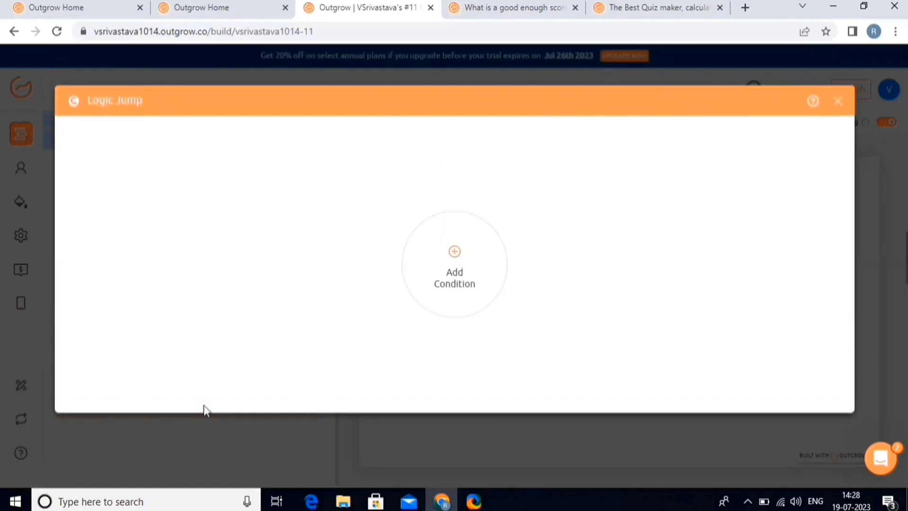
pyautogui.click(454, 251)
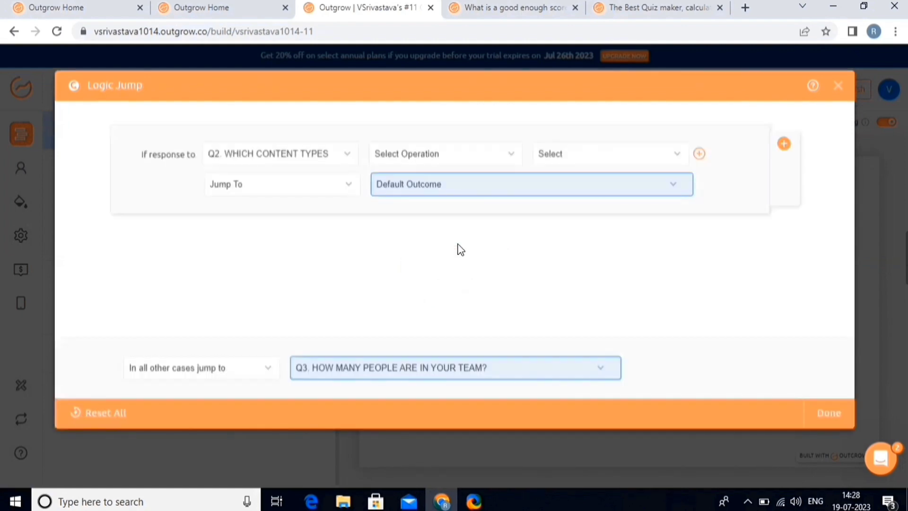
pyautogui.click(334, 150)
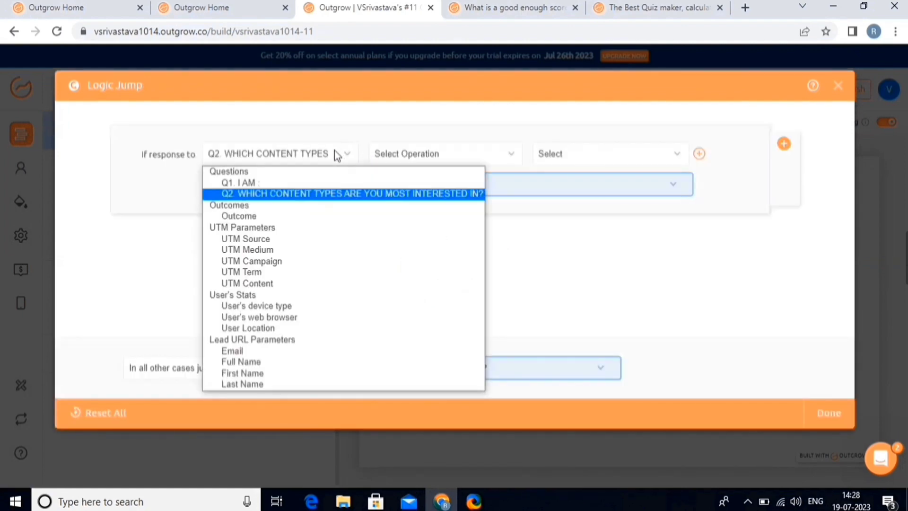
pyautogui.click(334, 150)
pyautogui.click(416, 154)
pyautogui.click(424, 181)
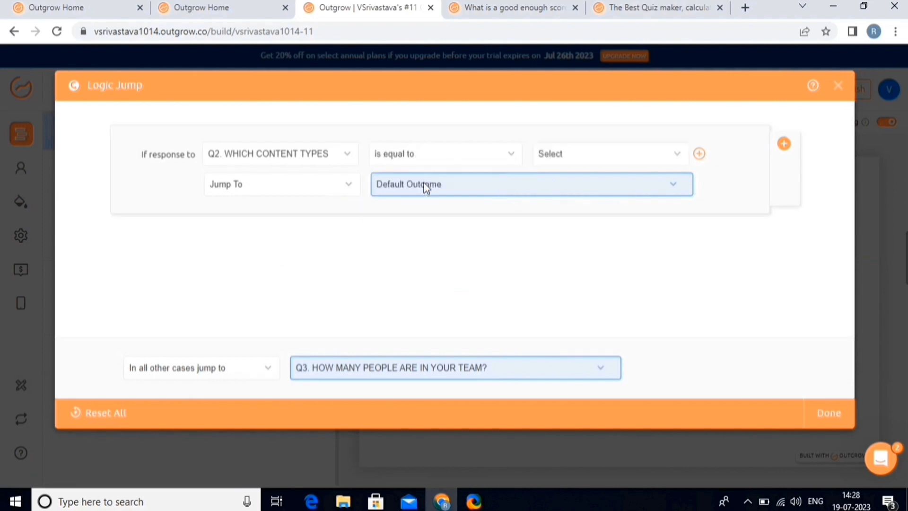
pyautogui.click(566, 159)
pyautogui.click(566, 191)
pyautogui.click(449, 183)
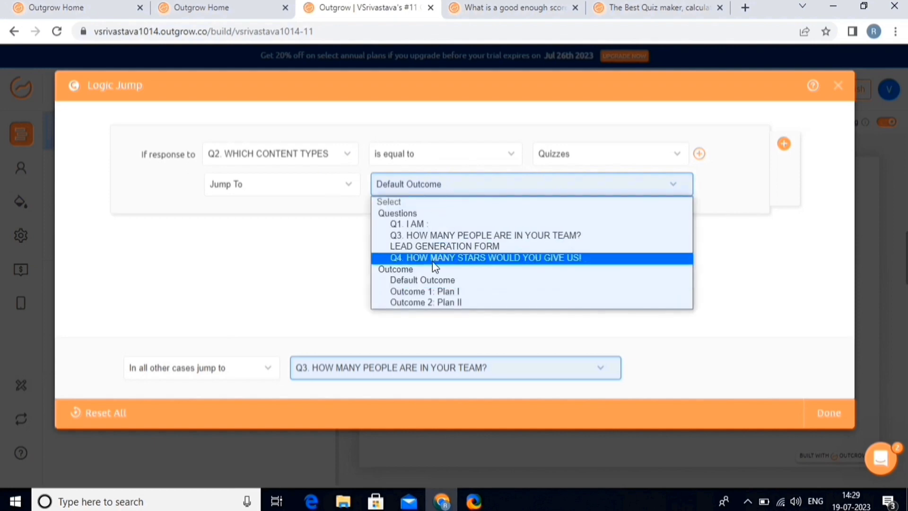
pyautogui.click(441, 293)
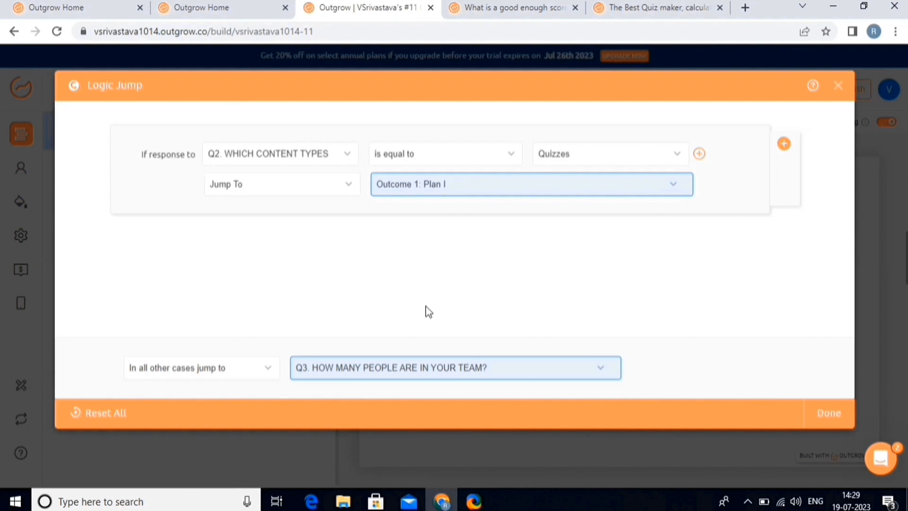
# Step: Add a second rule sending answers not equal to Quizzes to Outcome 2: Plan II, and save
pyautogui.click(784, 145)
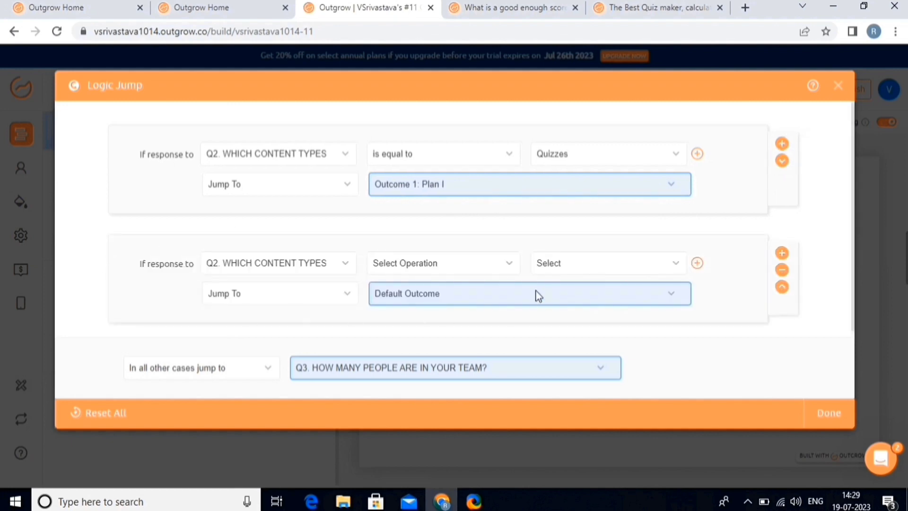
pyautogui.click(403, 293)
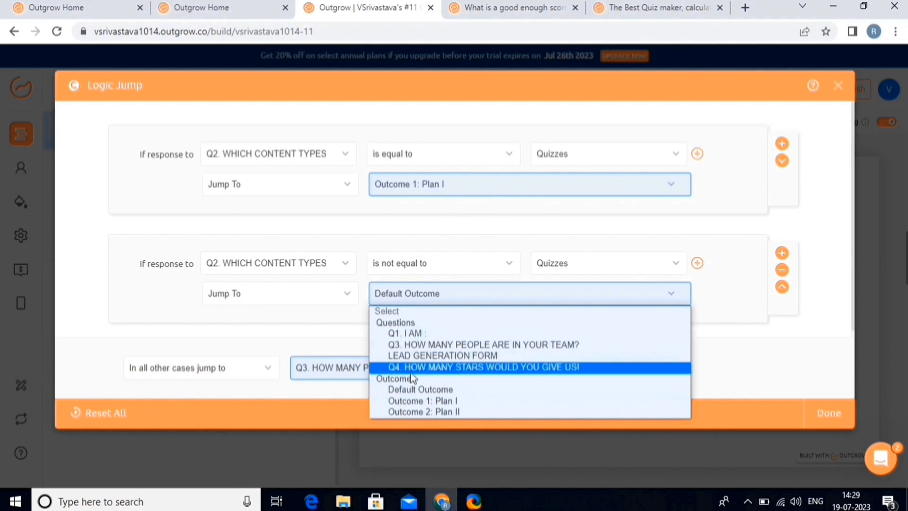
pyautogui.click(415, 413)
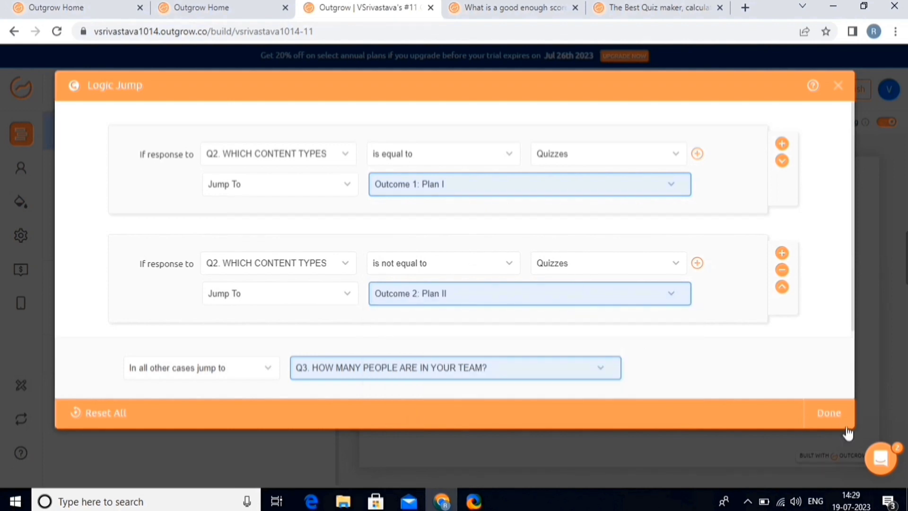
pyautogui.click(831, 412)
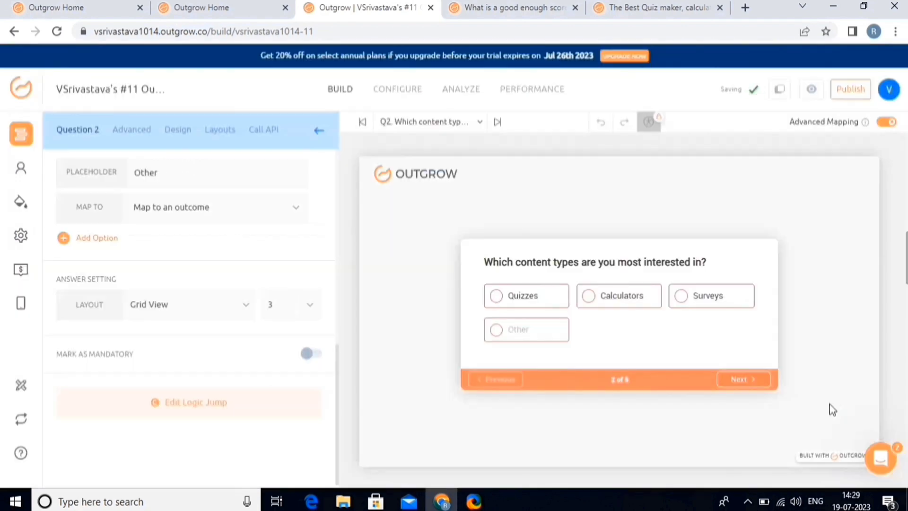
# Step: Return to the dashboard and mark checklist item '6. Embed on your website' done
pyautogui.click(18, 90)
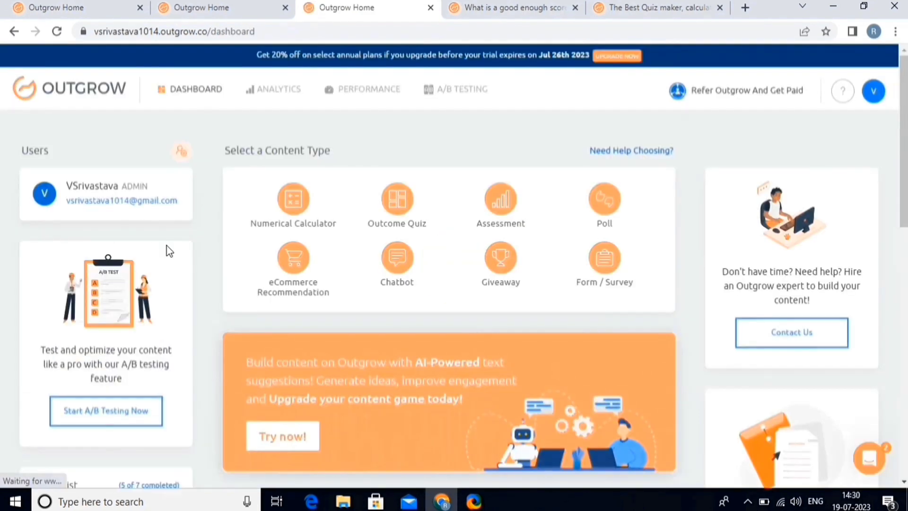
pyautogui.scroll(-4, 169, 251)
pyautogui.scroll(-5, 169, 251)
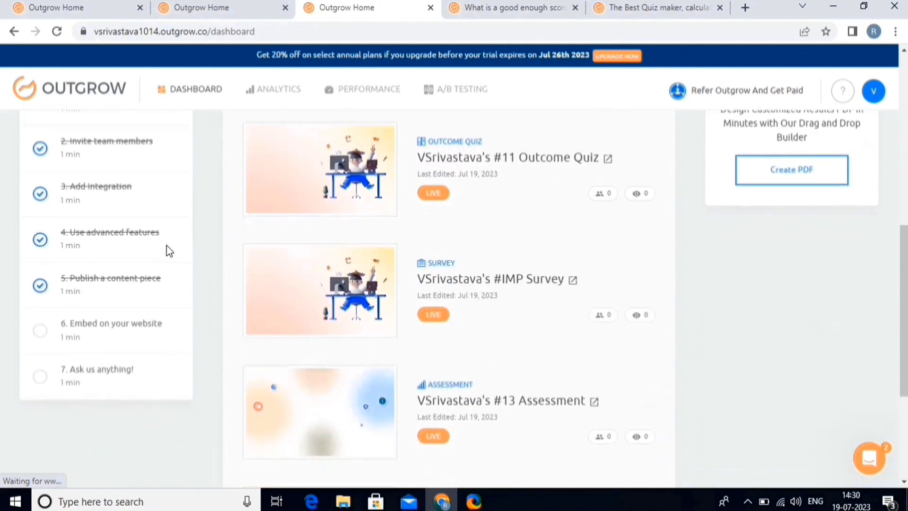
pyautogui.click(120, 326)
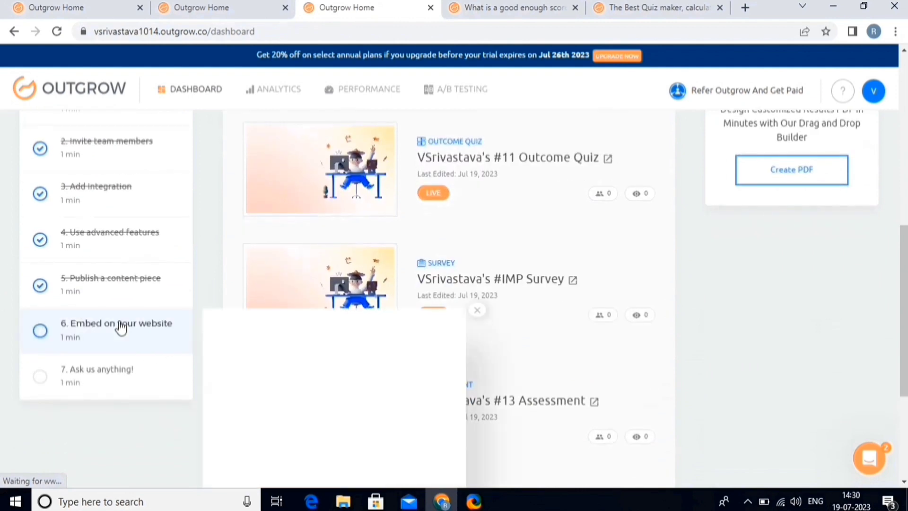
pyautogui.scroll(-2, 424, 462)
pyautogui.click(423, 462)
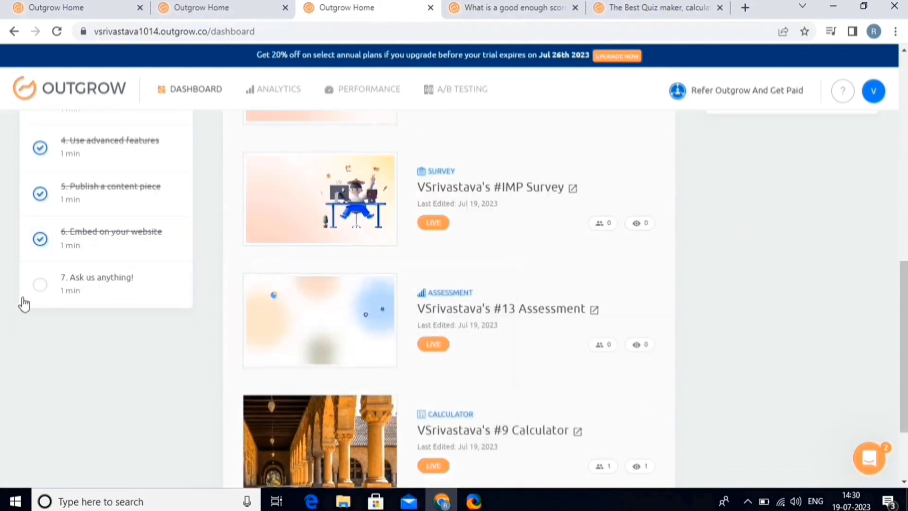
# Step: Open and close the '7. Ask us anything!' support chat to finish the checklist
pyautogui.click(107, 282)
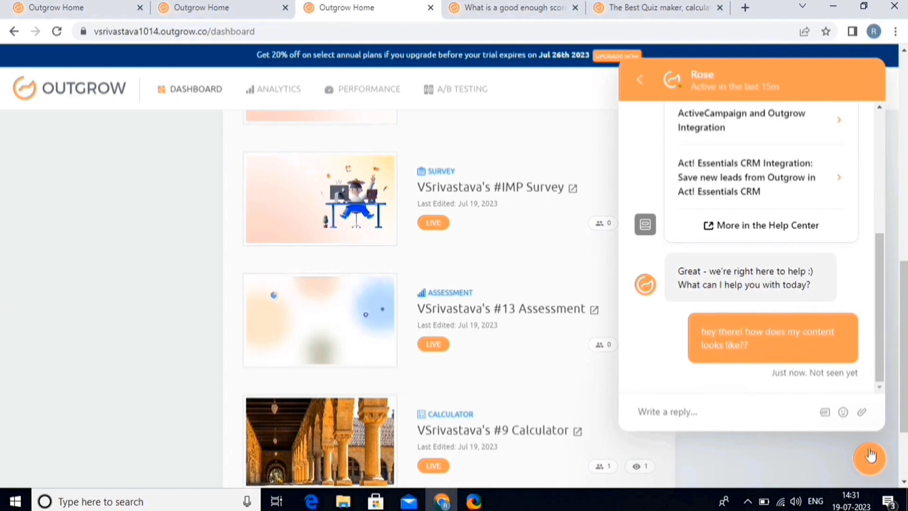
pyautogui.click(869, 458)
pyautogui.scroll(10, 746, 310)
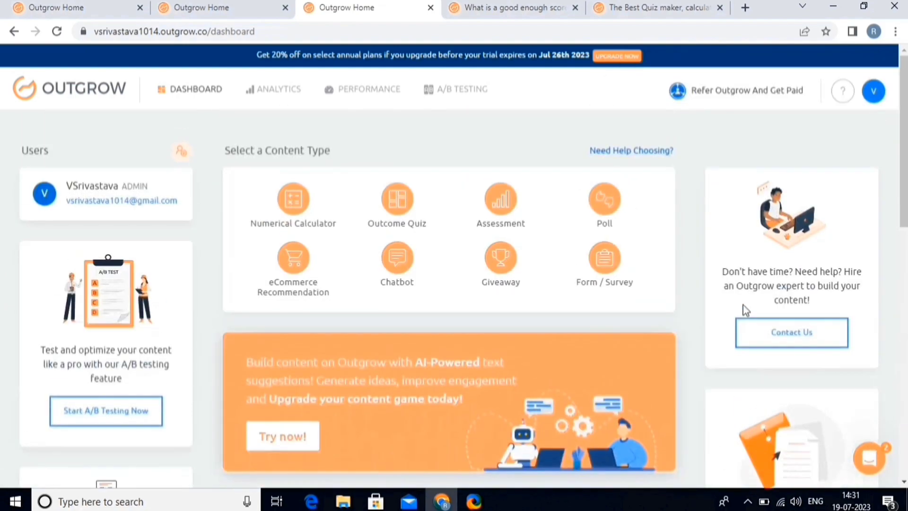
pyautogui.scroll(-5, 742, 305)
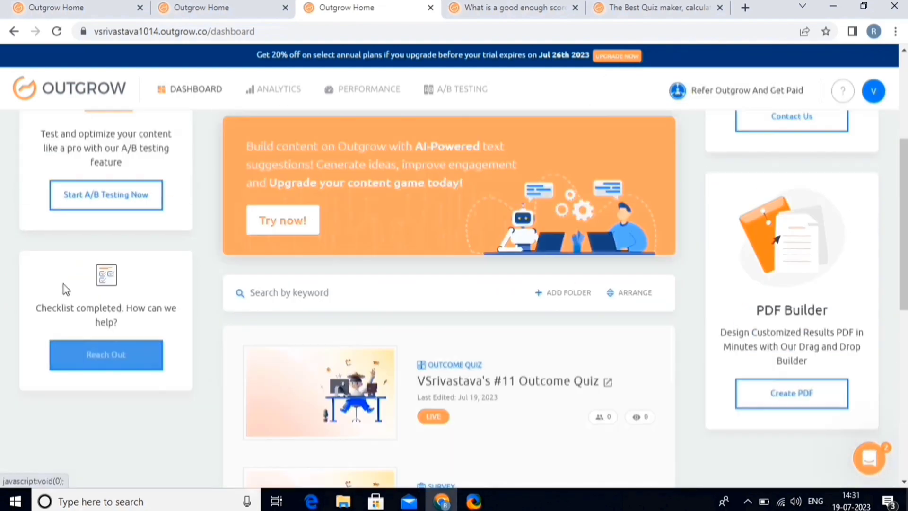
pyautogui.scroll(2, 62, 284)
pyautogui.scroll(-3, 63, 284)
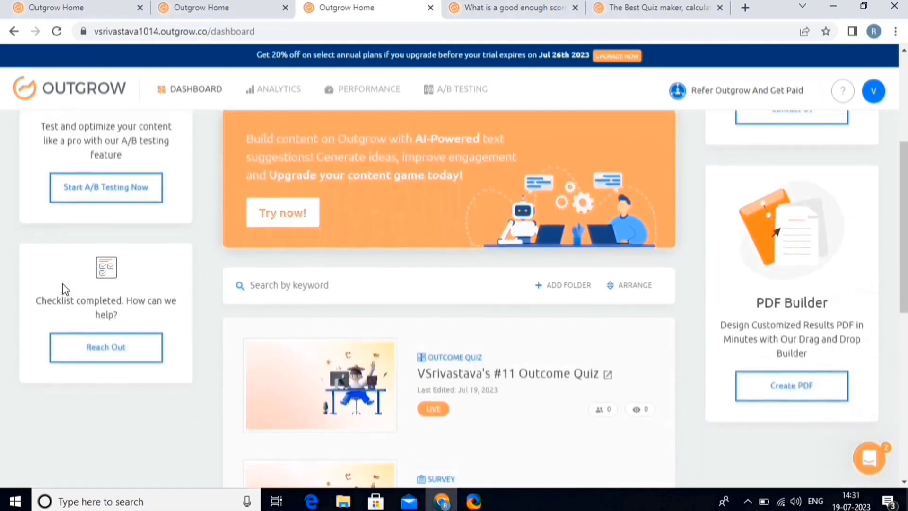
pyautogui.scroll(3, 63, 284)
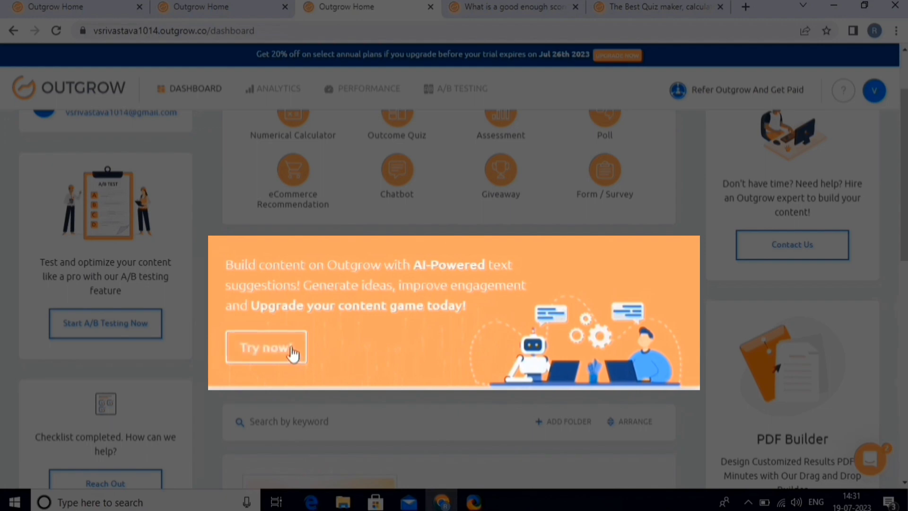
# Step: Answer the AI questionnaire: Ecommerce industry, Students audience, keywords, Conversational tone, no specific idea
pyautogui.click(306, 351)
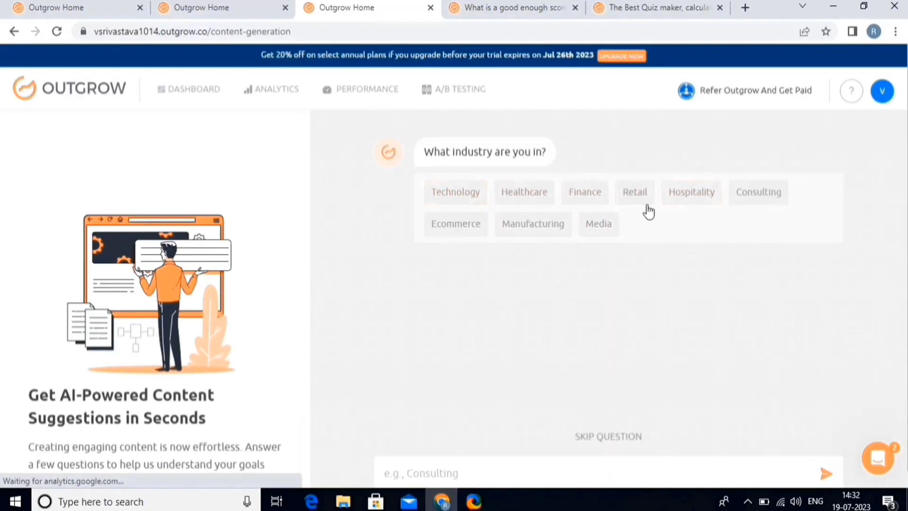
pyautogui.click(462, 223)
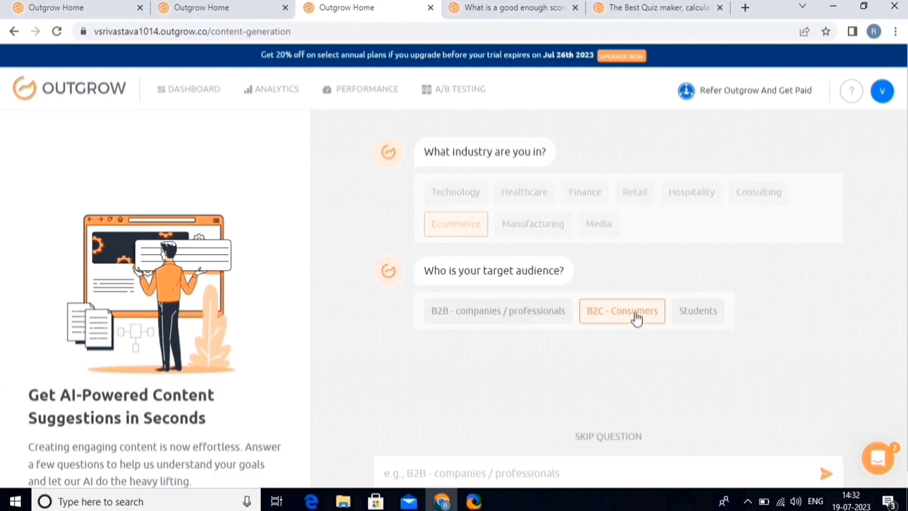
pyautogui.click(707, 320)
pyautogui.click(825, 473)
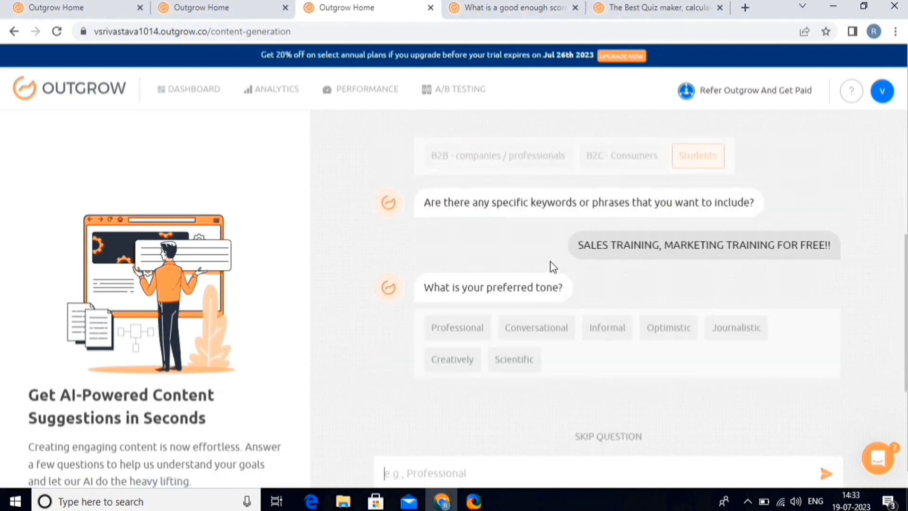
pyautogui.click(549, 326)
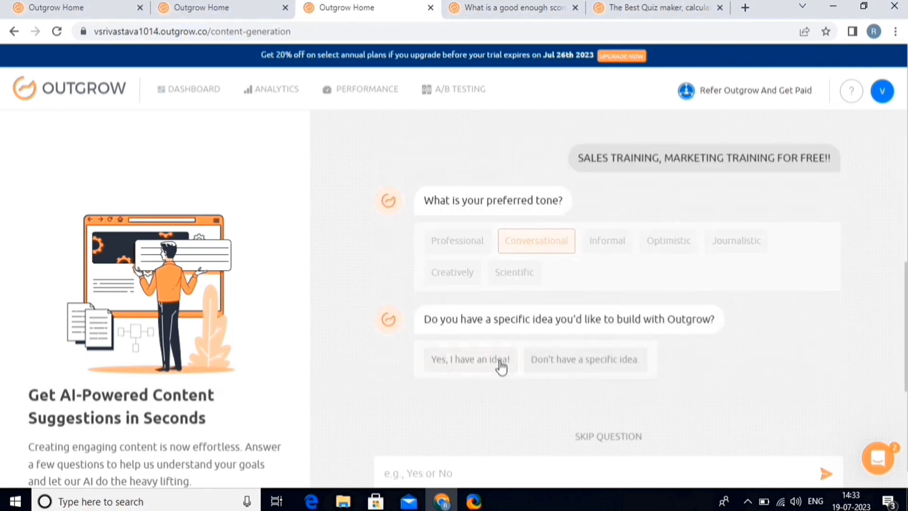
pyautogui.click(578, 368)
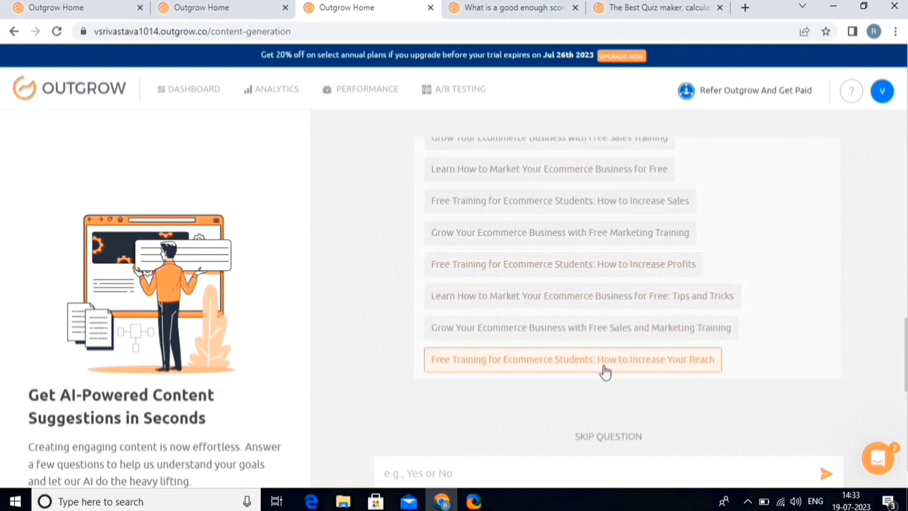
# Step: Pick the 'How to Increase Your Reach' title, Customer Engagement, message '7-DAYS FREE SALES & MARKETING TRAINING', eCommerce Recommendation
pyautogui.click(507, 236)
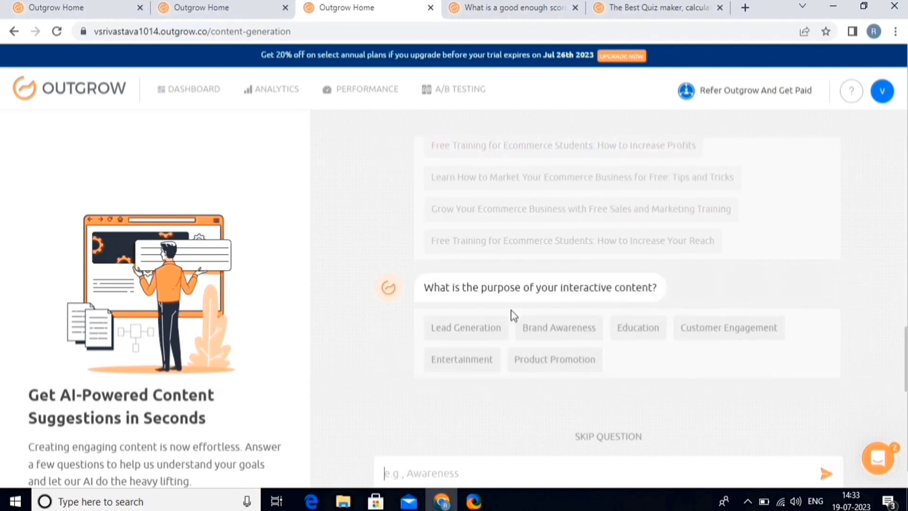
pyautogui.click(727, 328)
pyautogui.click(519, 474)
pyautogui.write('7-DAYS FREE SALES & MARKETING TRAINING')
pyautogui.press('Return')
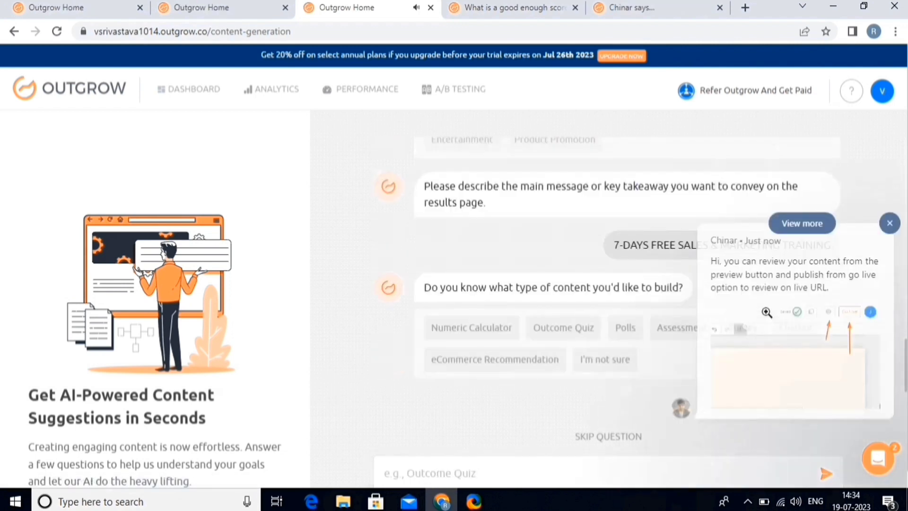
pyautogui.moveTo(801, 318)
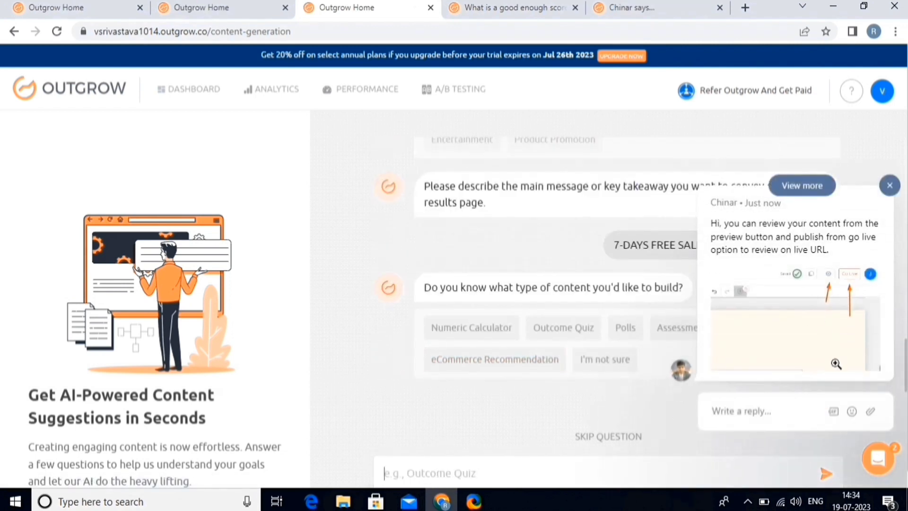
pyautogui.click(891, 185)
pyautogui.click(523, 365)
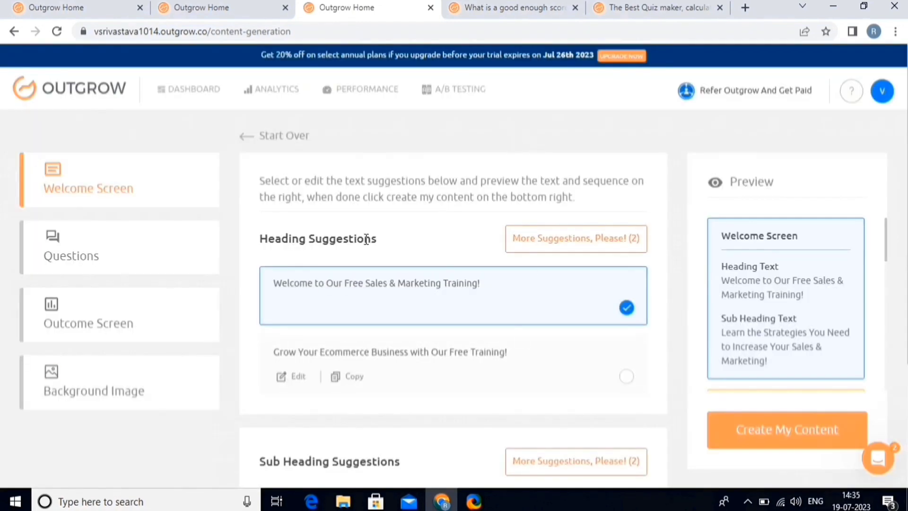
# Step: Edit the first heading suggestion to end with 'for 7-Days' and use it for the welcome screen
pyautogui.moveTo(273, 352); pyautogui.dragTo(426, 348)
pyautogui.click(290, 307)
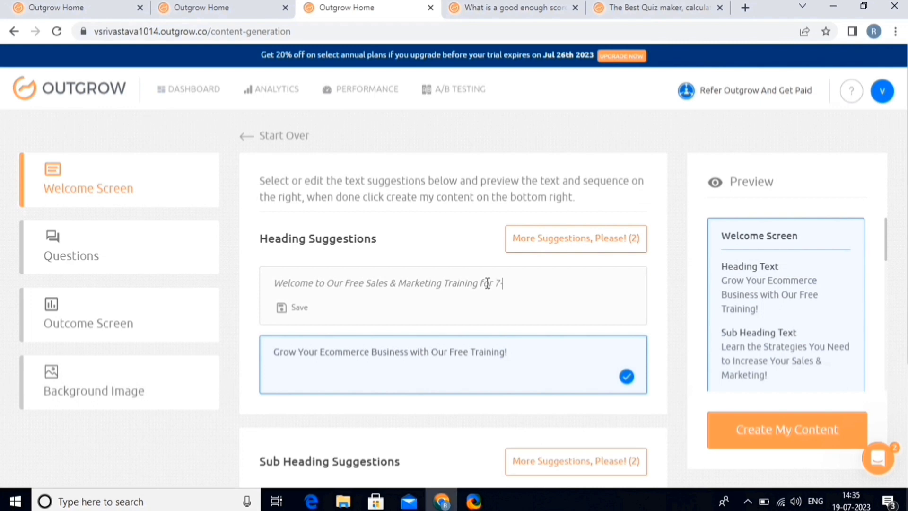
pyautogui.click(287, 308)
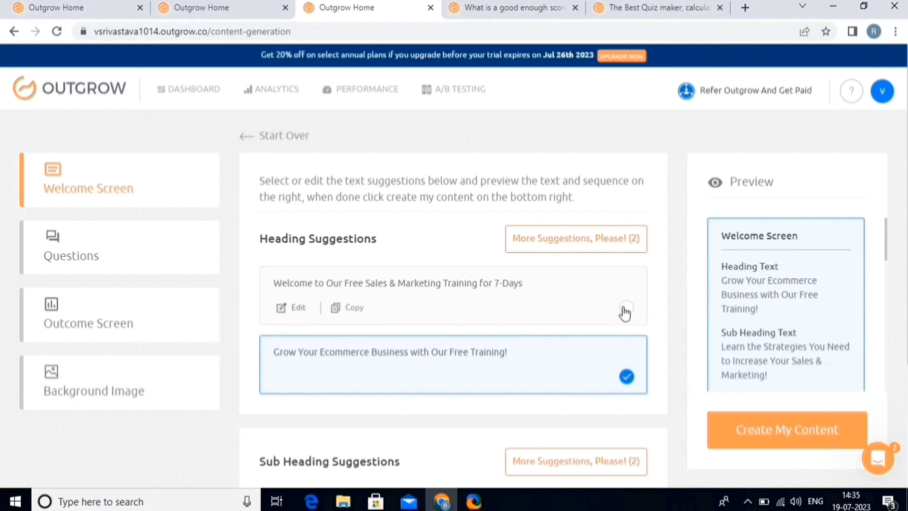
pyautogui.click(617, 309)
# Step: Choose the SEO letters background image and generate the content
pyautogui.click(121, 390)
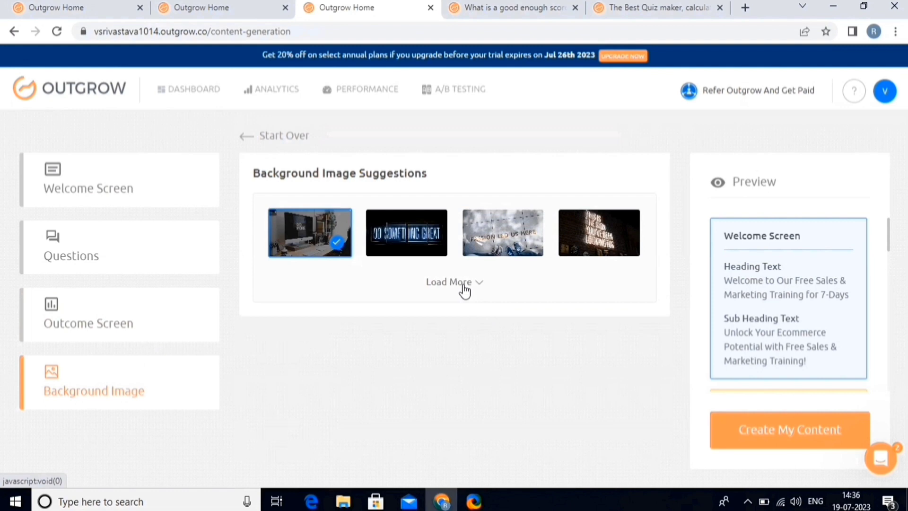
pyautogui.click(466, 290)
pyautogui.click(603, 352)
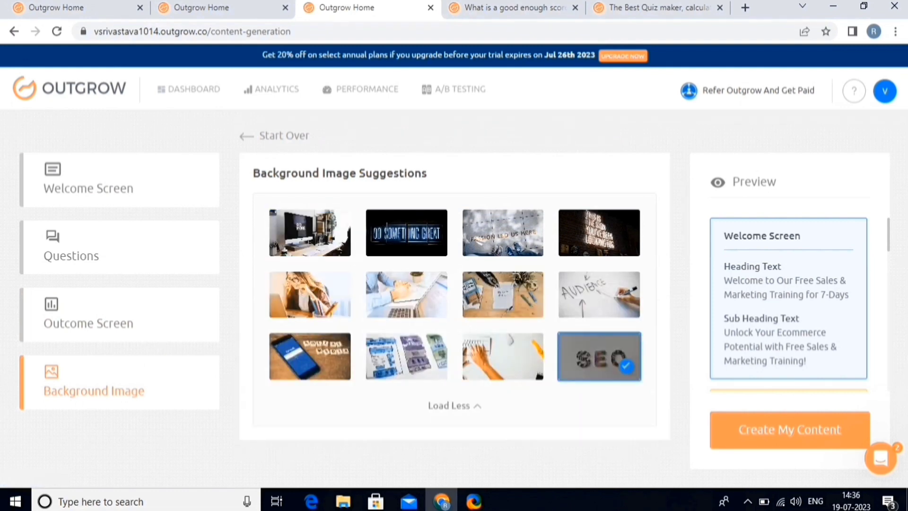
pyautogui.scroll(-2, 805, 325)
pyautogui.click(793, 433)
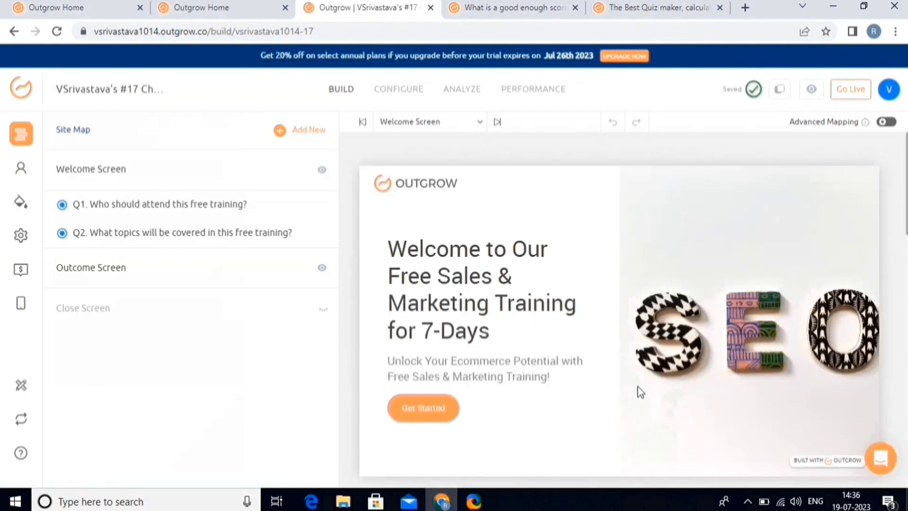
pyautogui.scroll(-5, 640, 394)
pyautogui.scroll(-10, 600, 401)
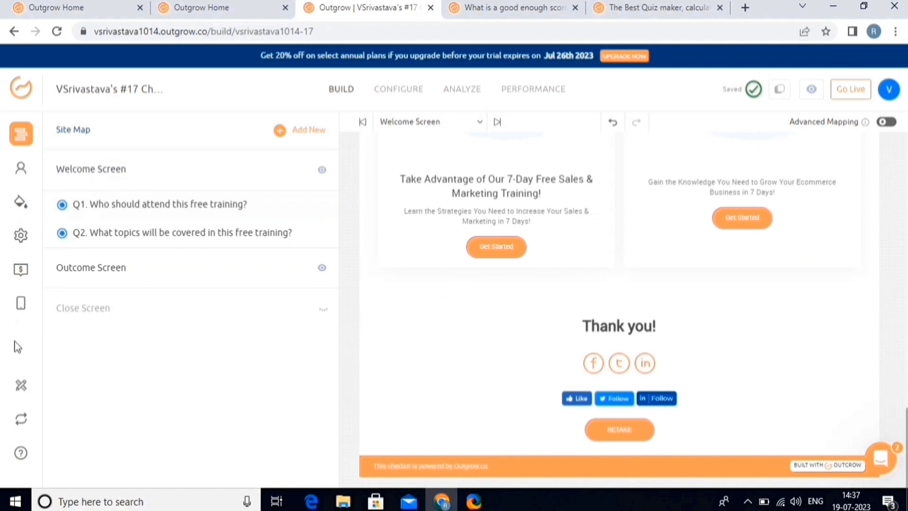
# Step: Add a new Ranking Grid question to the chatbot
pyautogui.click(308, 126)
pyautogui.scroll(-4, 404, 325)
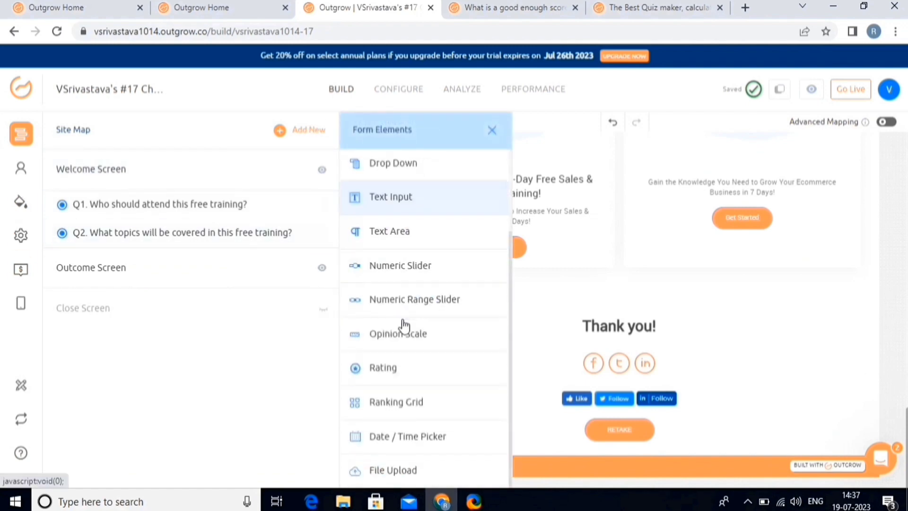
pyautogui.click(390, 403)
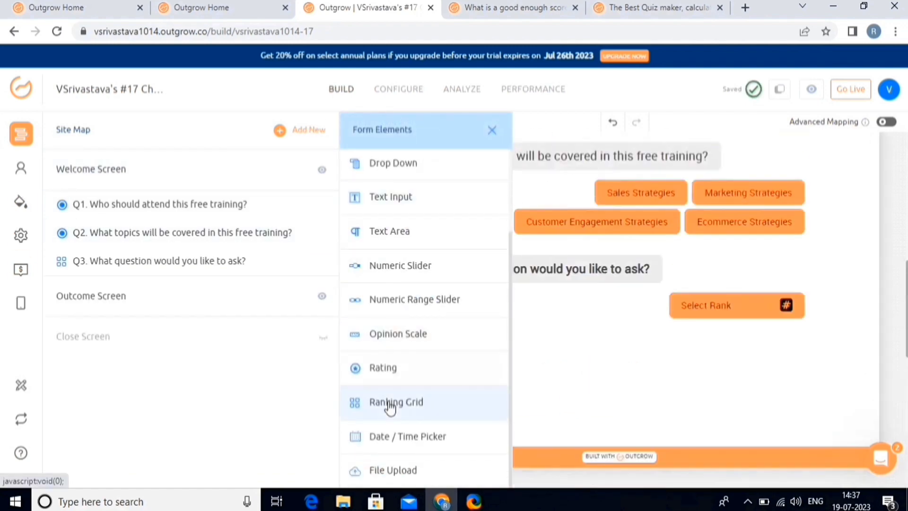
pyautogui.scroll(-5, 666, 375)
pyautogui.scroll(10, 665, 371)
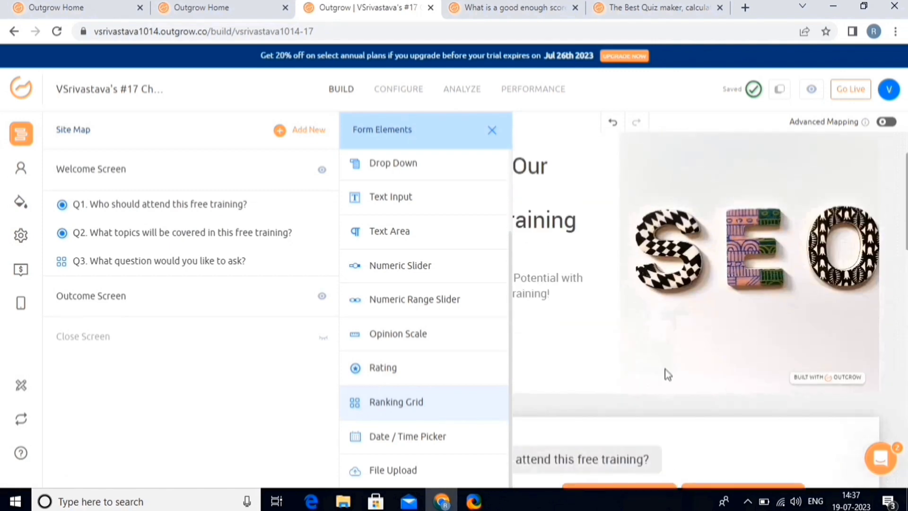
pyautogui.click(195, 270)
# Step: Fill Question 3's options with types of courses, study material and more insights
pyautogui.click(195, 272)
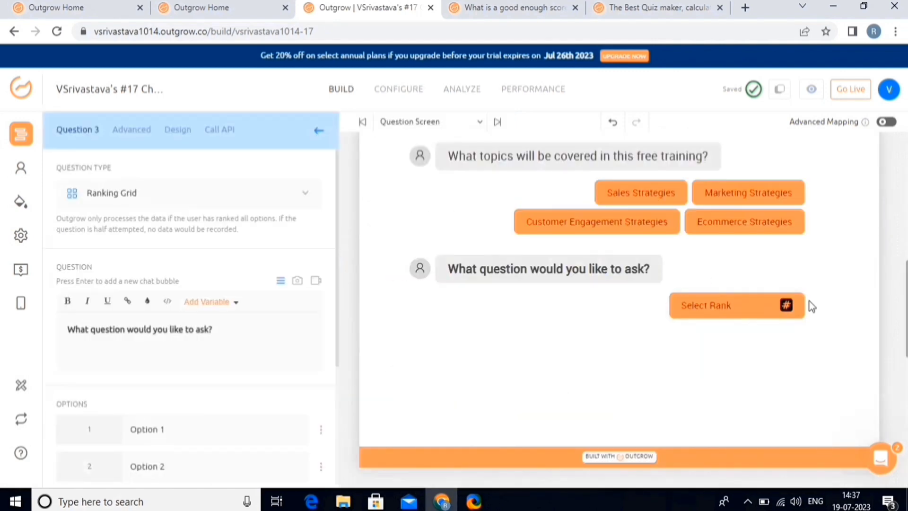
pyautogui.click(786, 305)
pyautogui.scroll(-4, 189, 284)
pyautogui.click(189, 244)
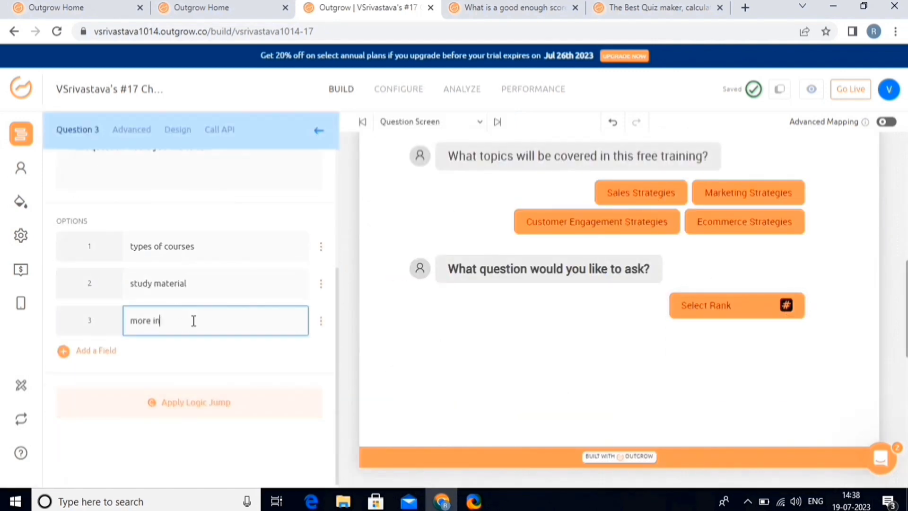
pyautogui.write('sights')
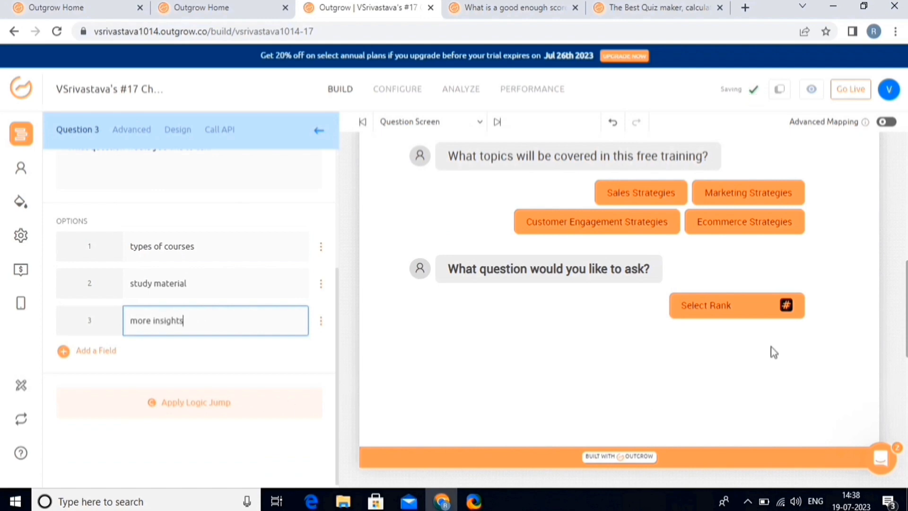
pyautogui.click(787, 305)
pyautogui.scroll(-5, 515, 377)
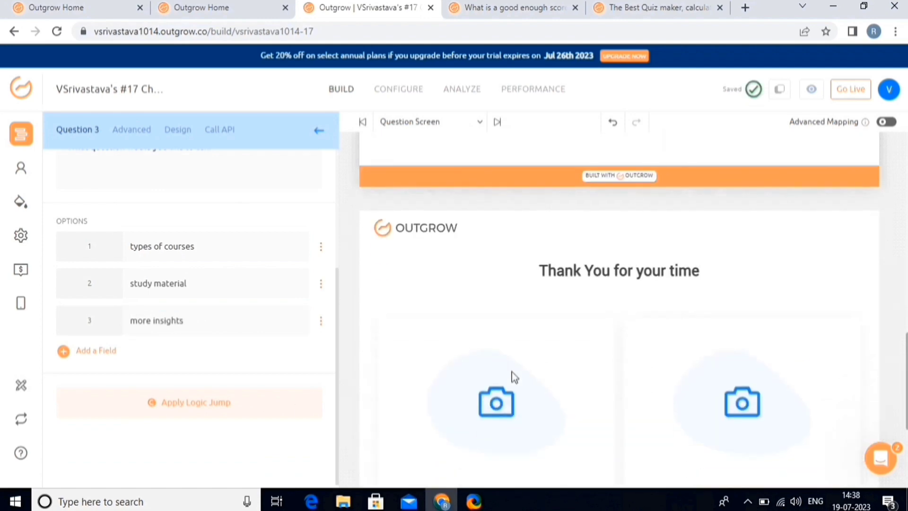
pyautogui.scroll(-5, 515, 377)
# Step: Make the chatbot live and dismiss the confirmation
pyautogui.click(844, 93)
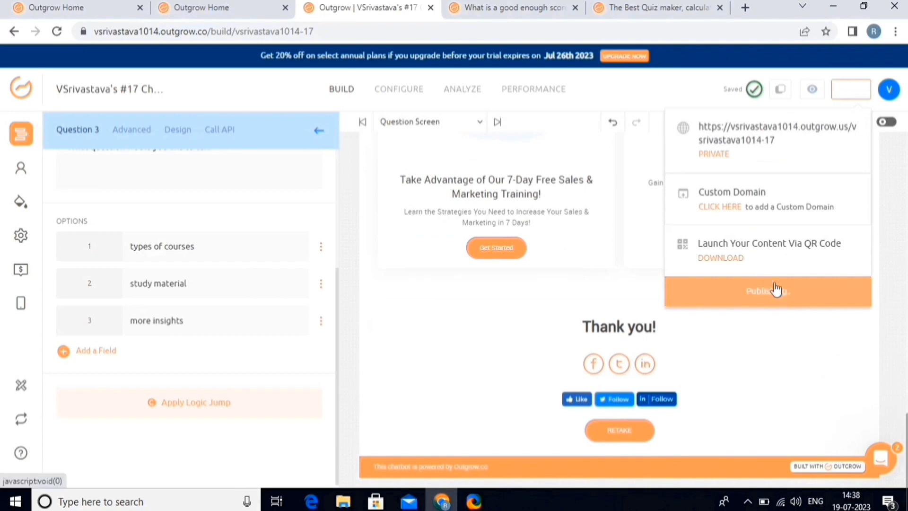
pyautogui.click(775, 290)
pyautogui.click(638, 124)
# Step: Download the launch QR code as qrCode.png, view it, and return to the dashboard
pyautogui.click(850, 89)
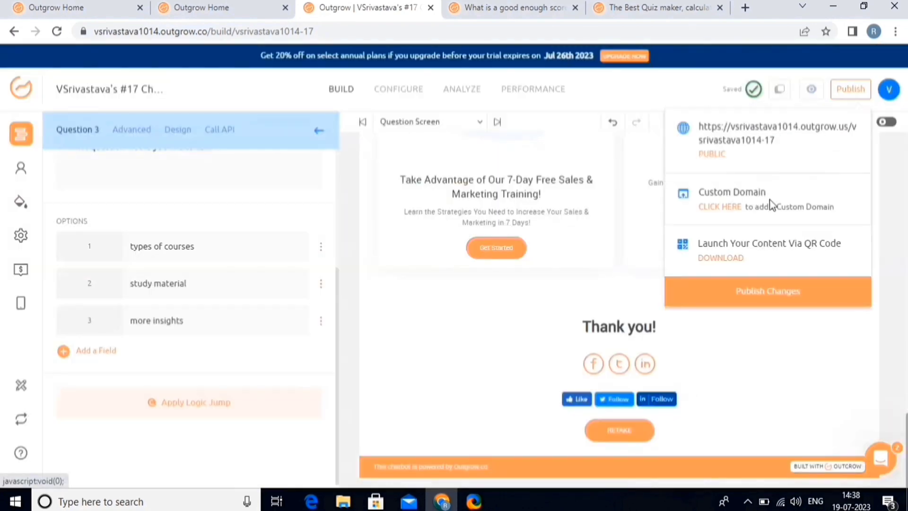
pyautogui.click(718, 259)
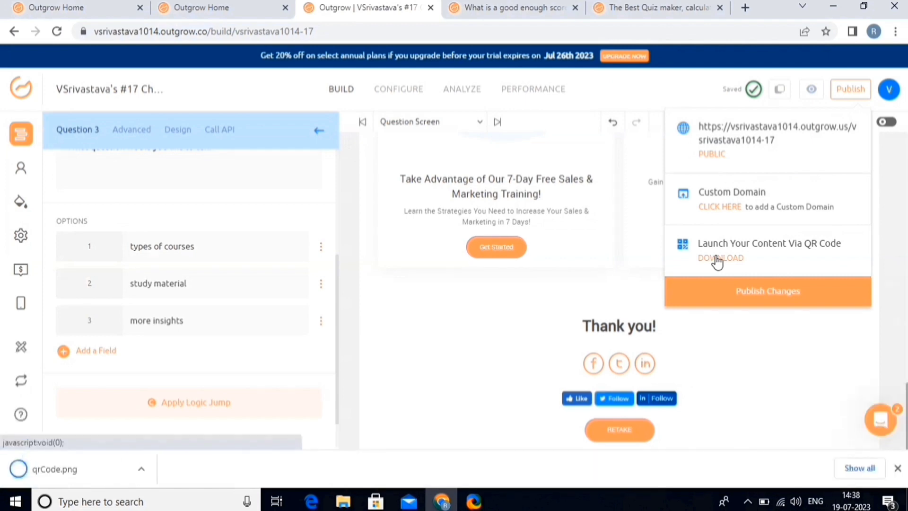
pyautogui.click(121, 471)
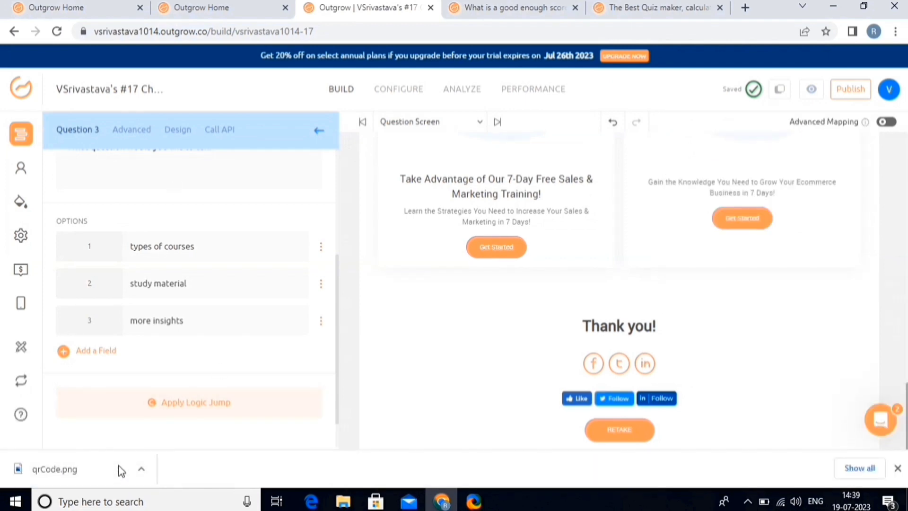
pyautogui.click(493, 454)
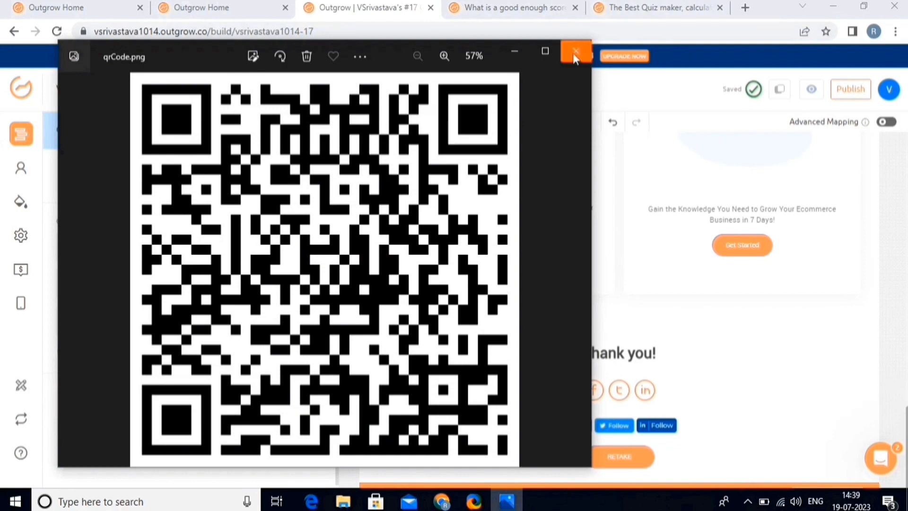
pyautogui.click(575, 50)
pyautogui.scroll(15, 629, 183)
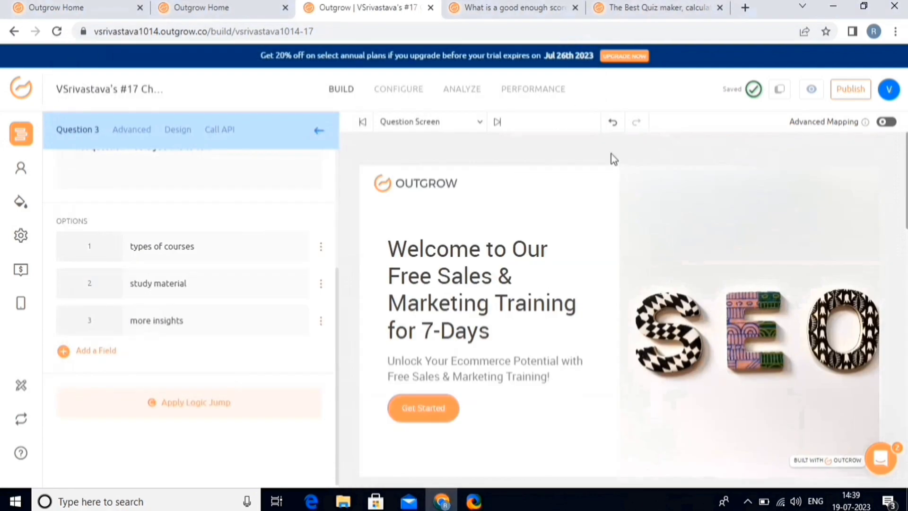
pyautogui.click(23, 90)
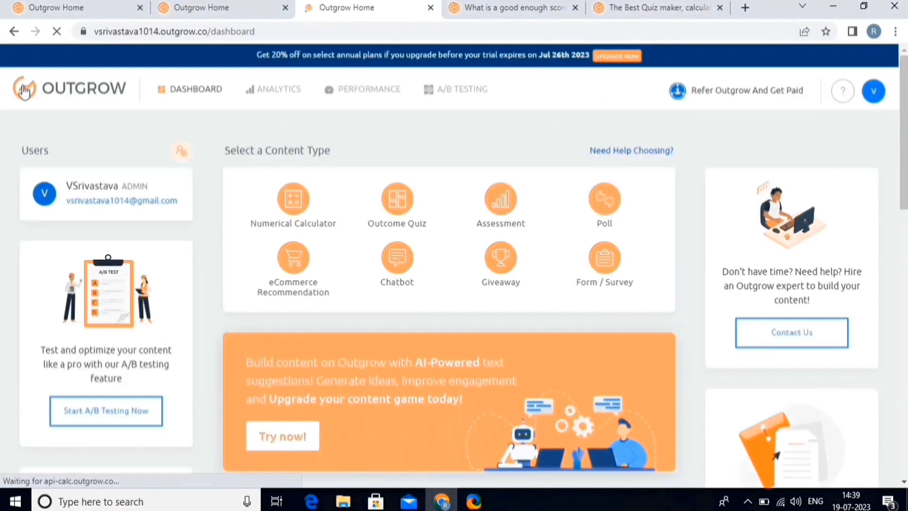
# Step: Build a Result PDF for the #9 Calculator using the Employee Statistics template
pyautogui.scroll(-10, 2, 229)
pyautogui.scroll(10, 385, 198)
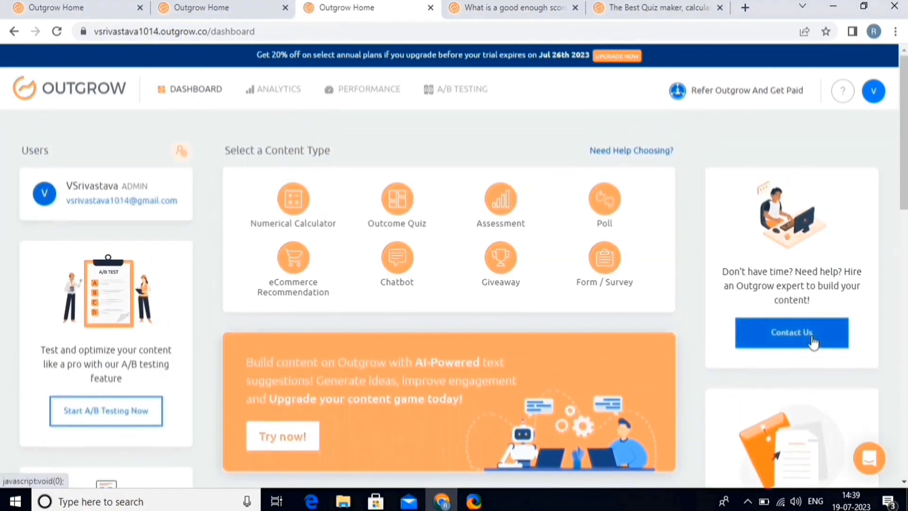
pyautogui.scroll(-5, 799, 373)
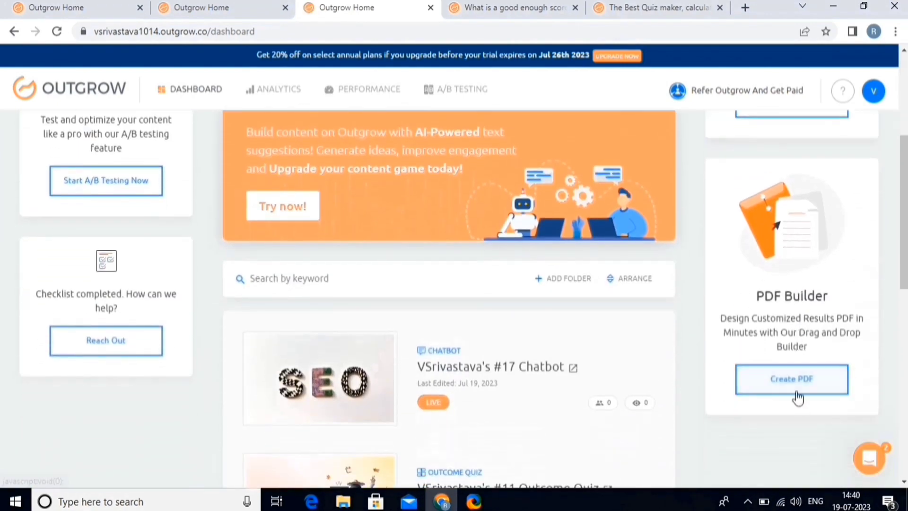
pyautogui.click(792, 380)
pyautogui.click(490, 379)
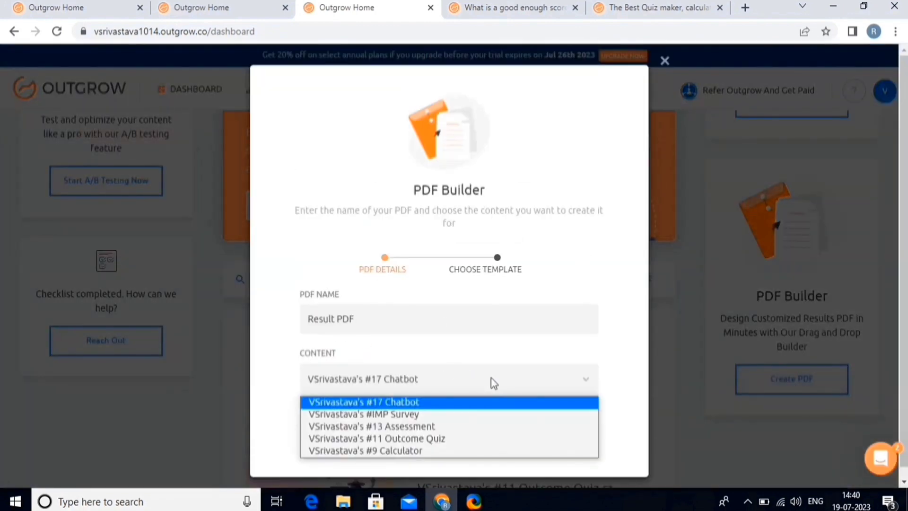
pyautogui.click(408, 450)
pyautogui.click(447, 440)
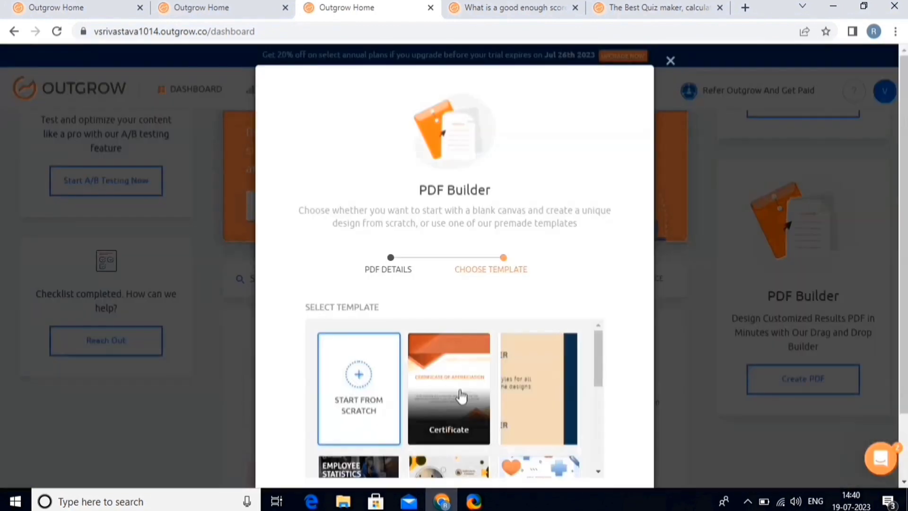
pyautogui.scroll(-5, 456, 401)
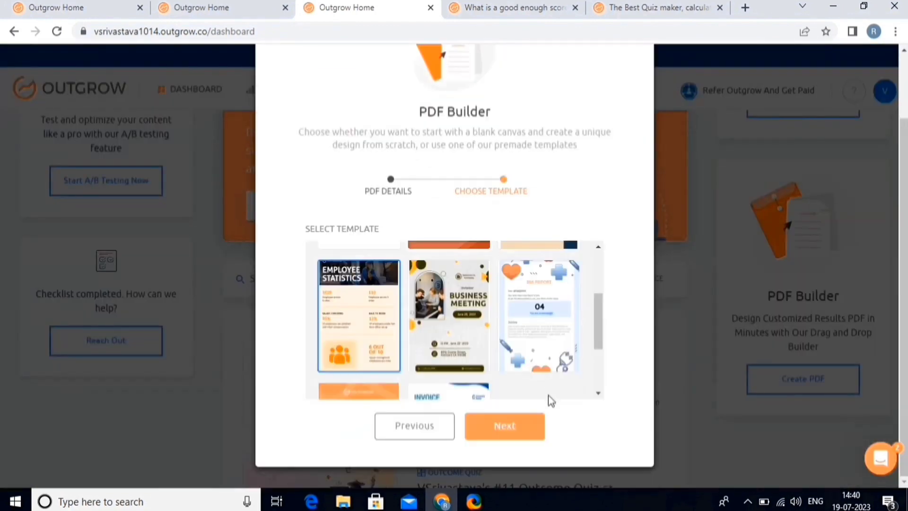
pyautogui.click(524, 434)
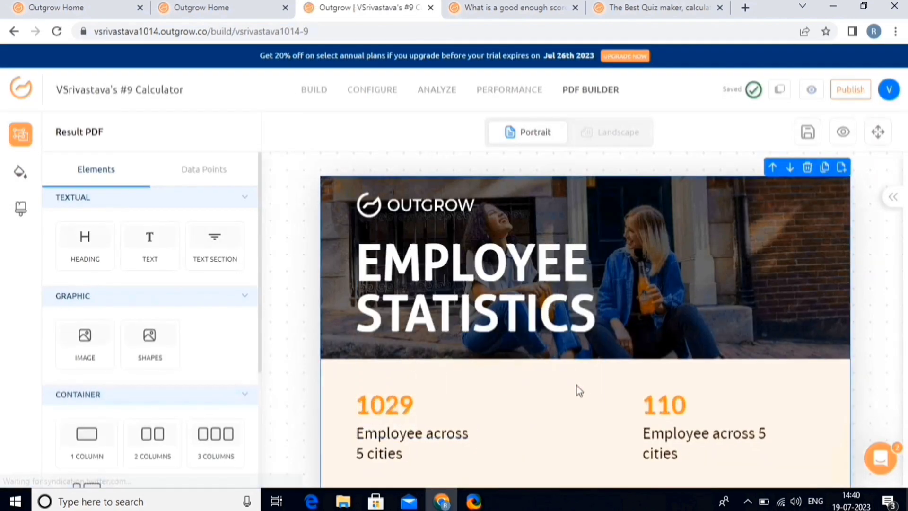
# Step: Review the Employee Statistics PDF canvas, then go back to the Outgrow dashboard
pyautogui.scroll(-4, 579, 390)
pyautogui.scroll(-7, 578, 389)
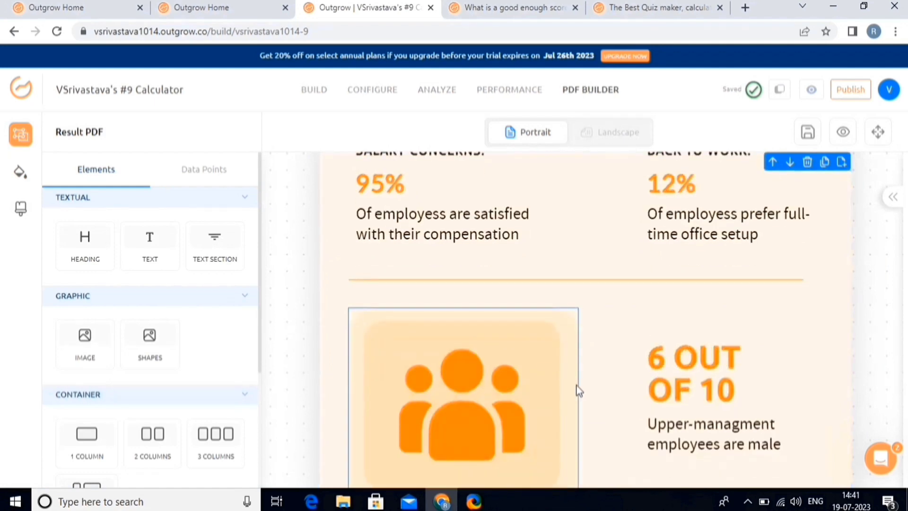
pyautogui.scroll(11, 577, 389)
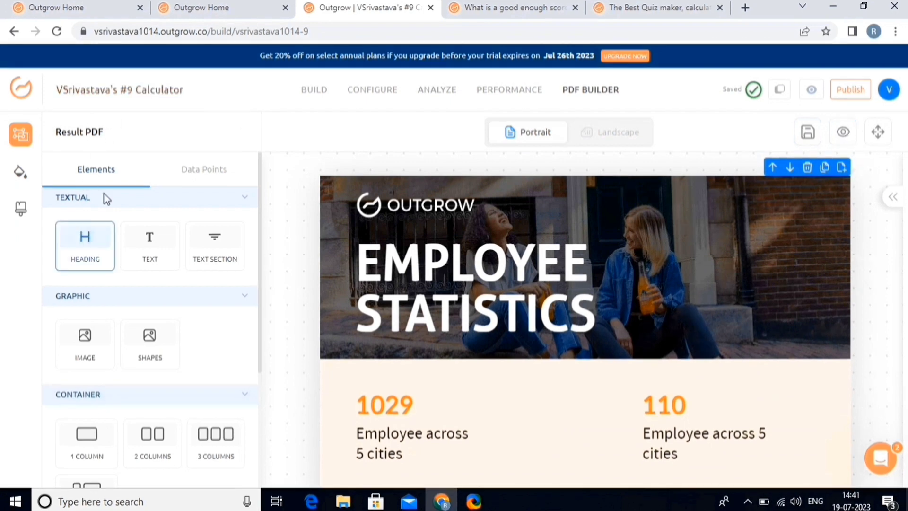
pyautogui.click(23, 86)
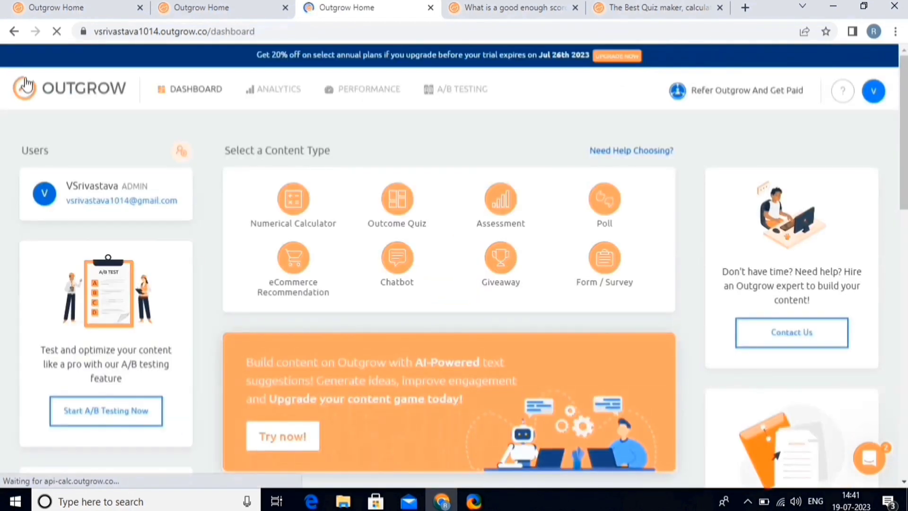
# Step: Start an A/B testing group with #17 Chatbot, #11 Outcome Quiz and #IMP Survey, lowering the Chatbot's traffic share
pyautogui.scroll(-1, 90, 360)
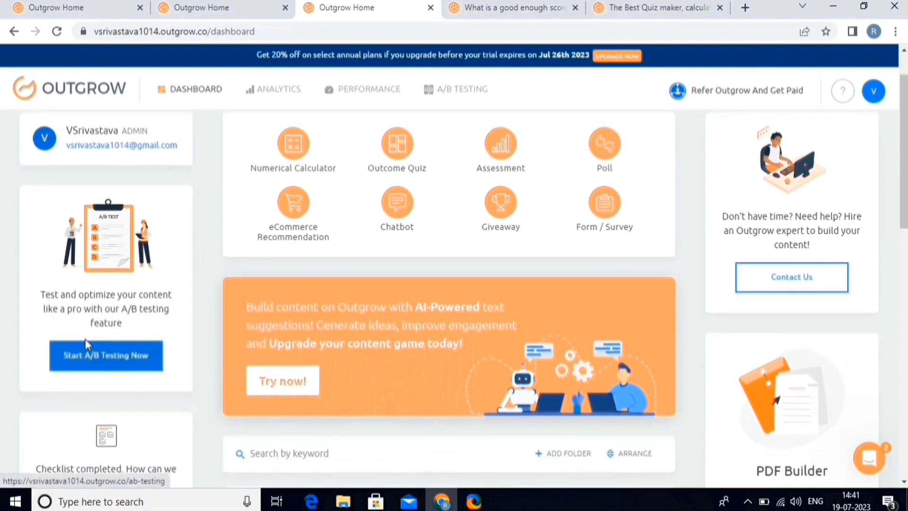
pyautogui.click(120, 363)
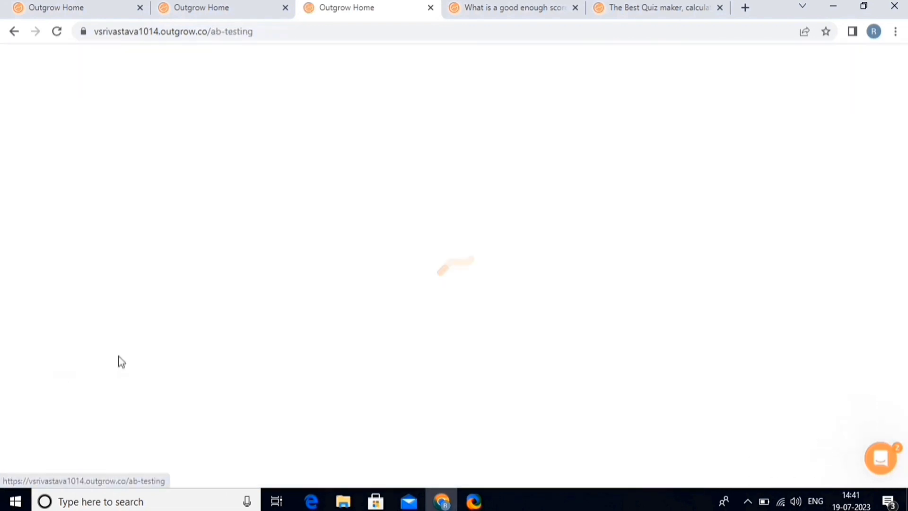
pyautogui.scroll(-2, 120, 363)
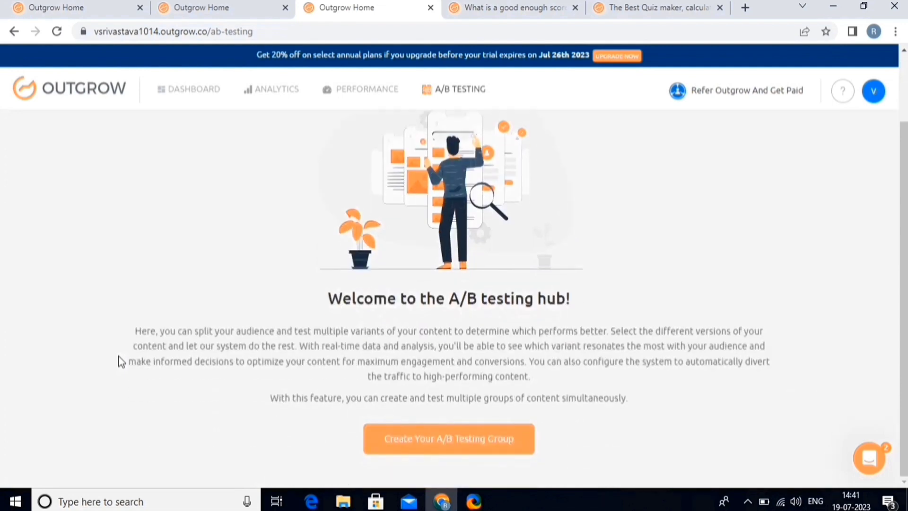
pyautogui.click(457, 447)
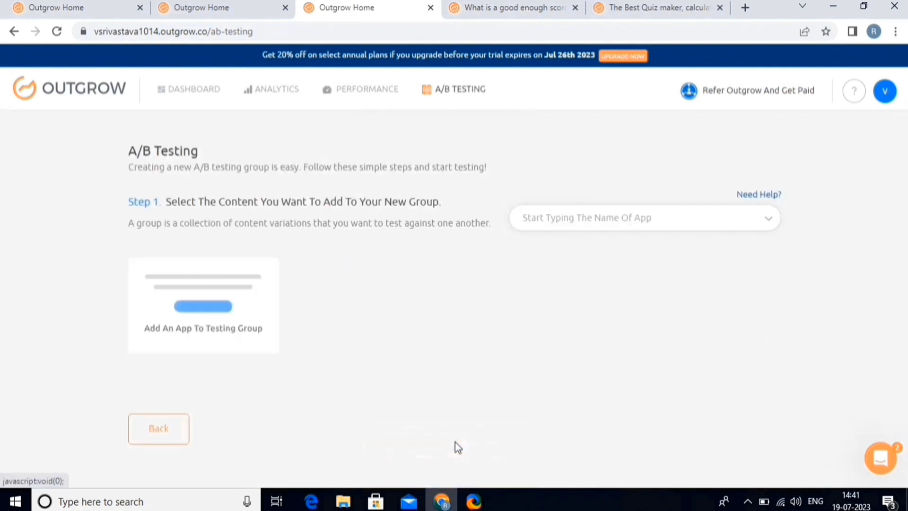
pyautogui.click(656, 223)
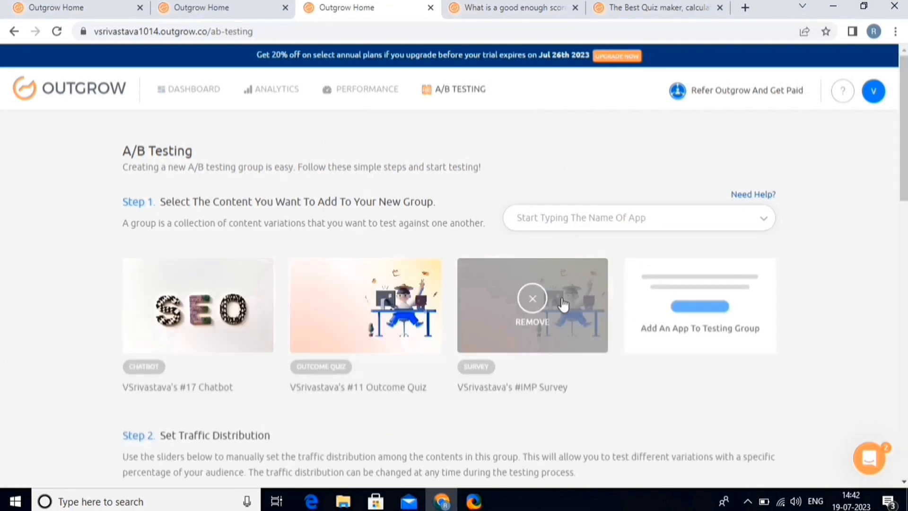
pyautogui.scroll(-4, 628, 450)
pyautogui.moveTo(515, 301); pyautogui.dragTo(533, 307)
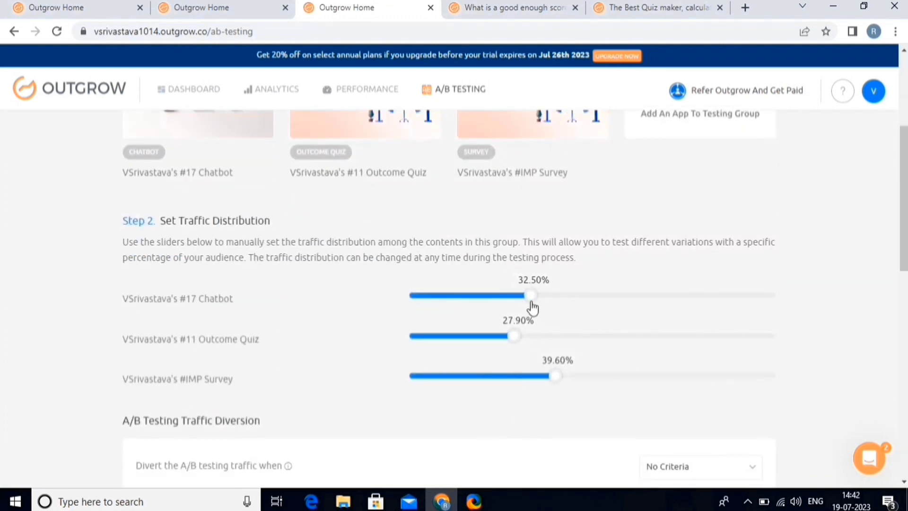
pyautogui.scroll(-4, 589, 395)
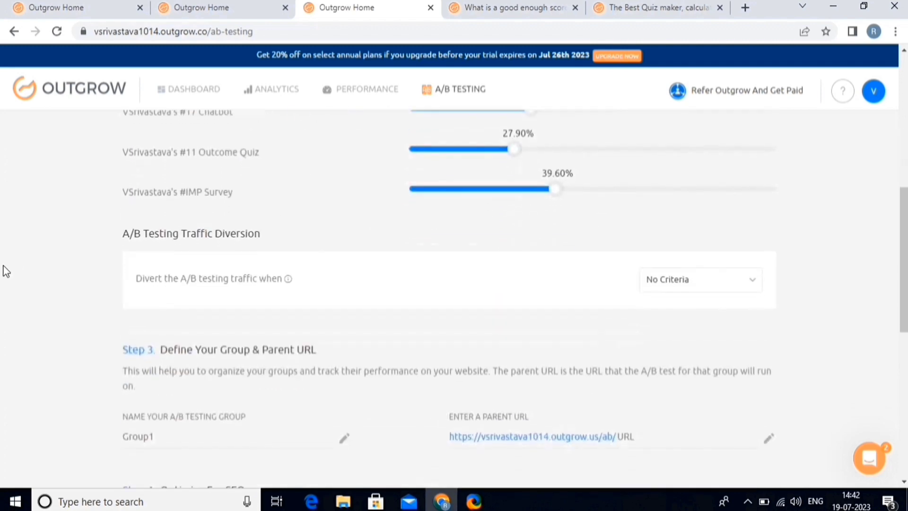
pyautogui.scroll(-4, 385, 324)
# Step: Name the group 'contents', paste the parent URL, and save it
pyautogui.click(188, 244)
pyautogui.write('contents')
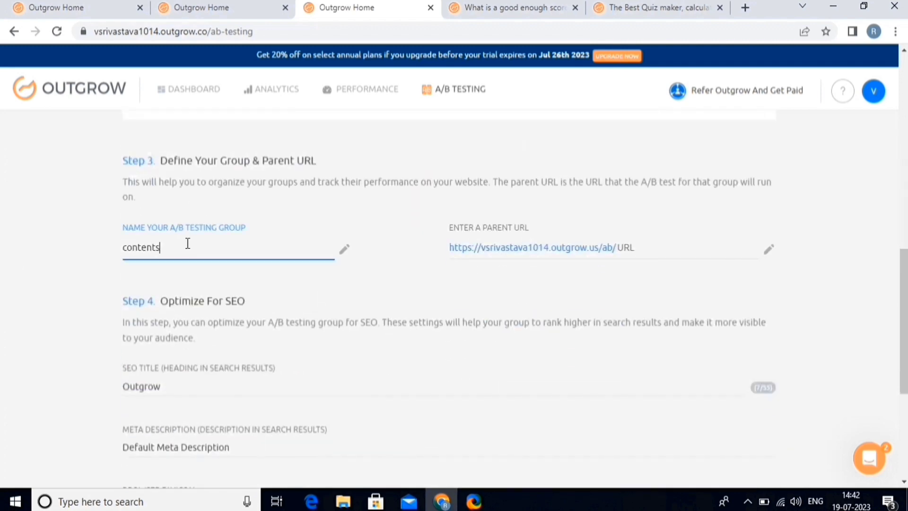
pyautogui.click(617, 249)
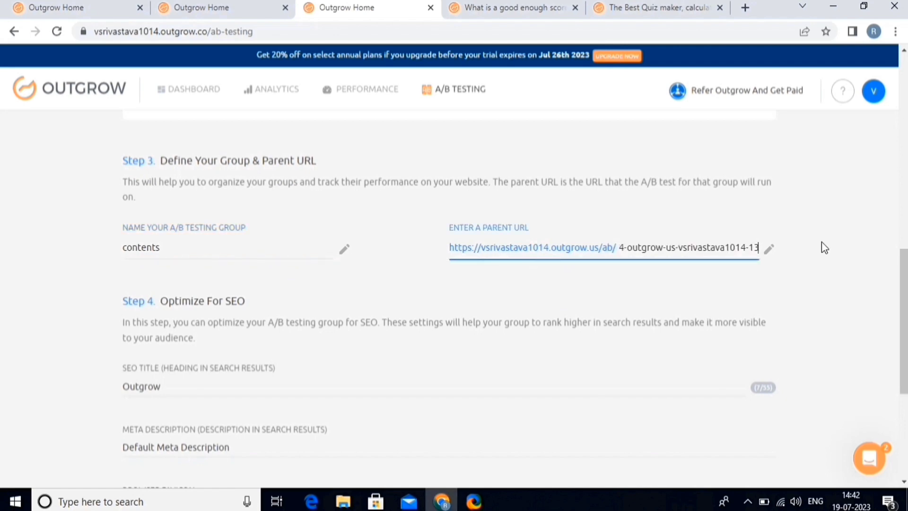
pyautogui.scroll(-5, 754, 300)
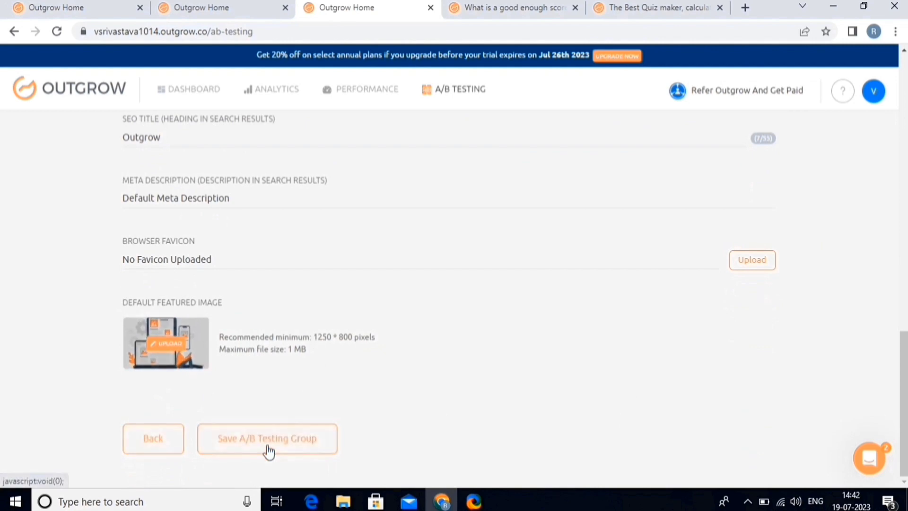
pyautogui.click(268, 450)
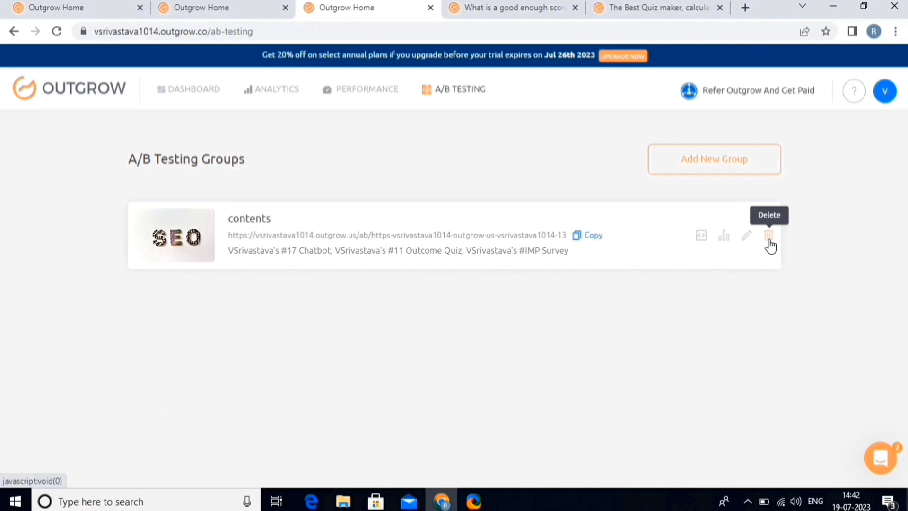
# Step: Leave the A/B testing groups list and navigate back to the dashboard
pyautogui.click(731, 173)
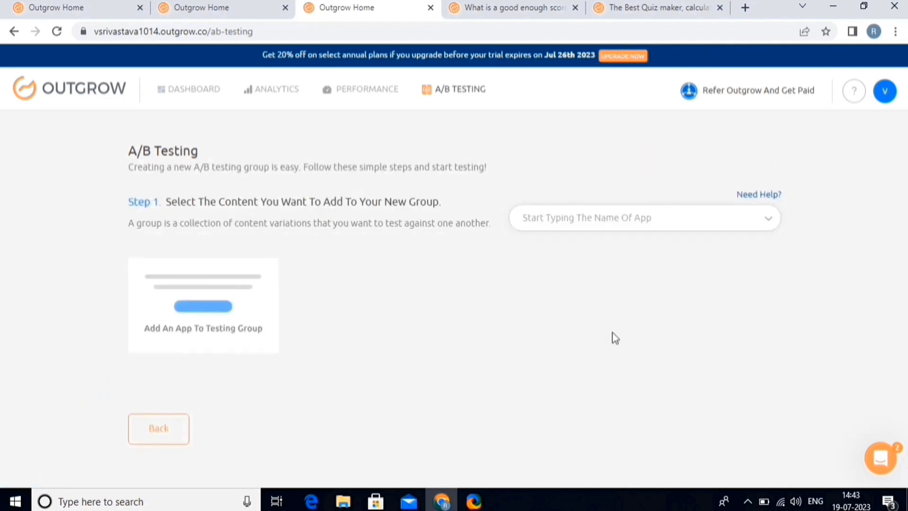
pyautogui.click(15, 33)
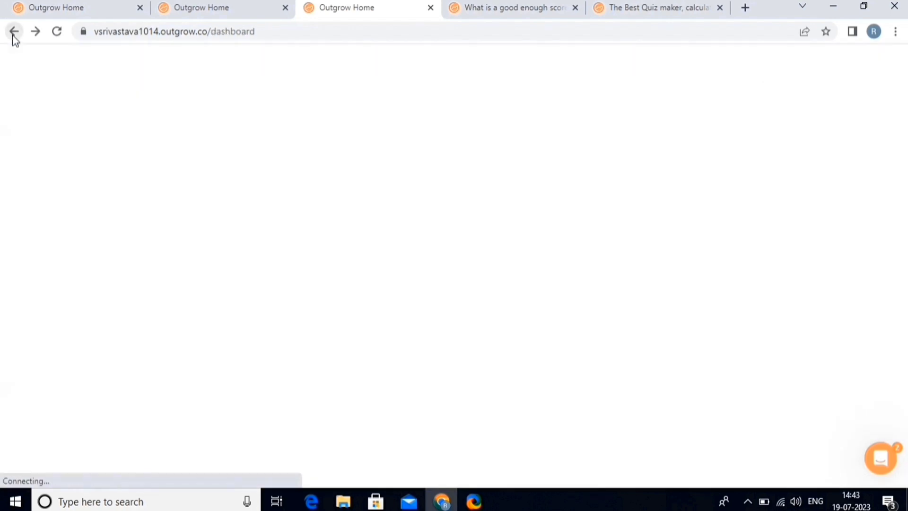